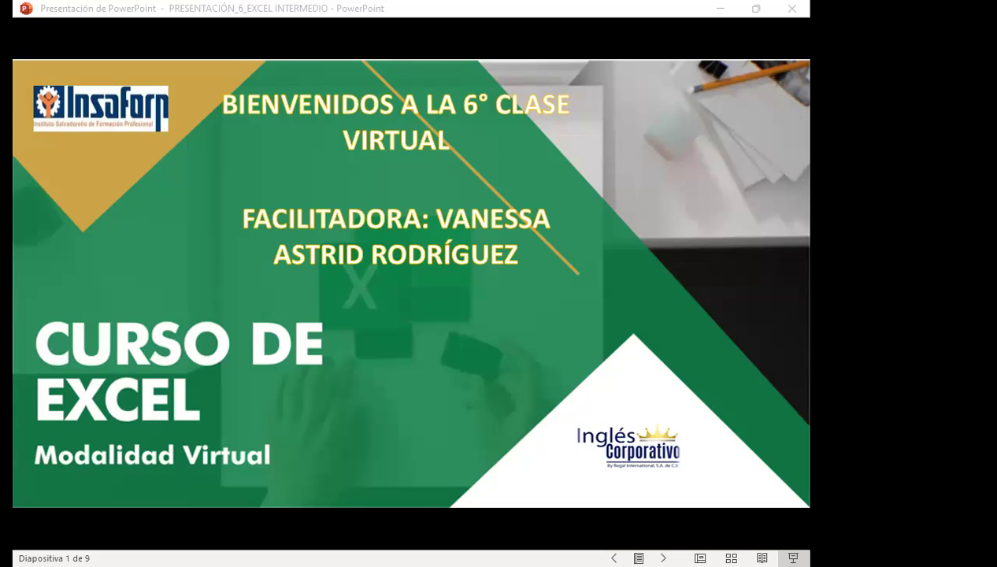
Show the Excel course welcome slide, then switch to the Excel Intermedio course page in Firefox
{"action": "left_click", "coordinate": [650, 334]}
{"action": "left_click", "coordinate": [377, 244]}
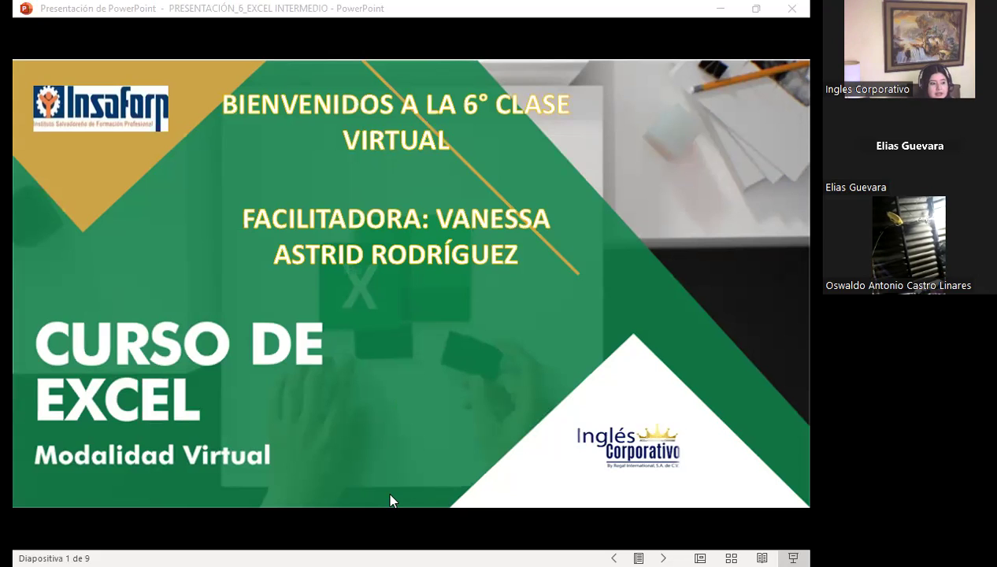
{"action": "key", "text": "alt+Tab"}
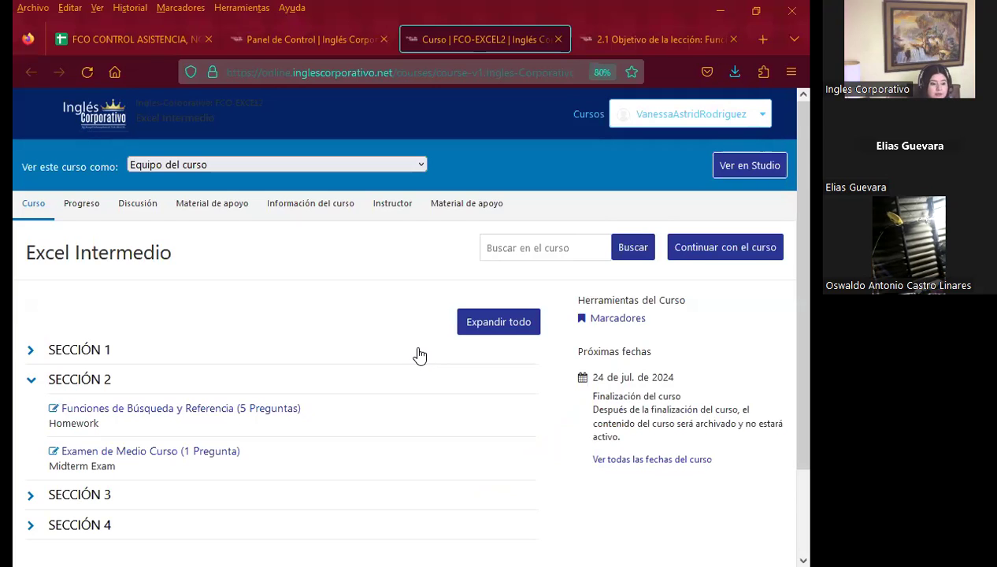
{"action": "scroll", "coordinate": [422, 358], "scroll_direction": "down", "scroll_amount": 2}
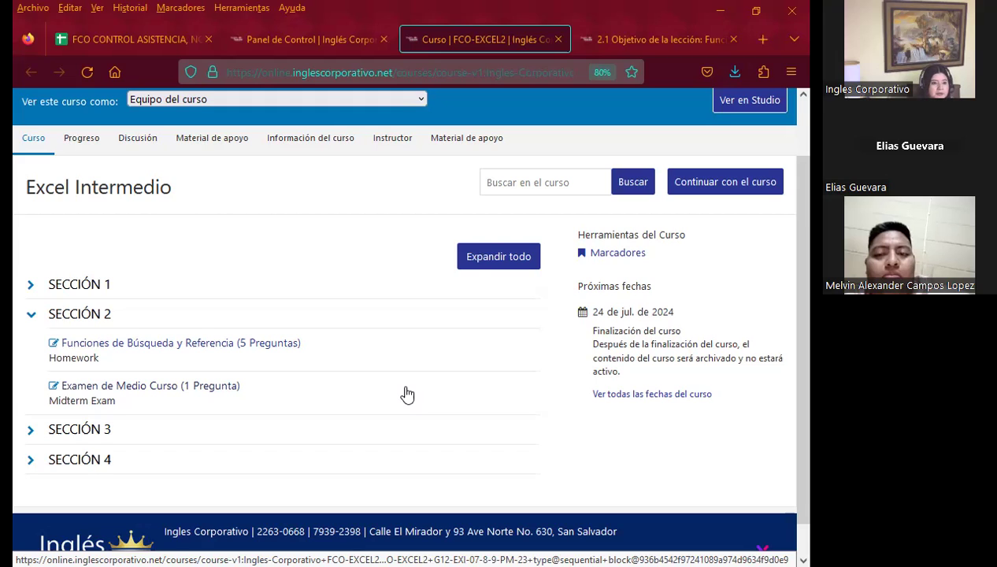
Go to the Función buscar lesson and open its class #6 discussion forum unit
{"action": "left_click", "coordinate": [613, 38]}
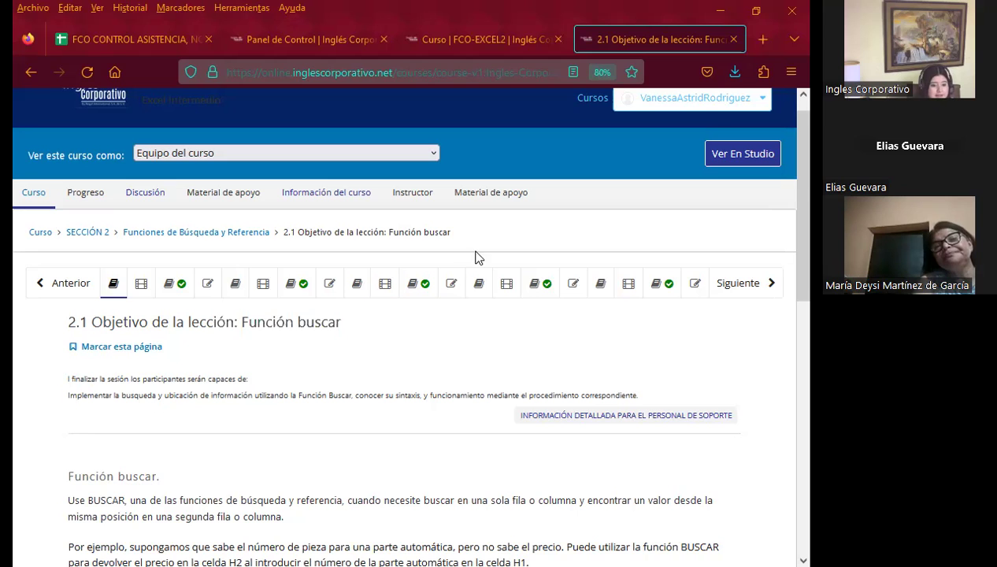
{"action": "left_click", "coordinate": [177, 283]}
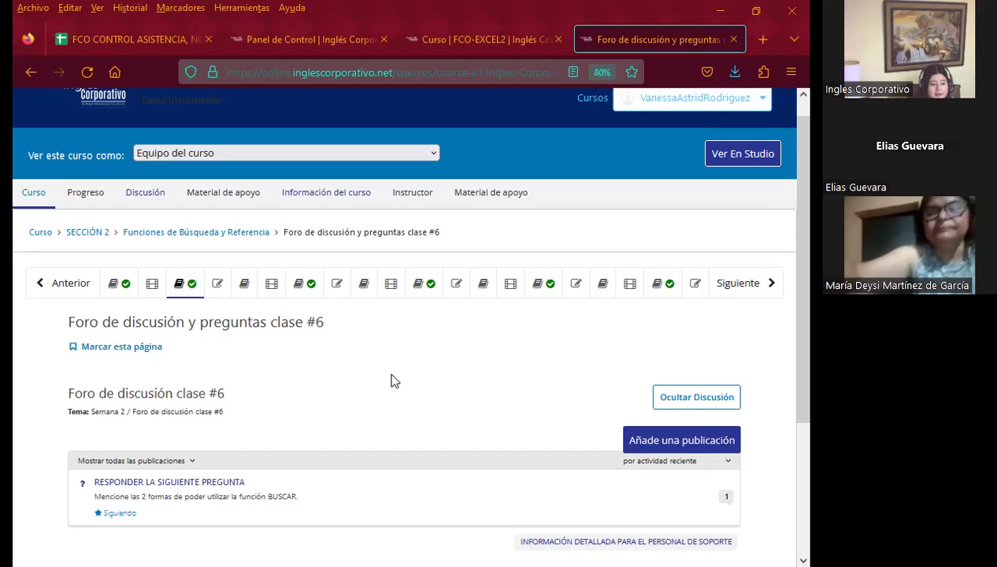
{"action": "scroll", "coordinate": [400, 360], "scroll_direction": "down", "scroll_amount": 3}
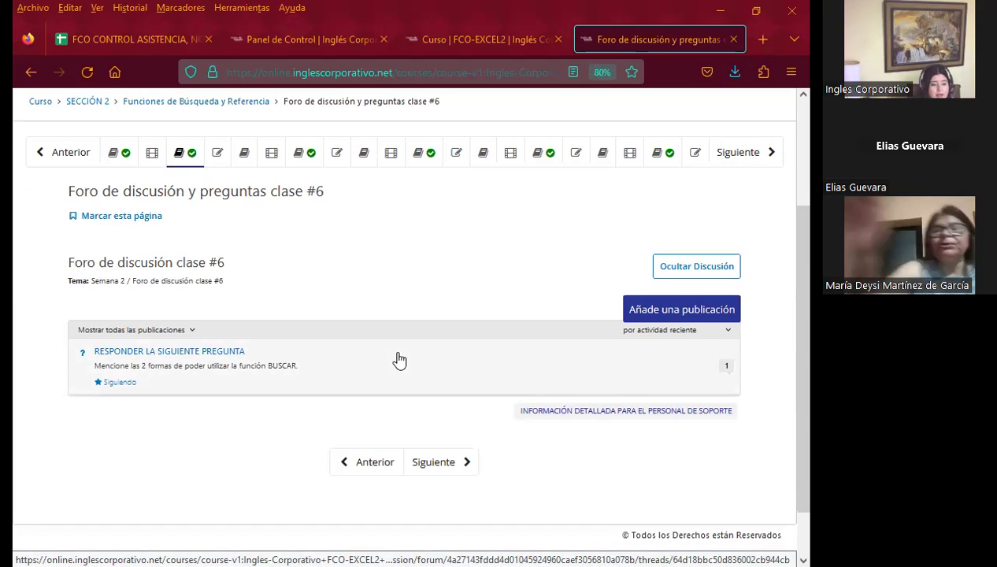
Scroll back up the class #6 discussion forum page
{"action": "scroll", "coordinate": [406, 359], "scroll_direction": "up", "scroll_amount": 3}
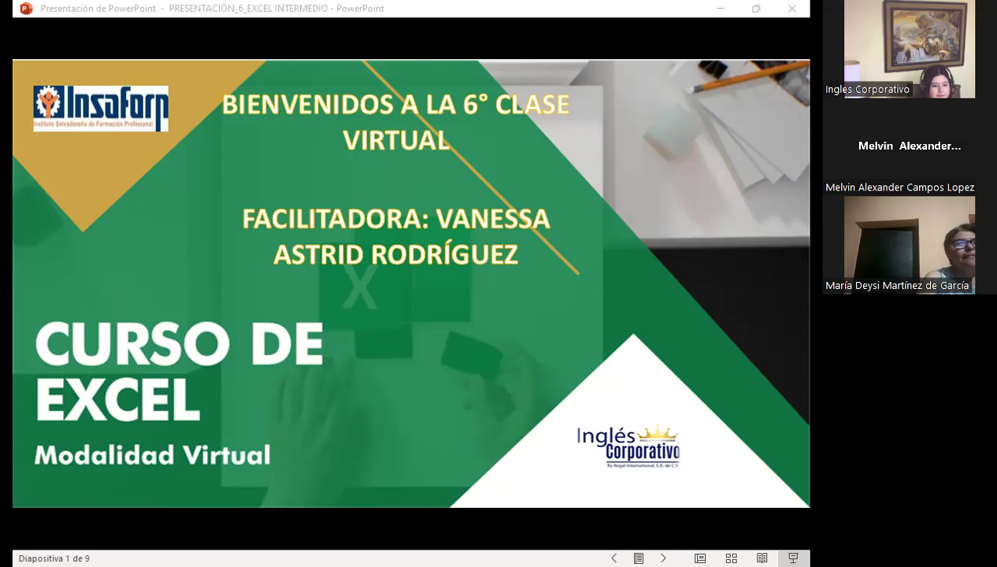
Advance the slideshow from the welcome slide to slide 3, the AGENDA
{"action": "left_click", "coordinate": [601, 326]}
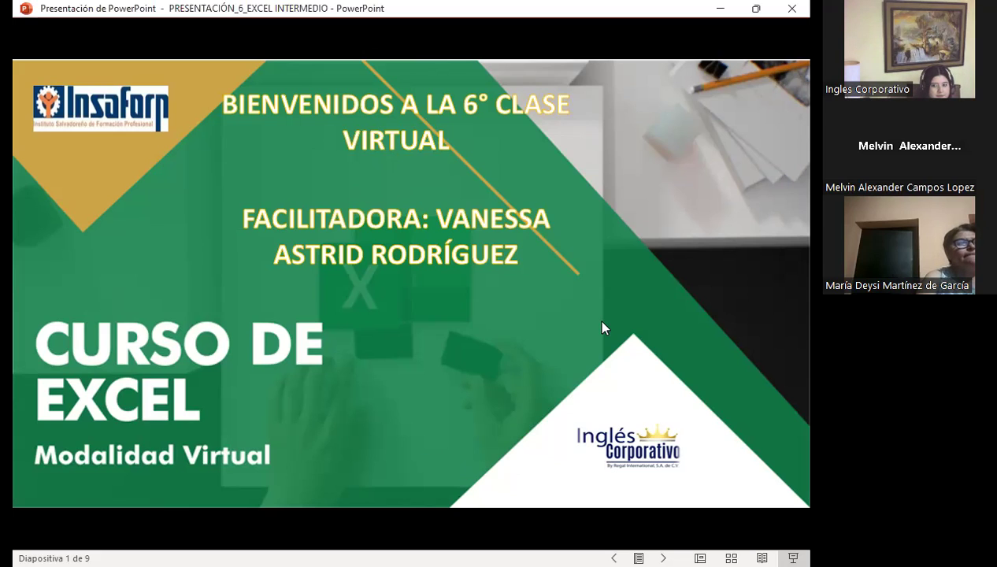
{"action": "left_click", "coordinate": [452, 334]}
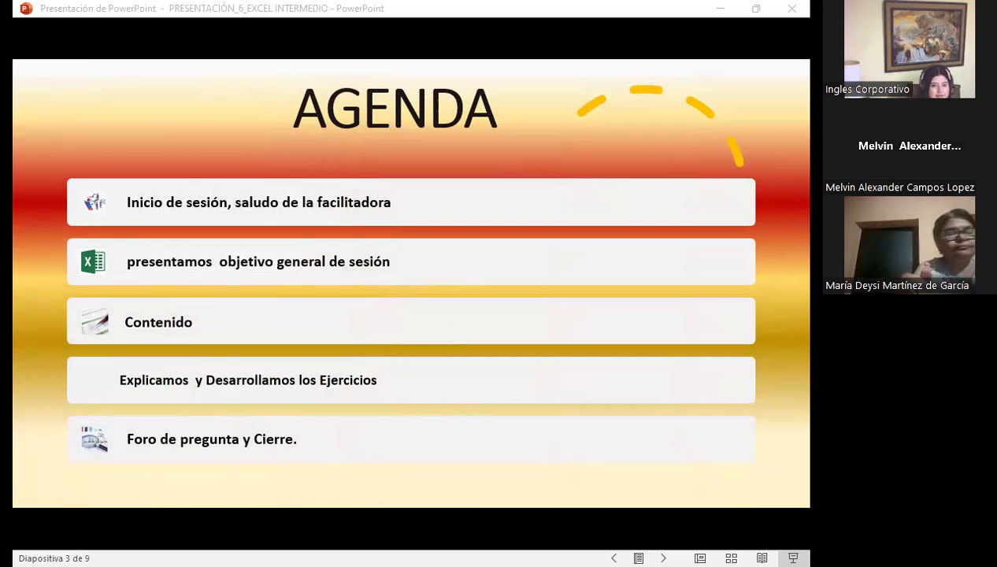
{"action": "left_click", "coordinate": [457, 312]}
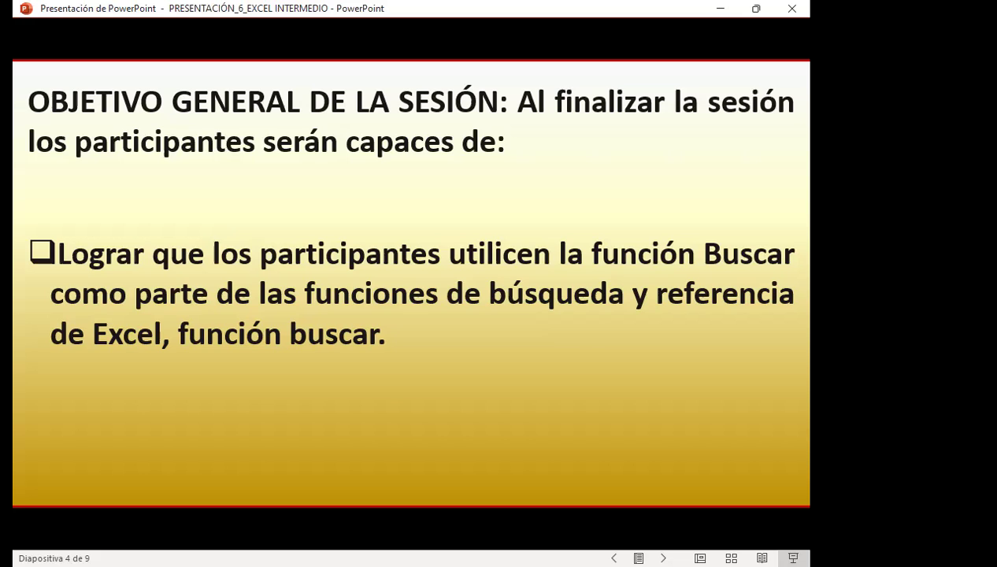
Advance to slide 5, 'Función BUSCAR', covering its vector and matrix forms
{"action": "key", "text": "Right"}
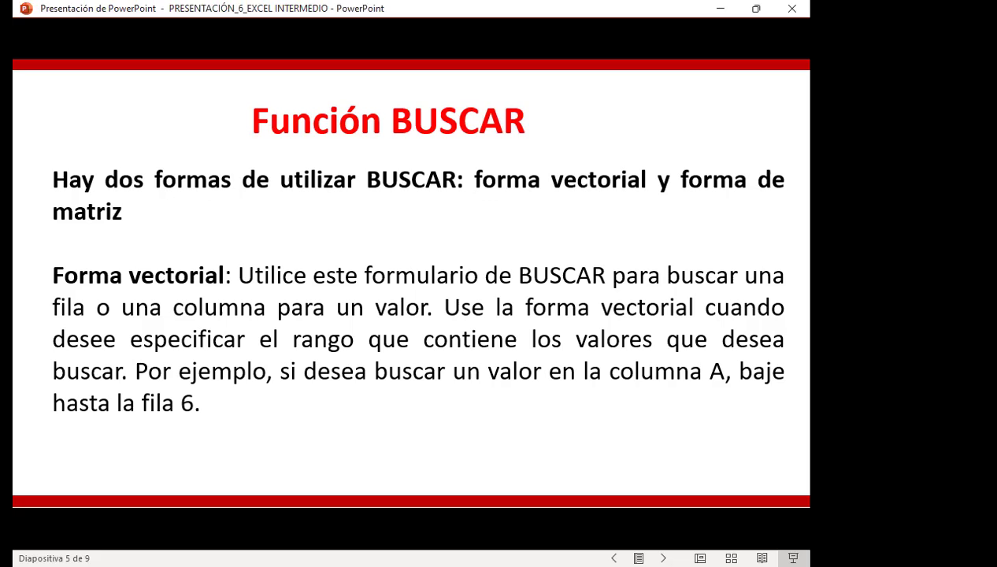
Advance to slide 6 with the BUSCAR vector and matrix syntax
{"action": "key", "text": "Right"}
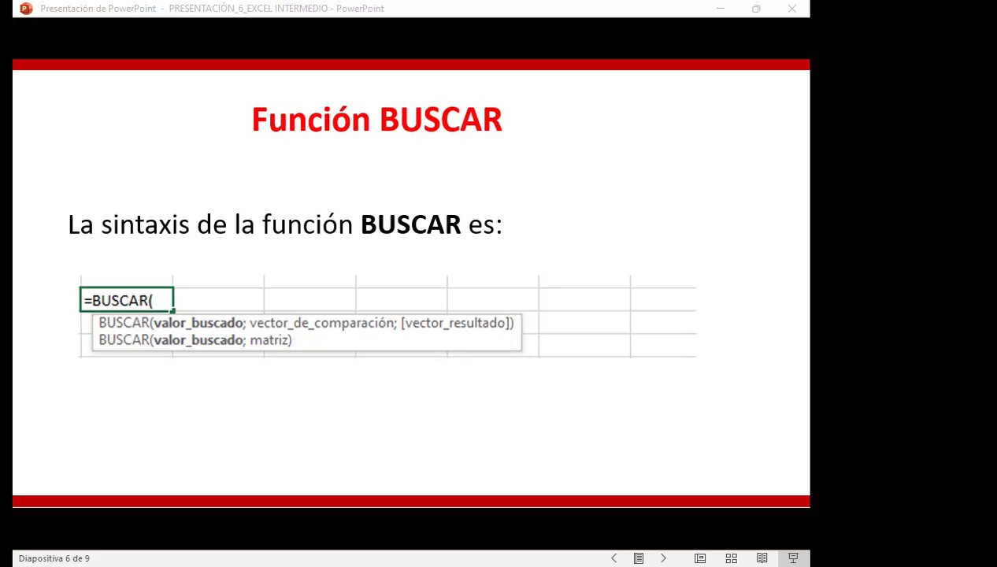
{"action": "key", "text": "alt+Tab"}
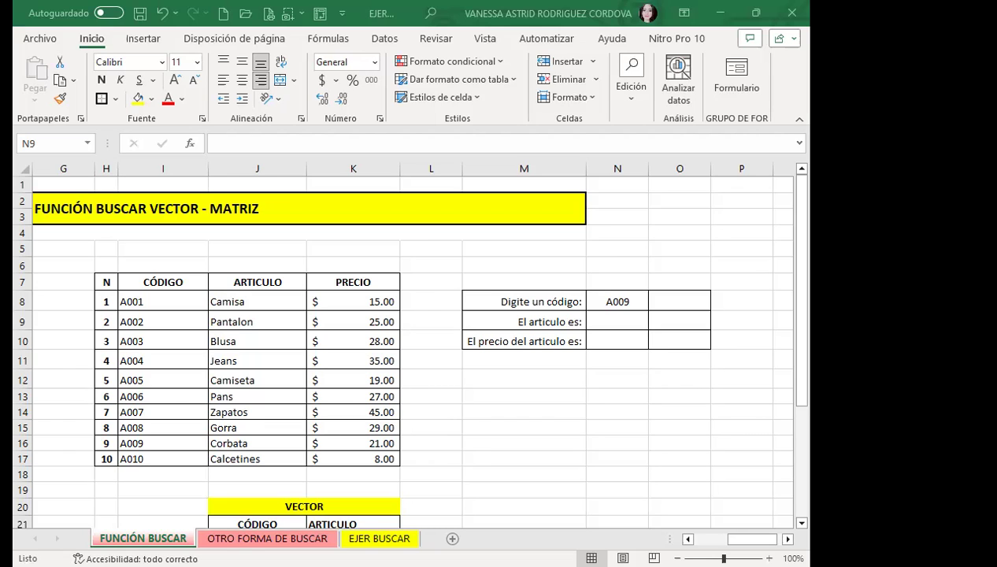
{"action": "left_click", "coordinate": [623, 319]}
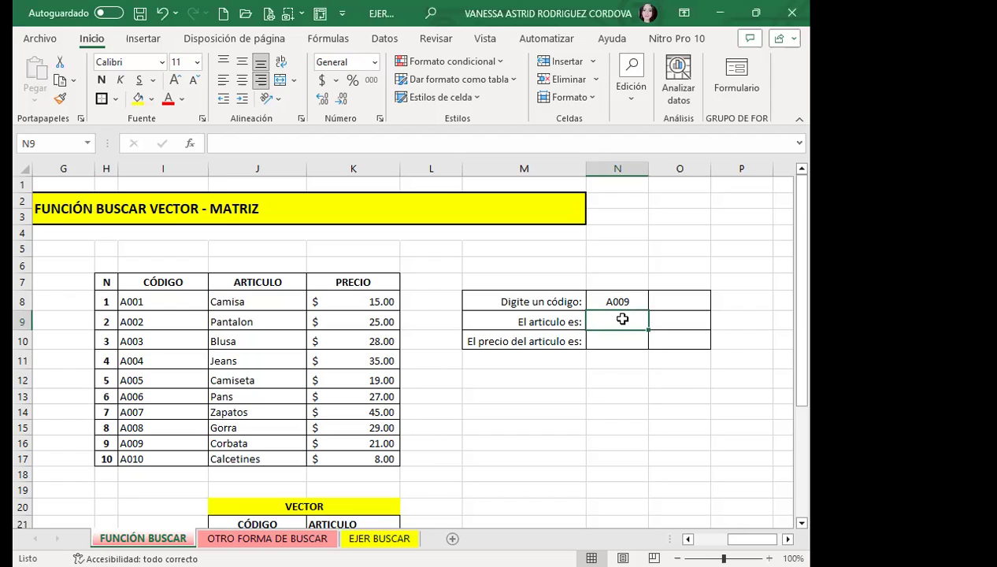
{"action": "type", "text": "="}
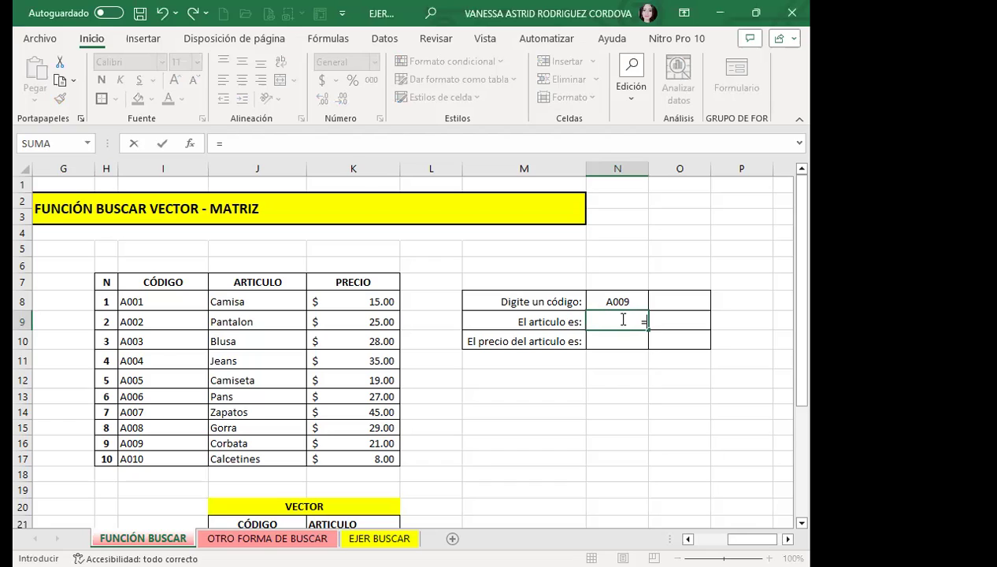
{"action": "type", "text": "BUSC"}
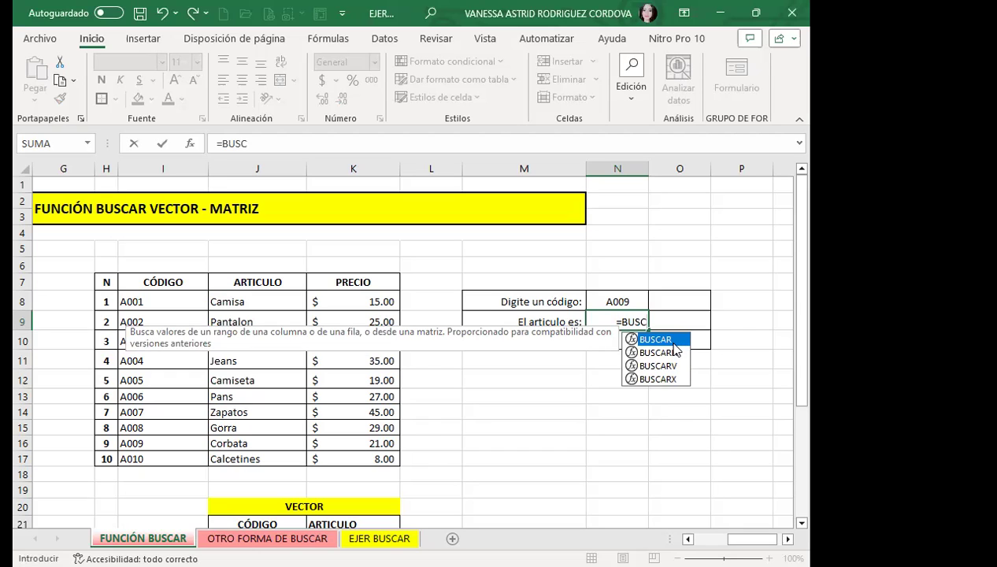
Accept BUSCAR from the autocomplete so N9 reads =BUSCAR(
{"action": "key", "text": "Tab"}
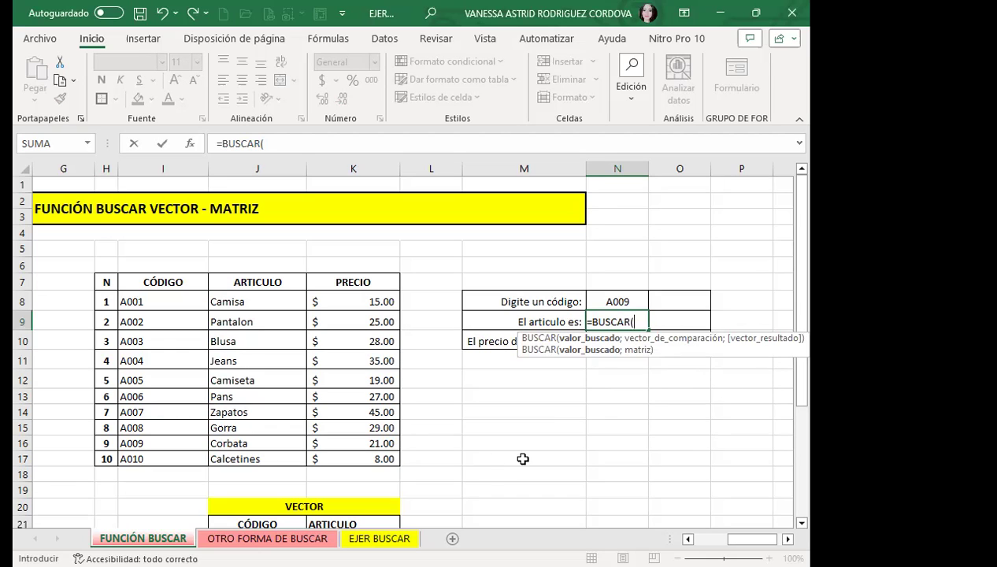
Insert N8 as the BUSCAR lookup value, followed by a semicolon separator
{"action": "left_click", "coordinate": [613, 299]}
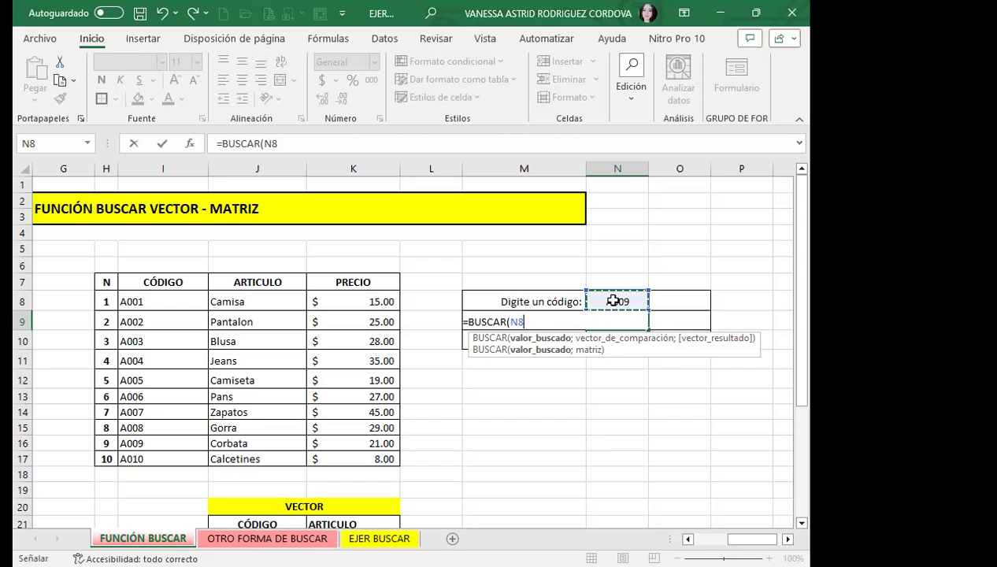
{"action": "type", "text": ";"}
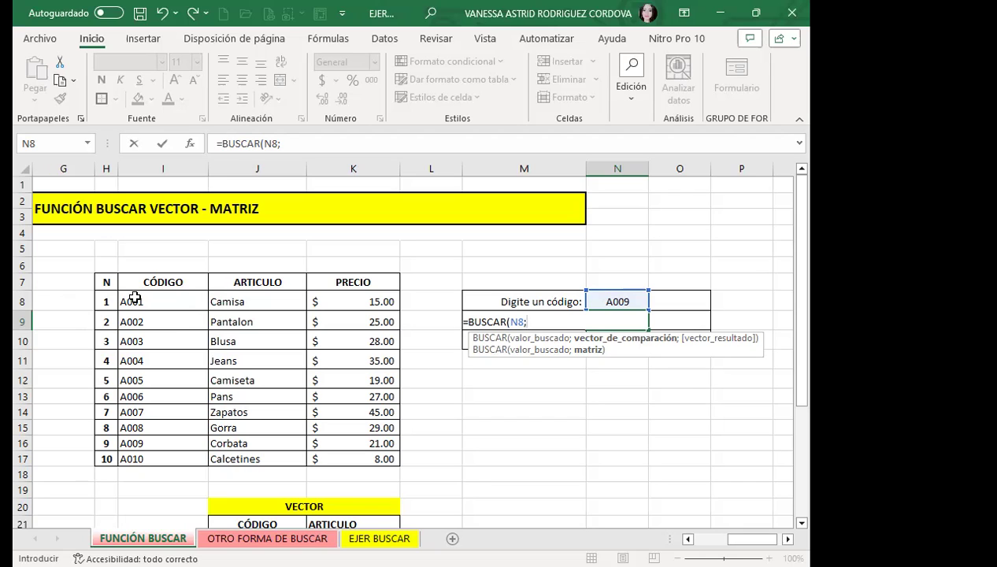
Complete N9 as =BUSCAR(N8;I8:J17) so it returns Corbata for code A009
{"action": "mouse_move", "coordinate": [135, 298]}
{"action": "left_mouse_down"}
{"action": "mouse_move", "coordinate": [204, 331]}
{"action": "mouse_move", "coordinate": [259, 449]}
{"action": "left_mouse_up"}
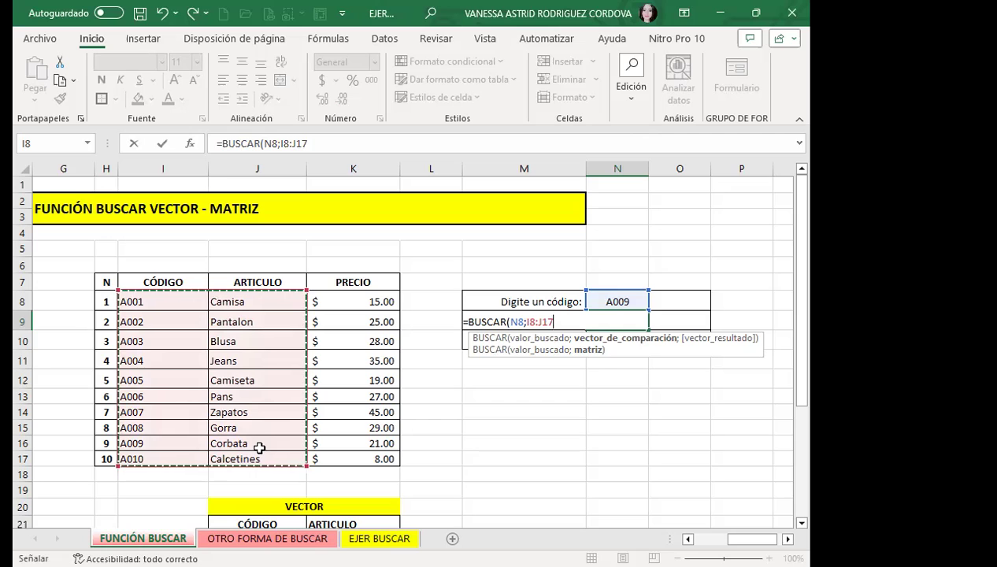
{"action": "type", "text": ")"}
{"action": "key", "text": "Return"}
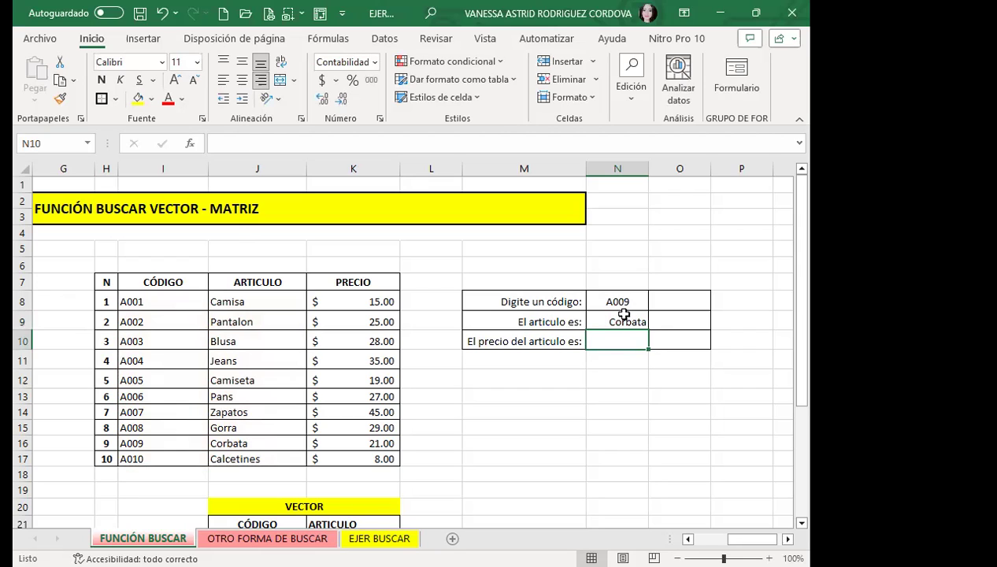
Make the N9:N10 results bold with red font colour
{"action": "left_click_drag", "start_coordinate": [592, 317], "coordinate": [593, 340]}
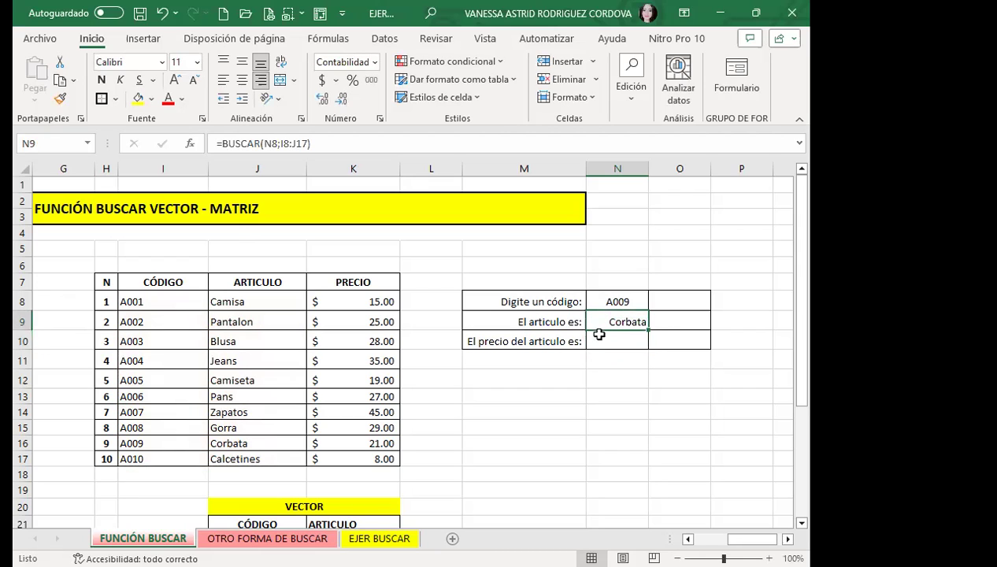
{"action": "left_click", "coordinate": [101, 80]}
{"action": "left_click", "coordinate": [596, 338]}
{"action": "left_click", "coordinate": [606, 317]}
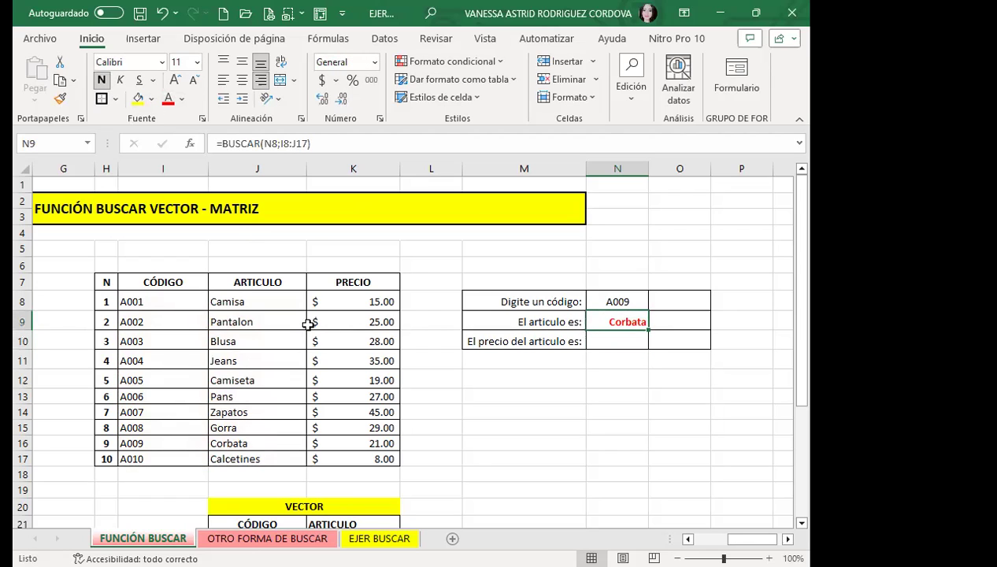
Check the A009 Corbata entry in row 16 and begin a formula in N10
{"action": "left_click", "coordinate": [103, 438]}
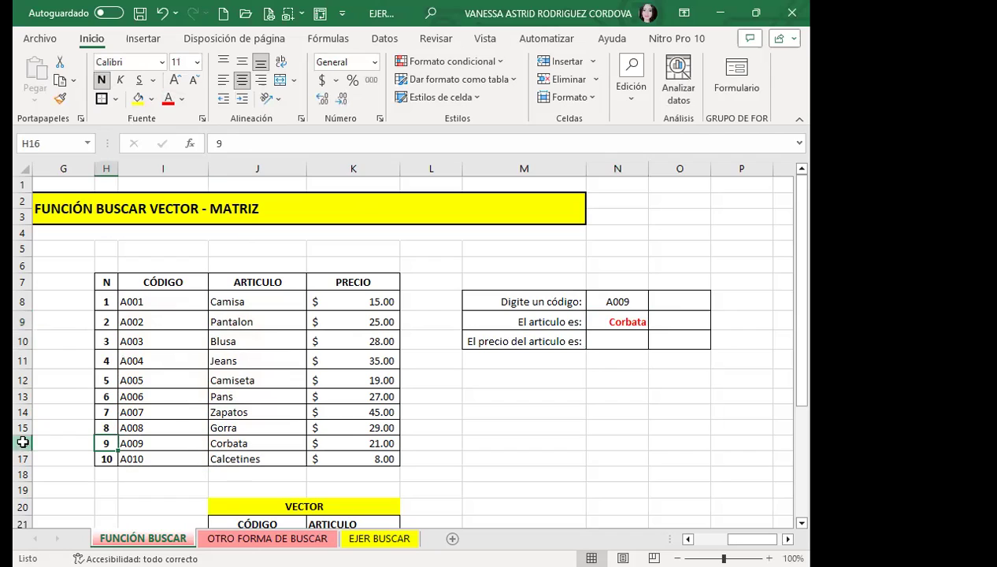
{"action": "left_click", "coordinate": [24, 442]}
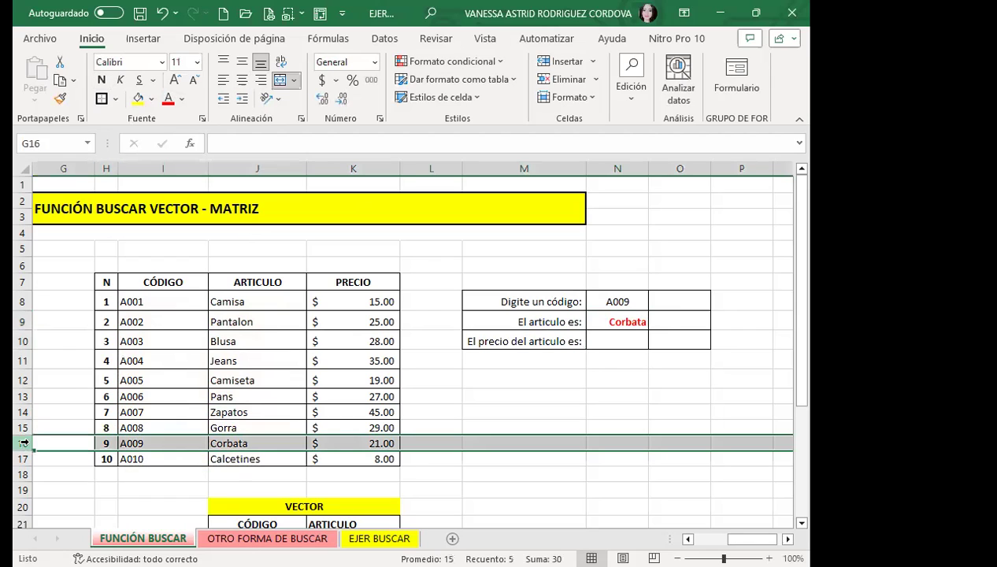
{"action": "left_click", "coordinate": [255, 444]}
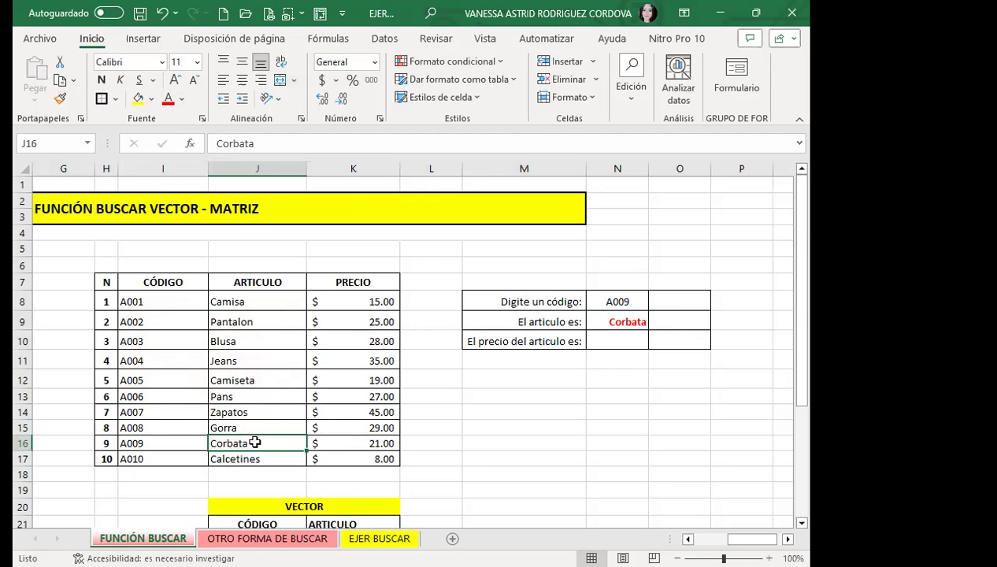
{"action": "left_click", "coordinate": [630, 343]}
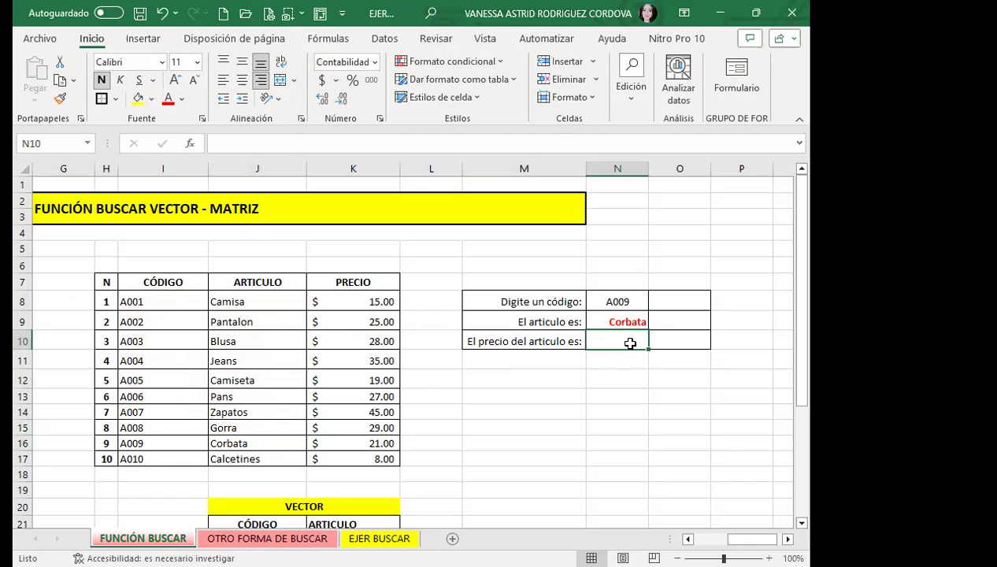
{"action": "type", "text": "="}
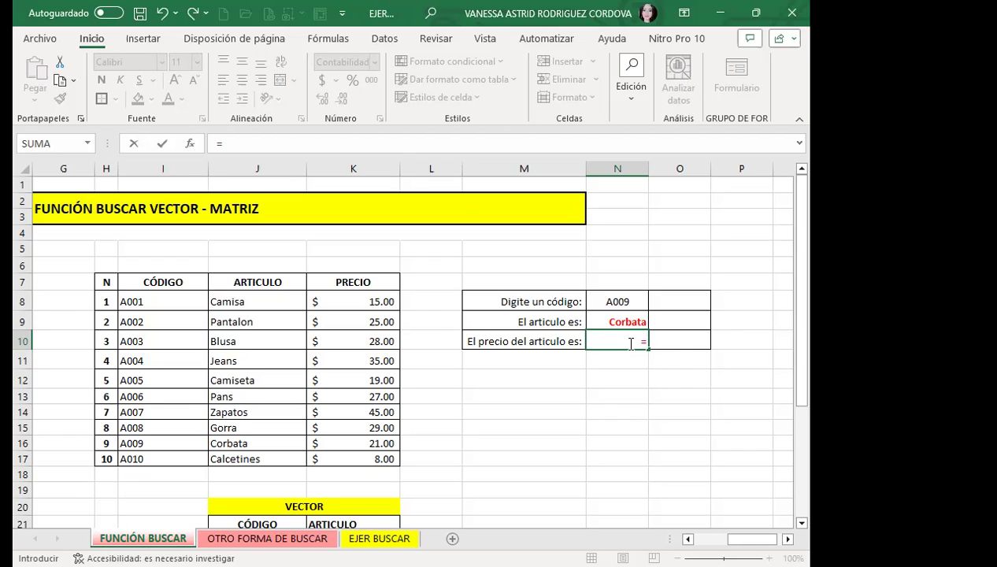
Enter =BUSCAR(N8;I8:I17;K8:K17) in N10 so it returns the $21.00 price
{"action": "type", "text": "BUSCAR"}
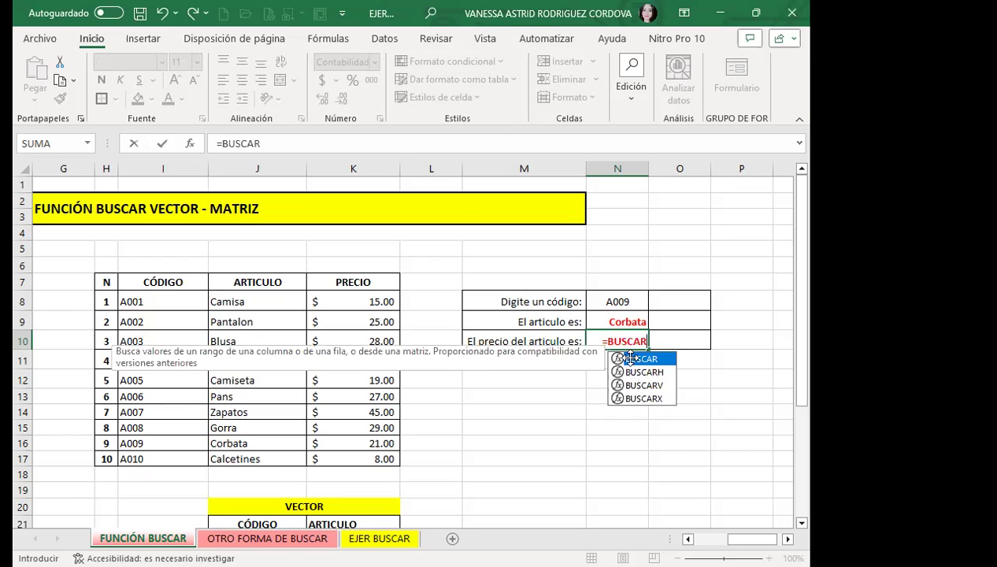
{"action": "double_click", "coordinate": [639, 359]}
{"action": "left_click", "coordinate": [605, 302]}
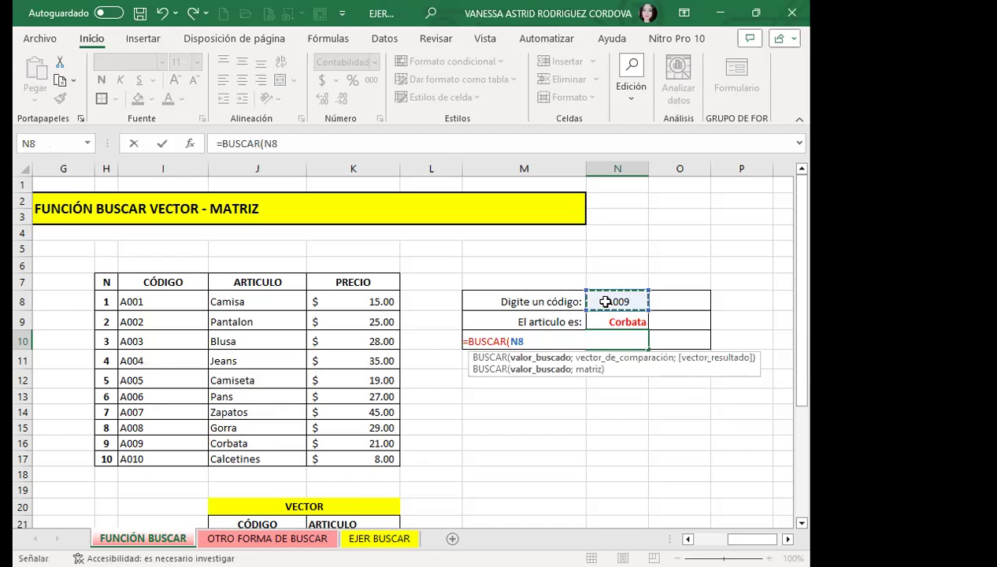
{"action": "type", "text": ";"}
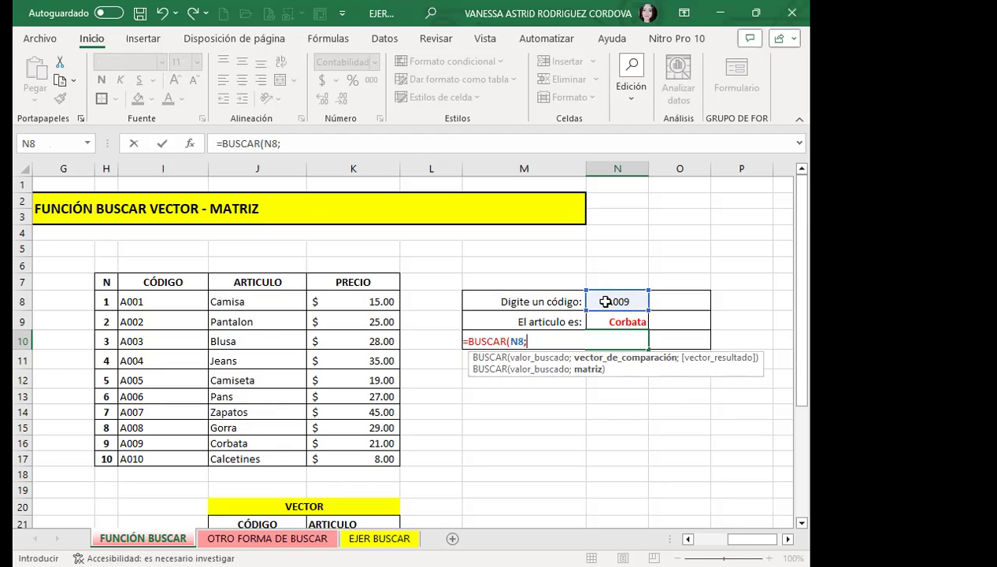
{"action": "left_click", "coordinate": [180, 301]}
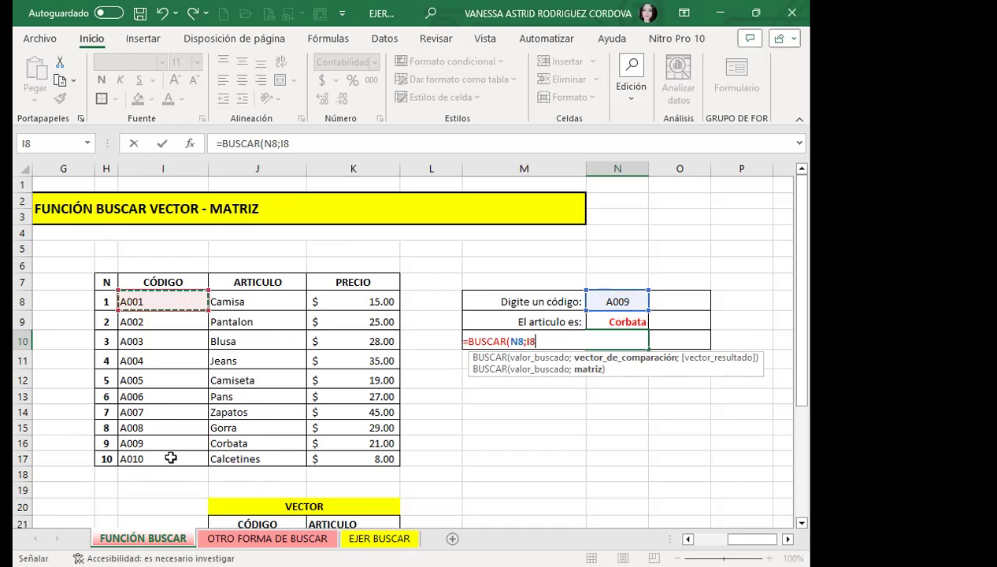
{"action": "left_click_drag", "start_coordinate": [170, 451], "coordinate": [170, 458]}
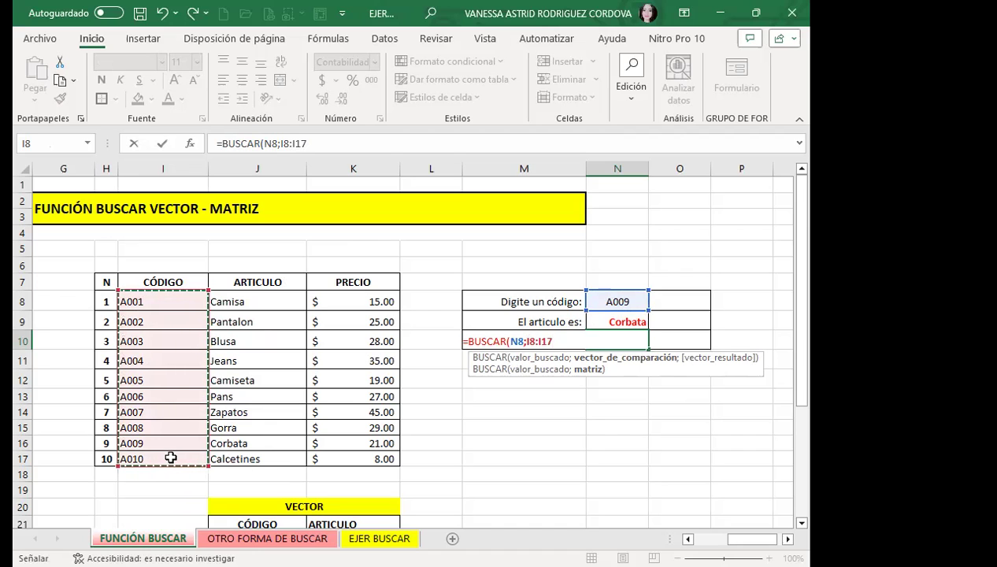
{"action": "type", "text": ";"}
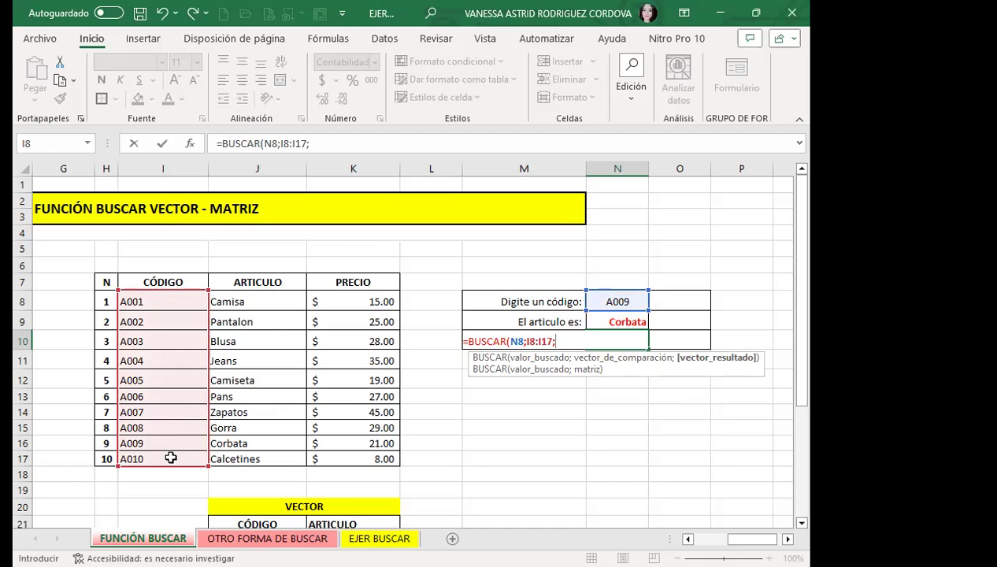
{"action": "mouse_move", "coordinate": [327, 302]}
{"action": "left_mouse_down"}
{"action": "mouse_move", "coordinate": [337, 330]}
{"action": "mouse_move", "coordinate": [333, 462]}
{"action": "left_mouse_up"}
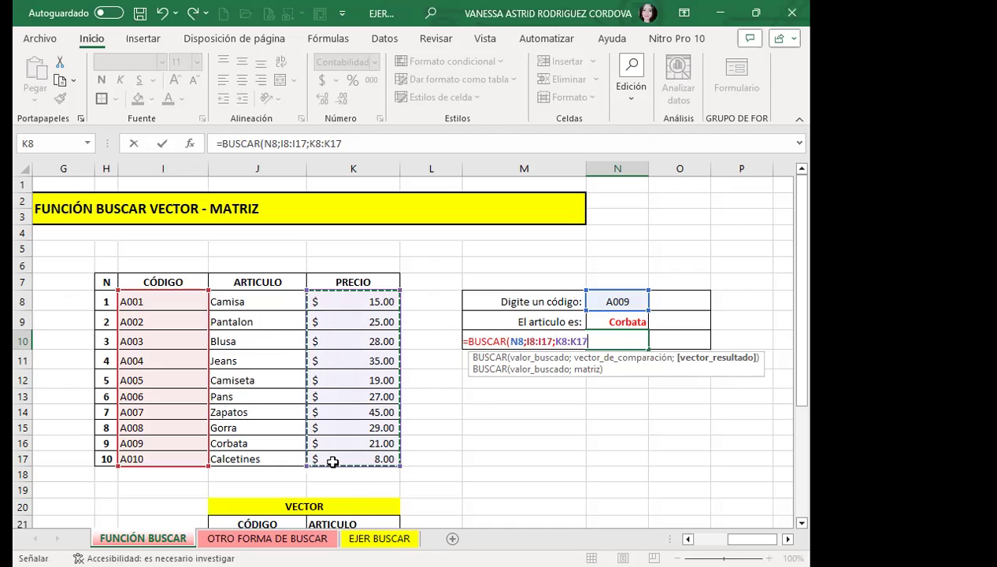
{"action": "type", "text": ")"}
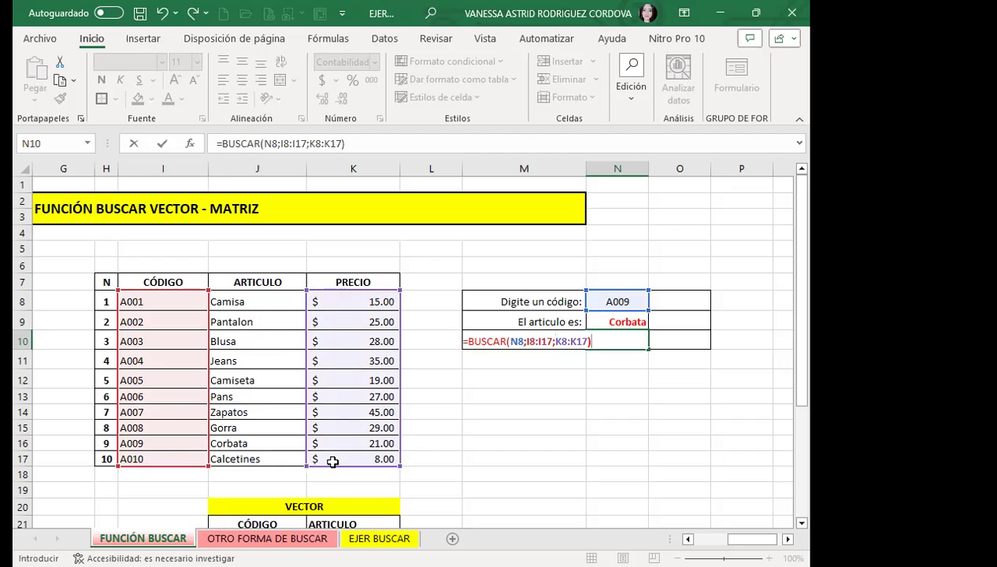
{"action": "key", "text": "Return"}
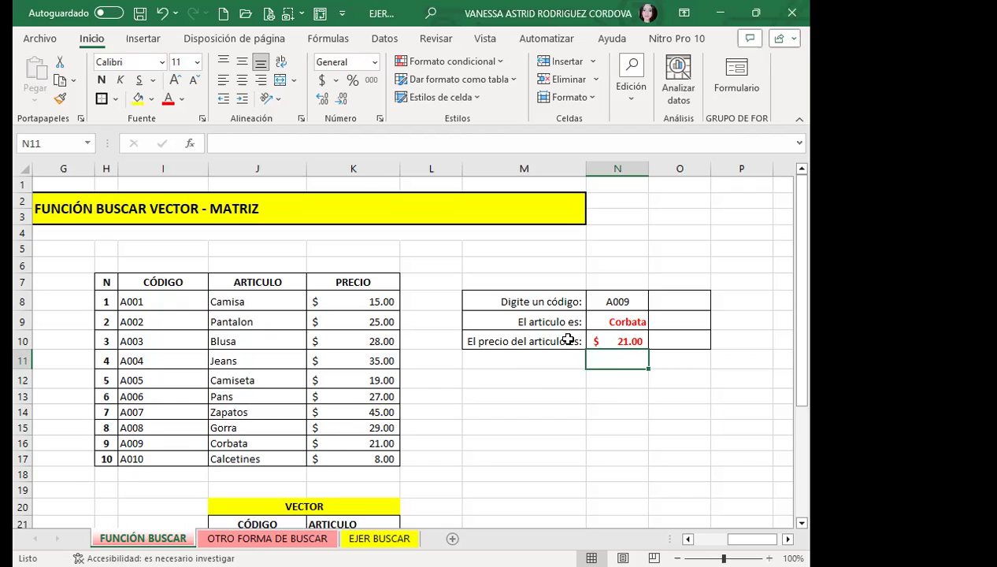
Change the code in N8 to A008, updating the lookups to Gorra and $29.00
{"action": "left_click", "coordinate": [604, 294]}
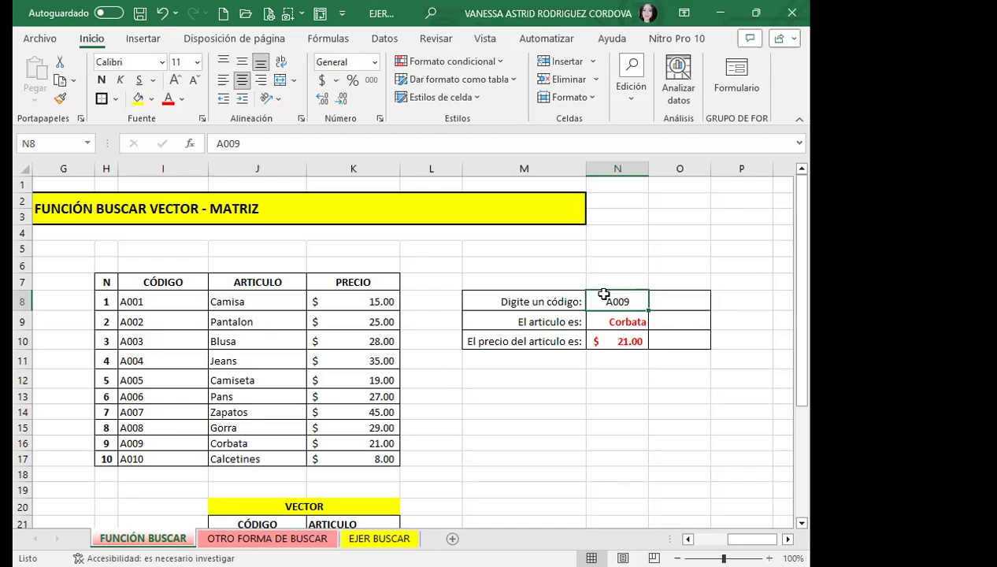
{"action": "type", "text": "A"}
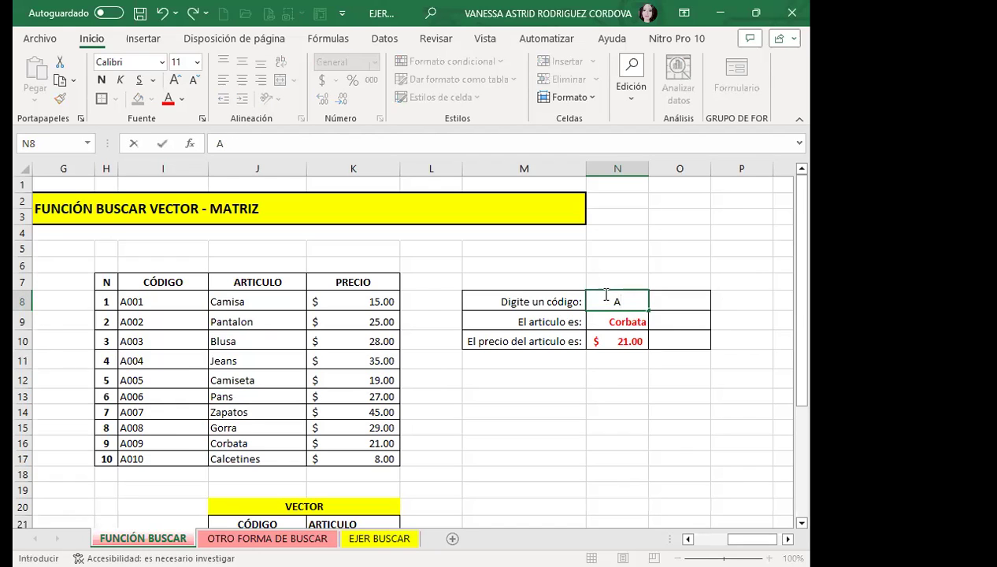
{"action": "type", "text": "008"}
{"action": "key", "text": "Return"}
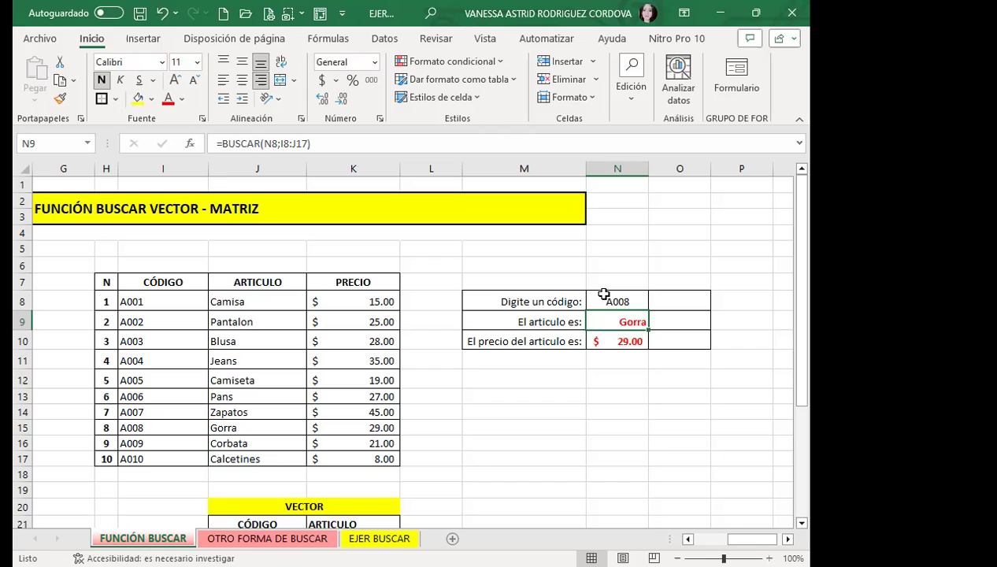
{"action": "left_click", "coordinate": [681, 295]}
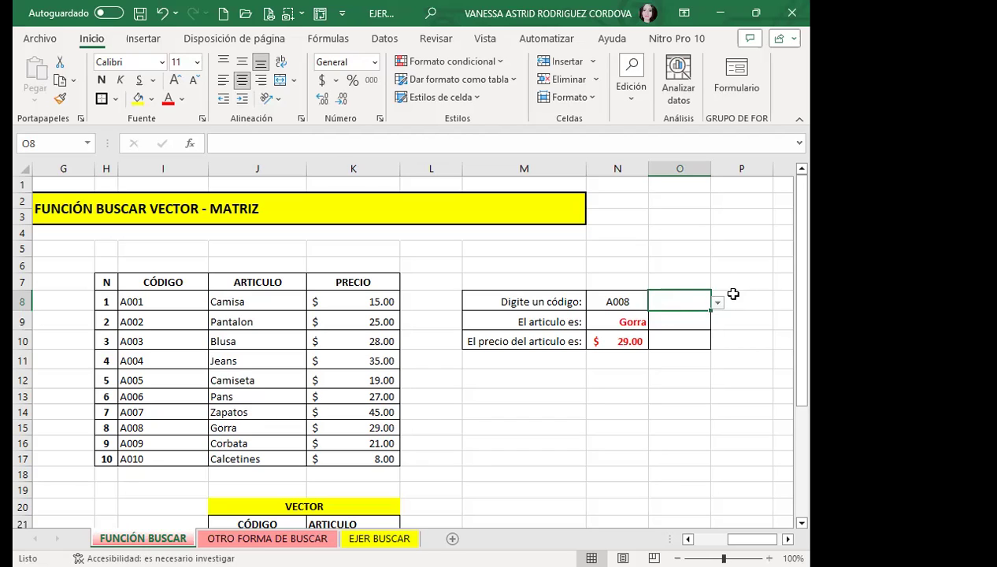
Pick code A007 for O8 from its list, then edit N9's formula at the N8 reference
{"action": "left_click", "coordinate": [718, 304]}
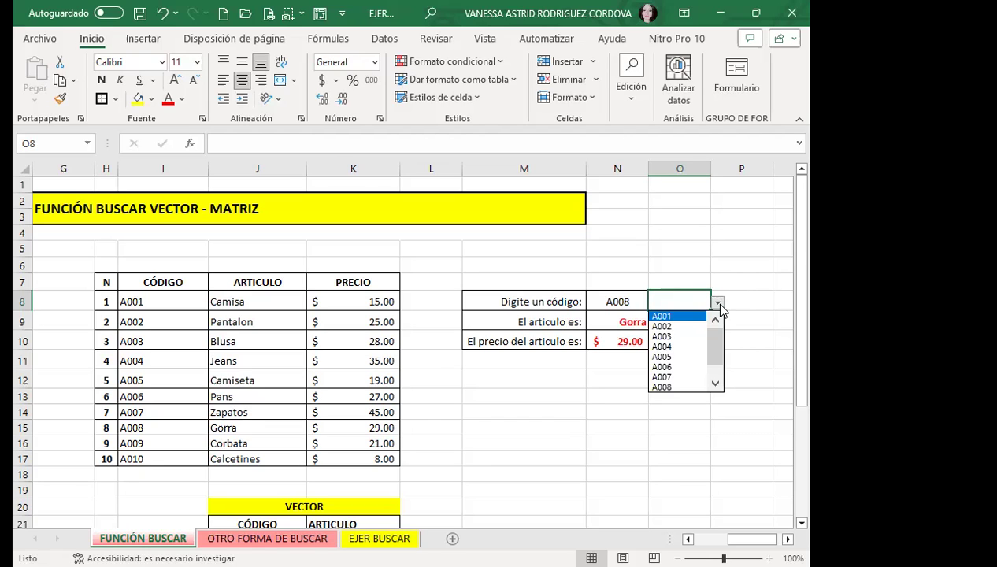
{"action": "left_click", "coordinate": [716, 383]}
{"action": "left_click", "coordinate": [715, 384]}
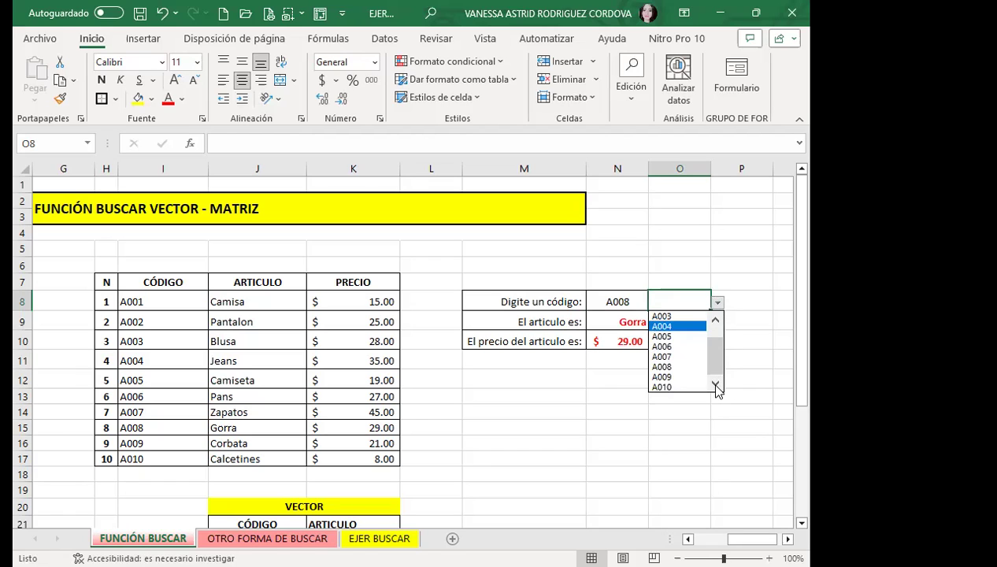
{"action": "left_click", "coordinate": [662, 357]}
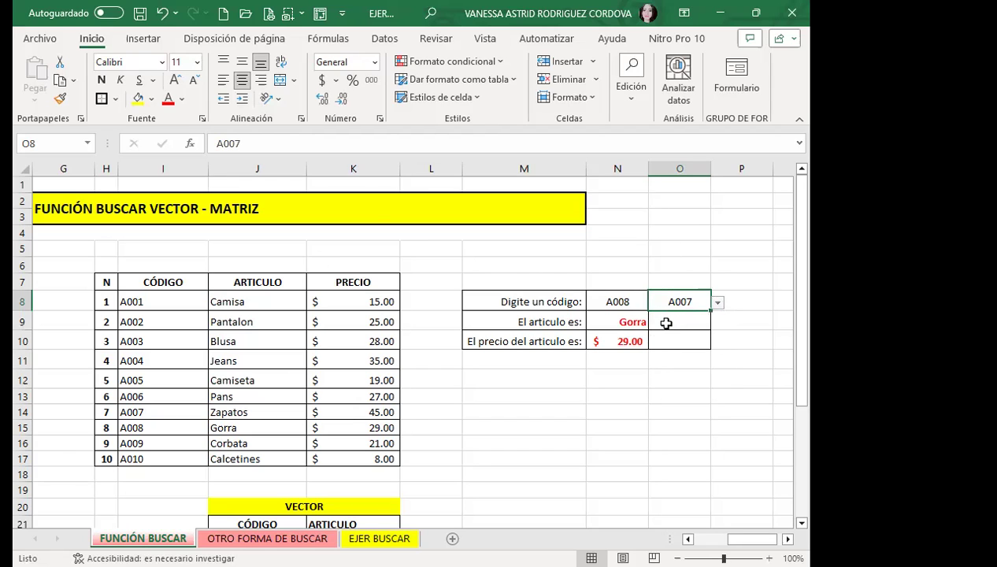
{"action": "left_click", "coordinate": [666, 323]}
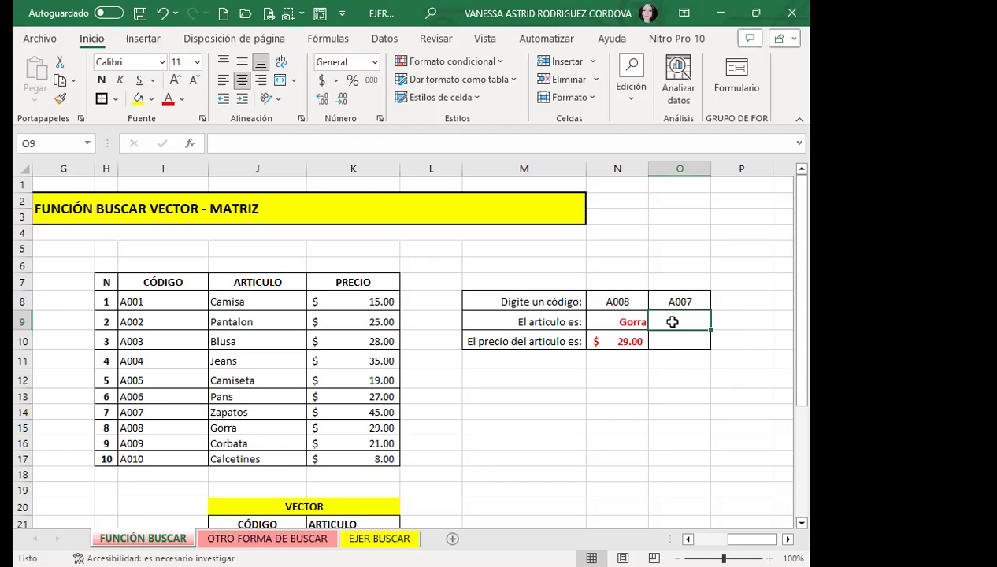
{"action": "left_click", "coordinate": [614, 320]}
{"action": "left_click", "coordinate": [278, 144]}
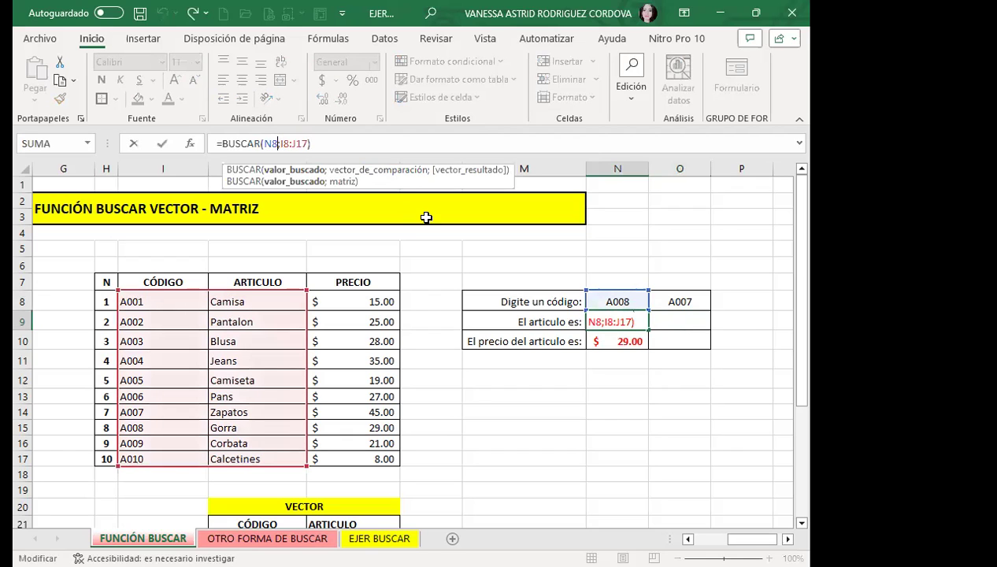
Change N9's article lookup to read its code from O8 instead of N8
{"action": "key", "text": "BackSpace"}
{"action": "key", "text": "BackSpace"}
{"action": "left_click", "coordinate": [667, 301]}
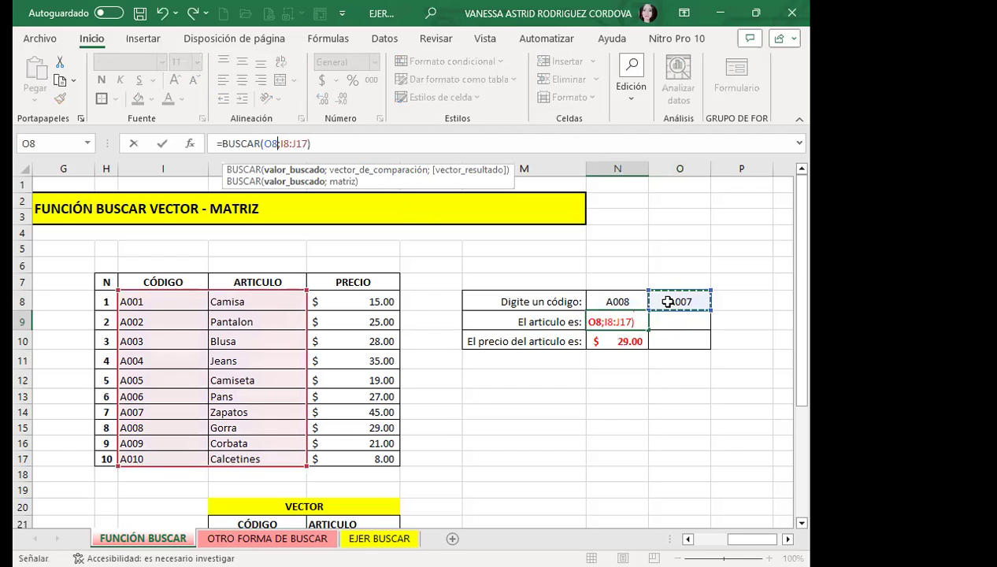
{"action": "key", "text": "Return"}
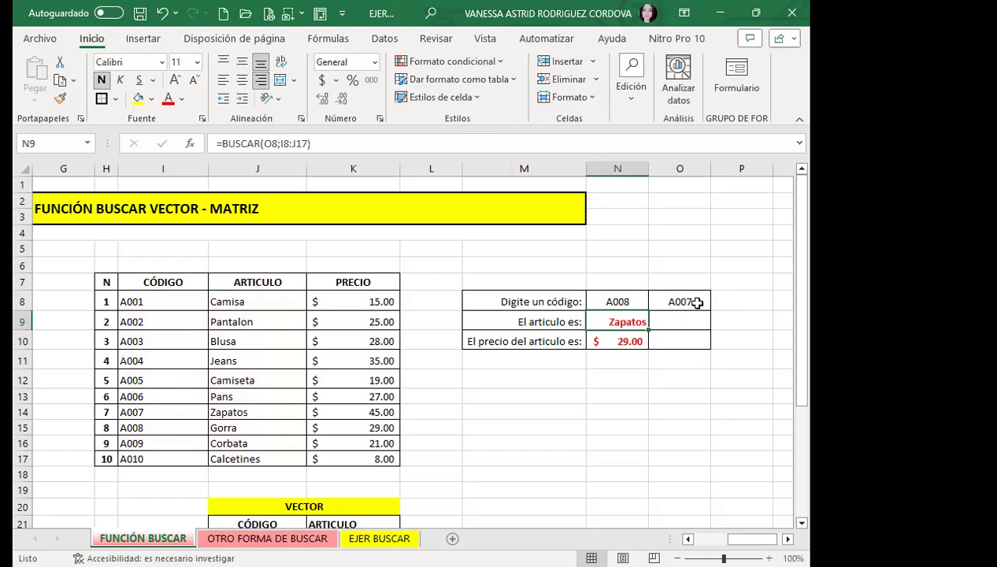
Set O8 to code A010 from its dropdown list
{"action": "left_click", "coordinate": [689, 302]}
{"action": "left_click", "coordinate": [717, 304]}
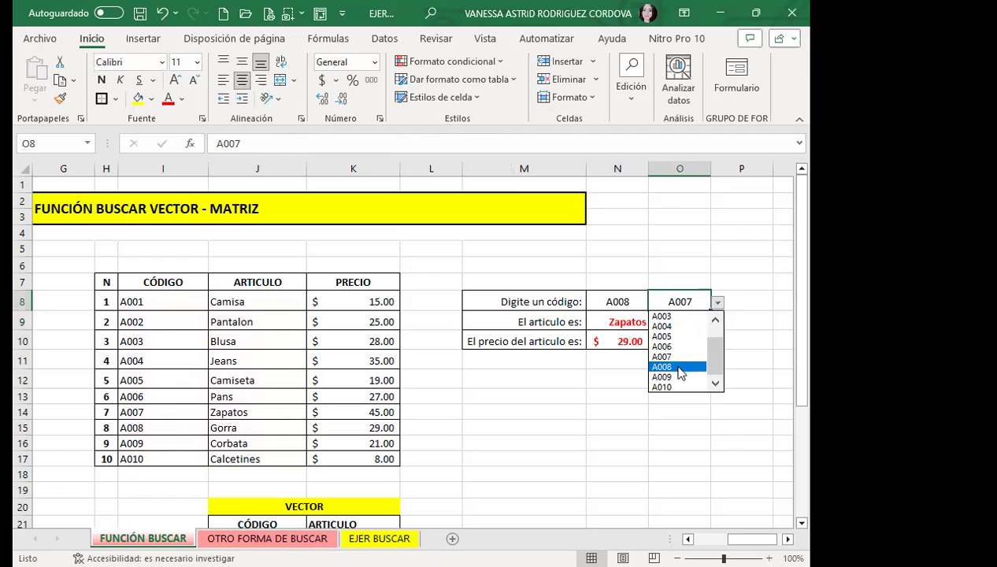
{"action": "left_click", "coordinate": [662, 386]}
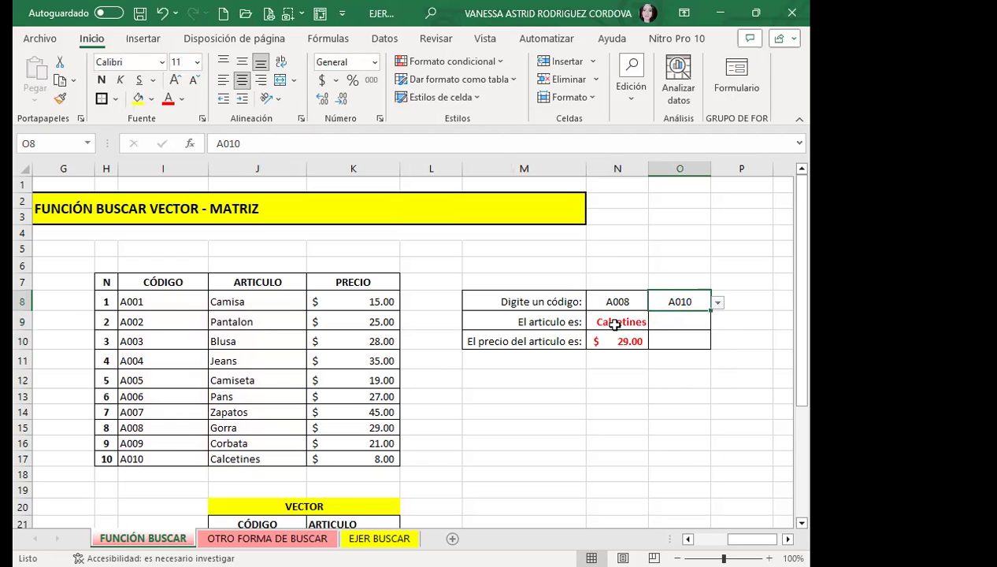
Switch N10's price lookup reference from N8 to O8, showing $8.00
{"action": "left_click", "coordinate": [608, 341]}
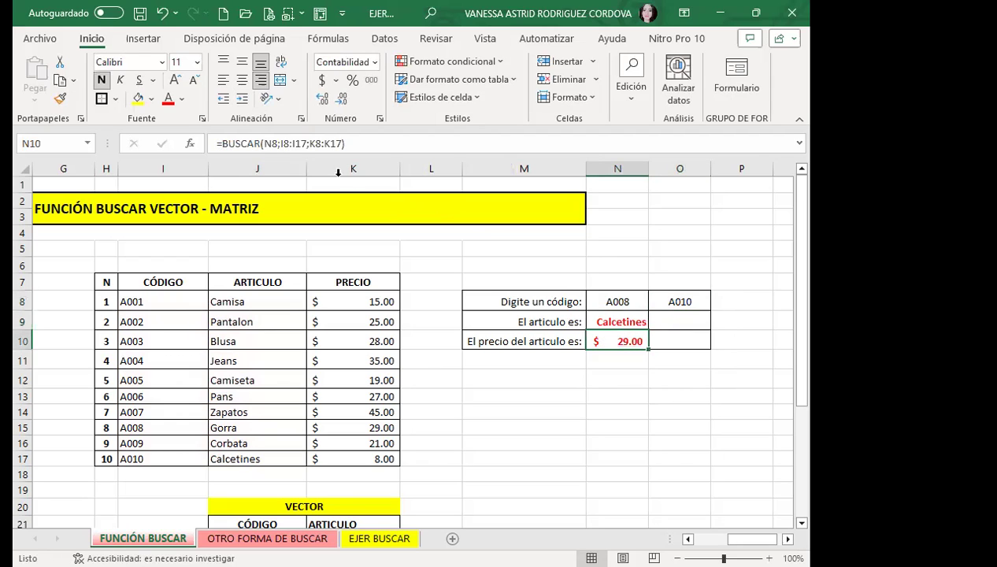
{"action": "left_click", "coordinate": [280, 144]}
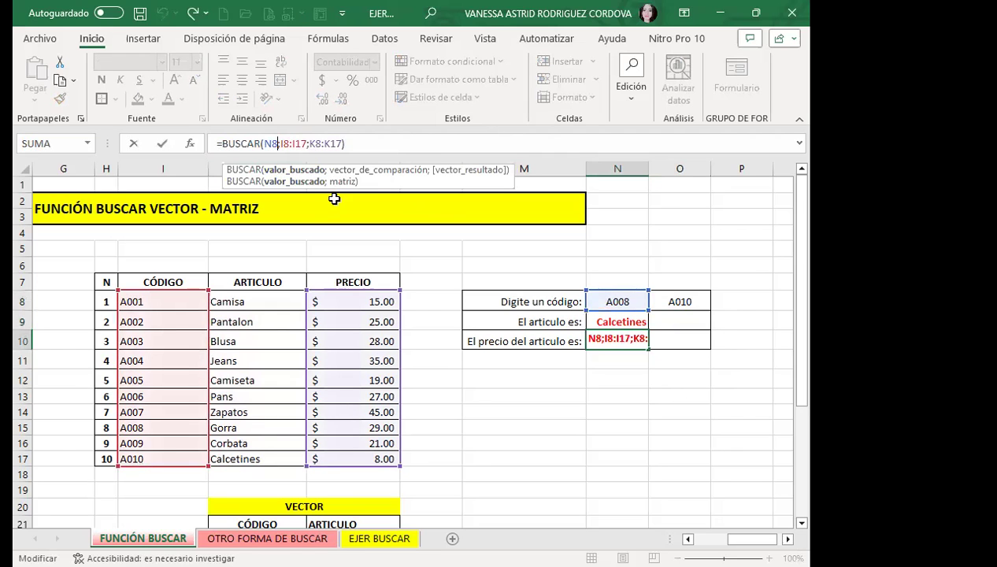
{"action": "left_click_drag", "start_coordinate": [626, 293], "coordinate": [670, 293]}
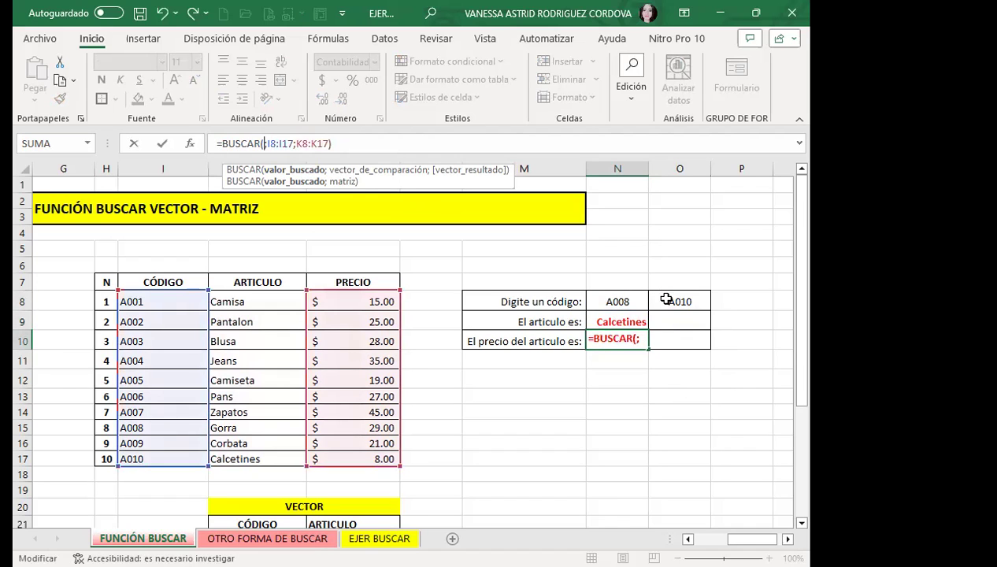
{"action": "key", "text": "Return"}
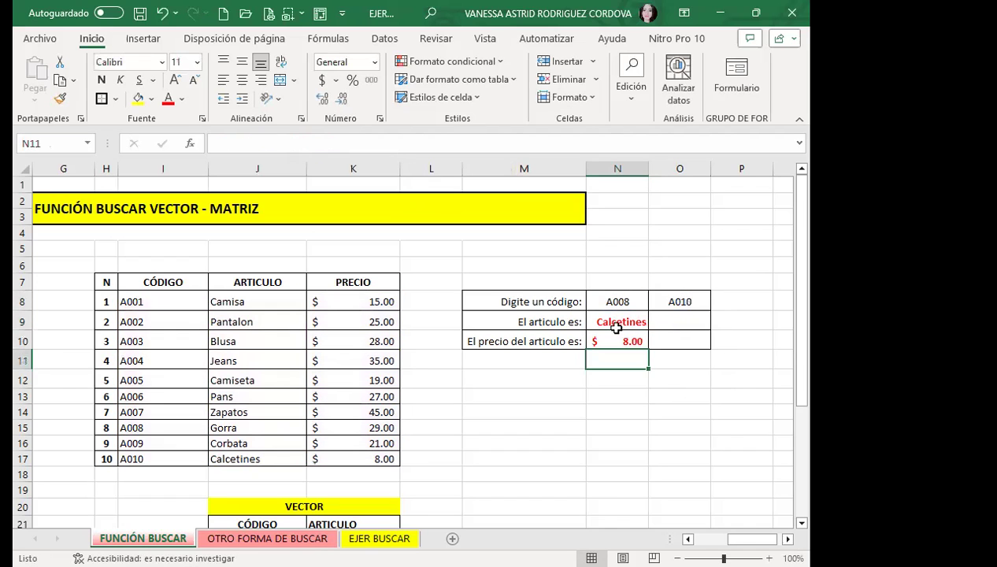
{"action": "key", "text": "Up"}
{"action": "key", "text": "Up"}
Try codes A006, A010 and A001 in O8 from its dropdown
{"action": "left_click", "coordinate": [682, 304]}
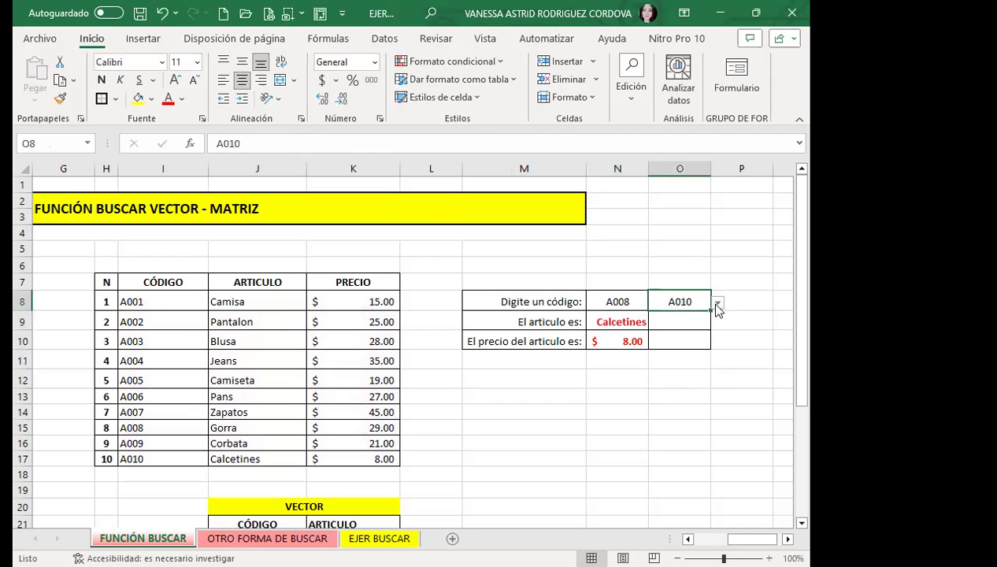
{"action": "left_click", "coordinate": [717, 303]}
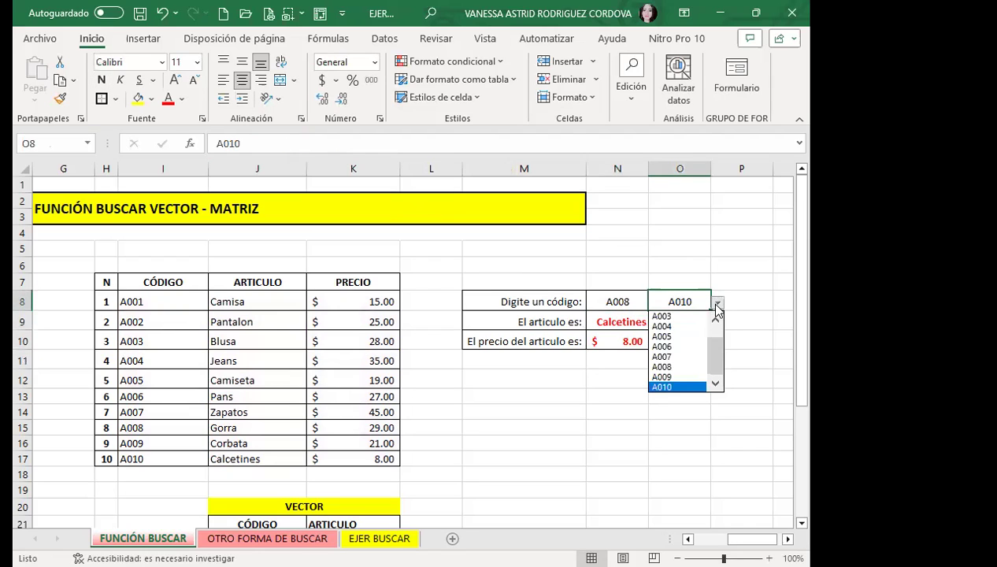
{"action": "left_click", "coordinate": [672, 347]}
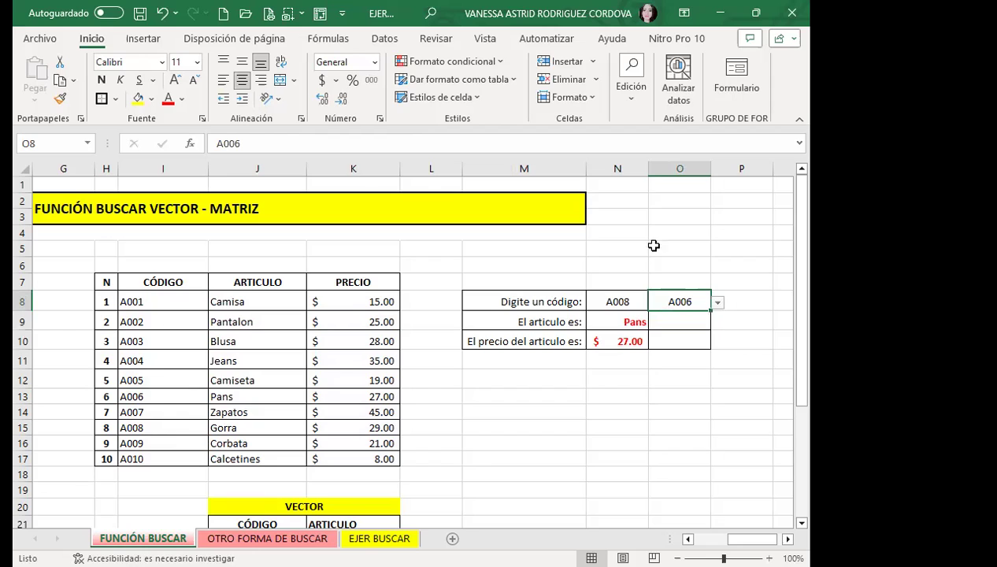
{"action": "left_click", "coordinate": [716, 301]}
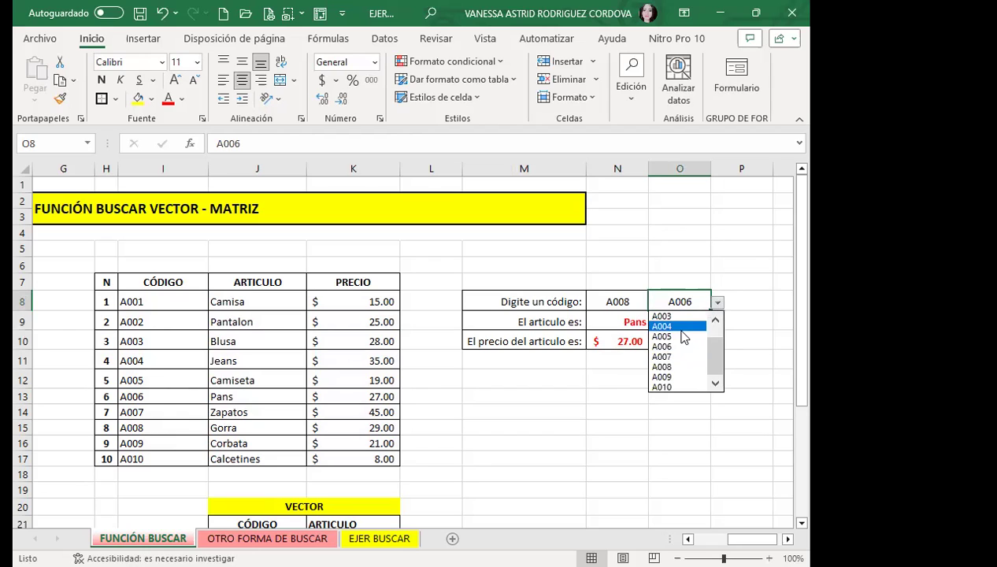
{"action": "left_click", "coordinate": [665, 385]}
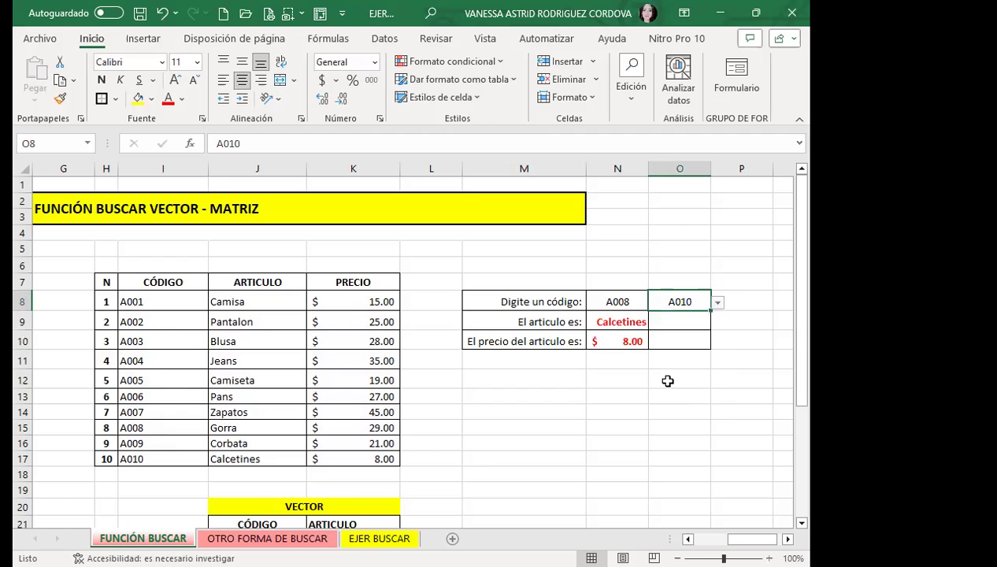
{"action": "left_click", "coordinate": [717, 304]}
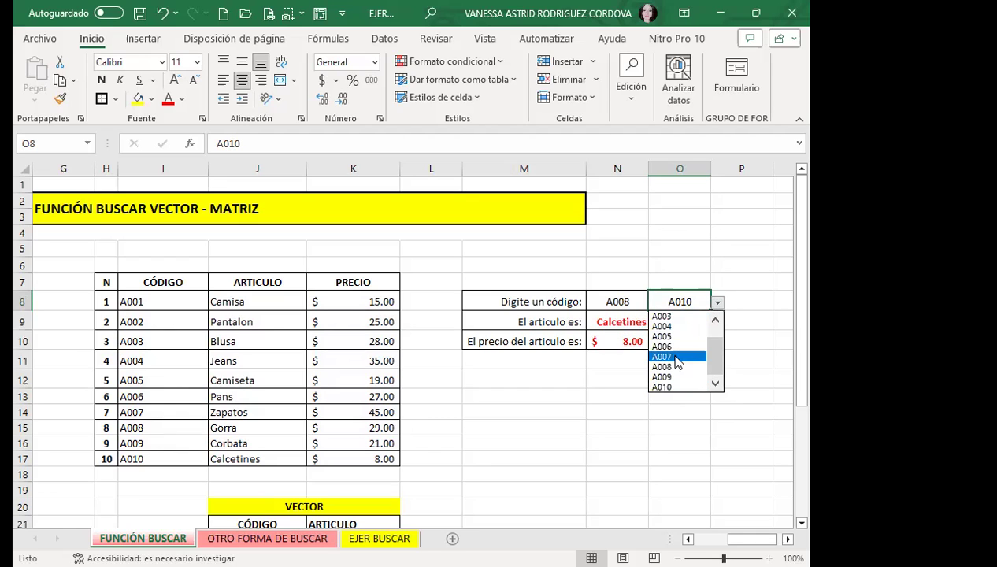
{"action": "left_click_drag", "start_coordinate": [717, 367], "coordinate": [718, 339]}
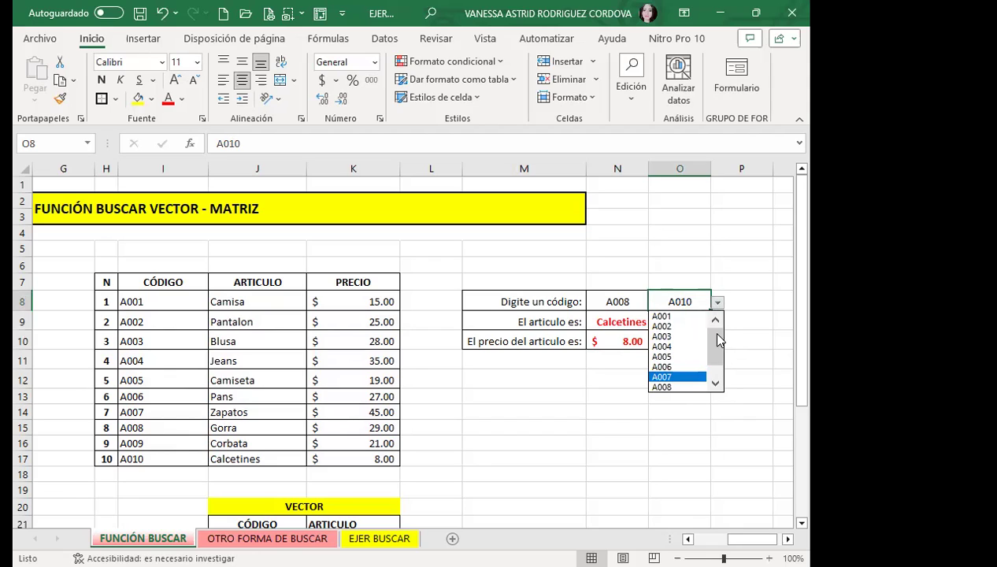
{"action": "left_click", "coordinate": [659, 316]}
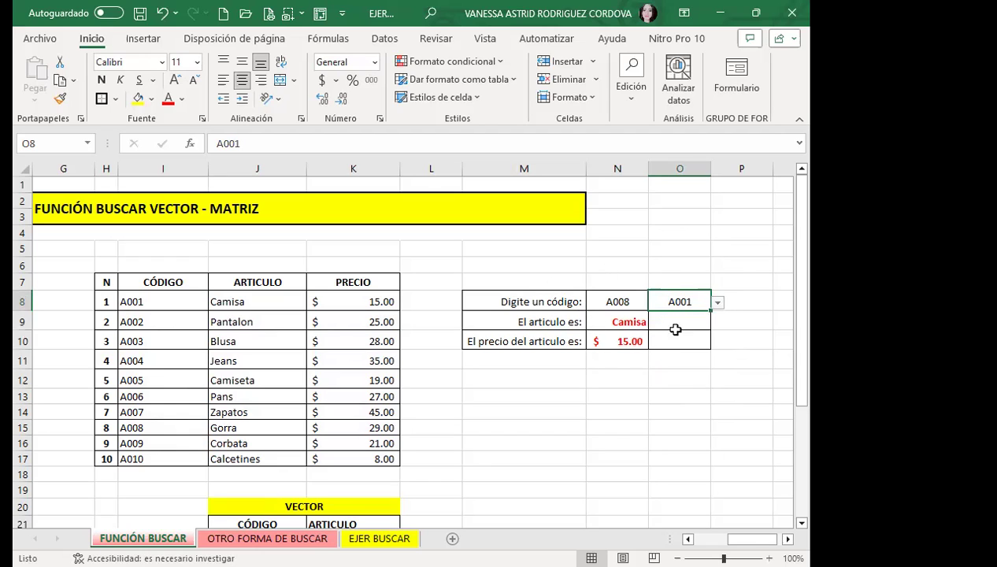
Try A005 and A008, finish on A003 (Blusa, $28.00), and review both formulas
{"action": "left_click", "coordinate": [717, 303]}
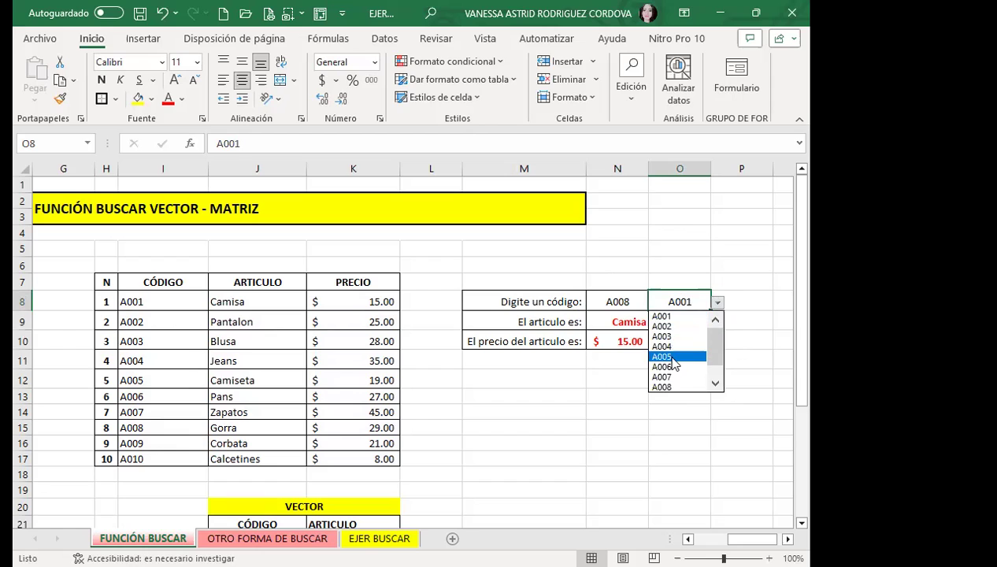
{"action": "left_click", "coordinate": [670, 357]}
{"action": "left_click", "coordinate": [717, 302]}
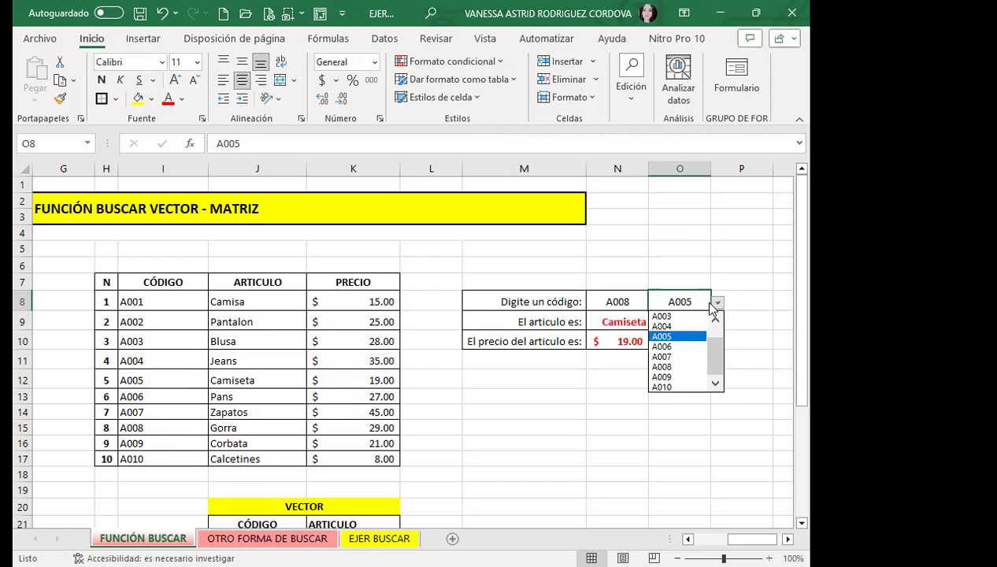
{"action": "left_click", "coordinate": [665, 367]}
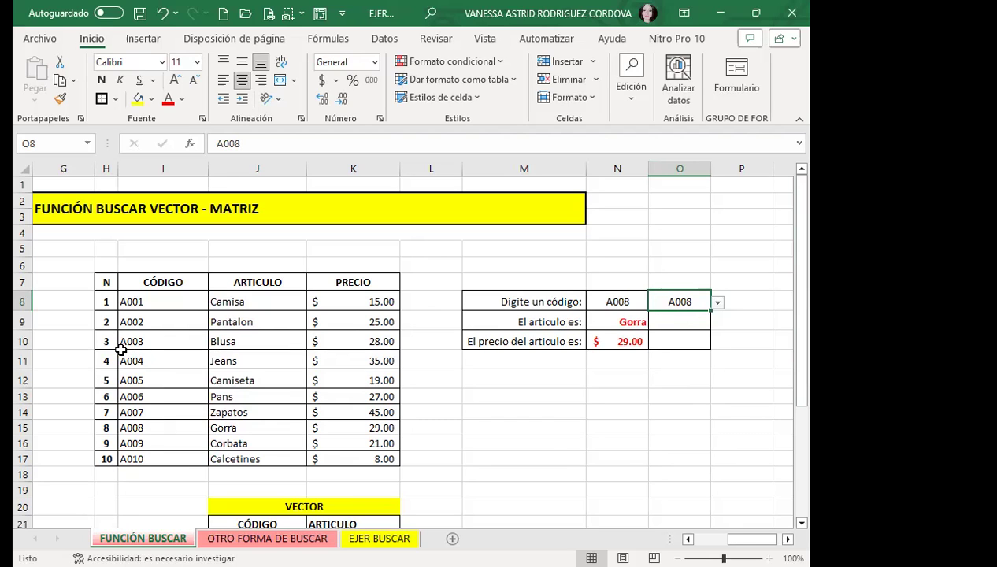
{"action": "left_click", "coordinate": [718, 302]}
{"action": "left_click", "coordinate": [715, 318]}
{"action": "left_click", "coordinate": [715, 319]}
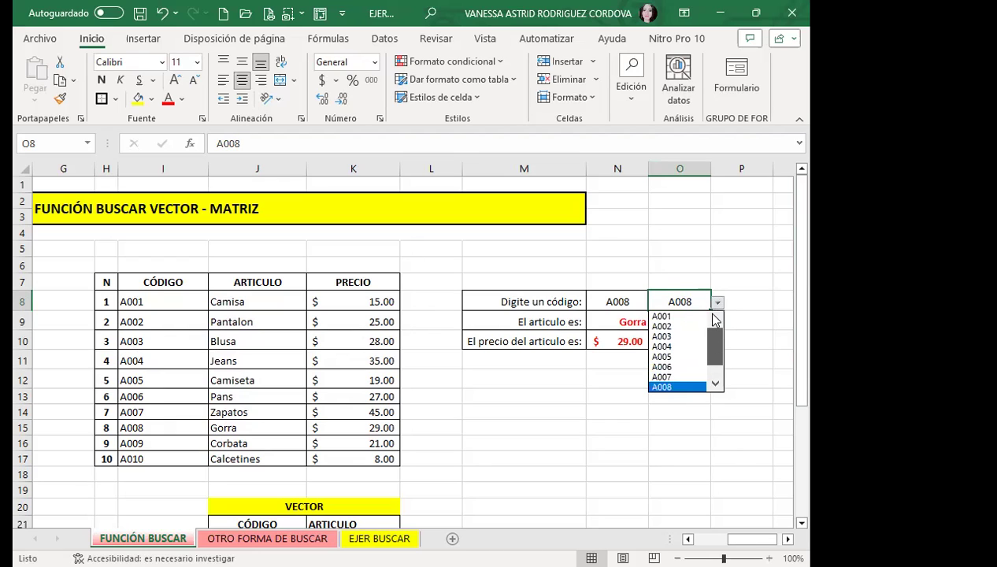
{"action": "left_click", "coordinate": [661, 337]}
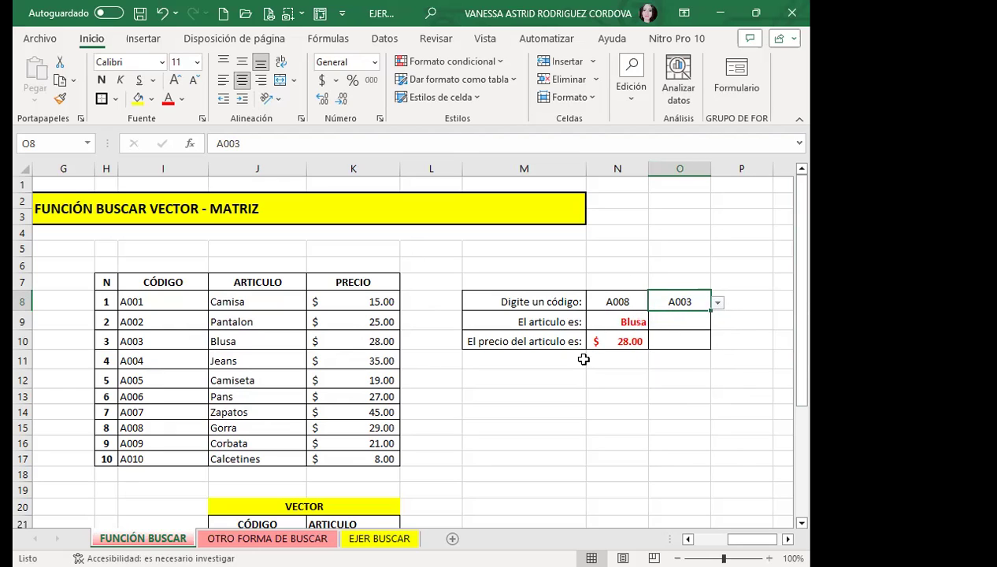
{"action": "left_click", "coordinate": [622, 345]}
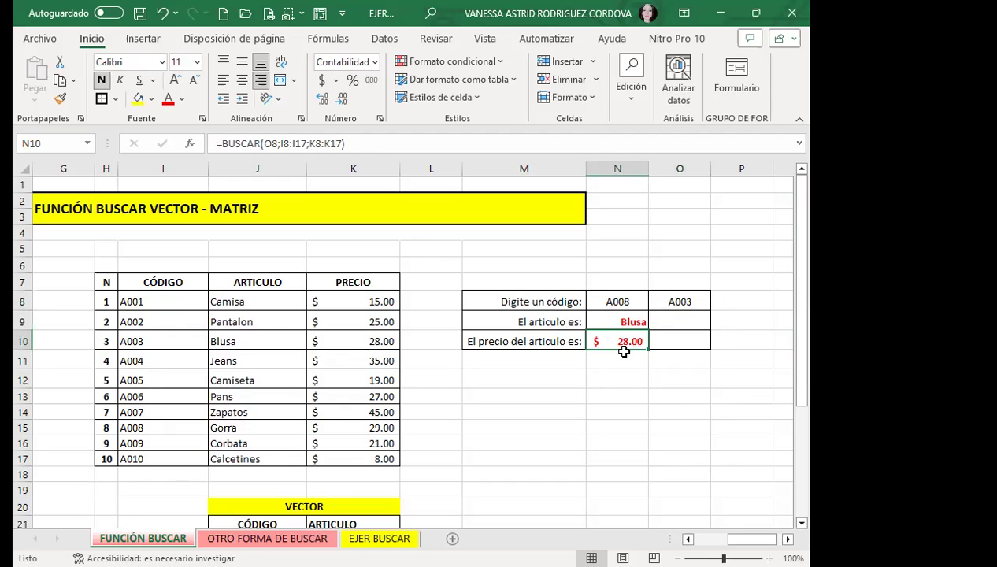
{"action": "left_click", "coordinate": [612, 322]}
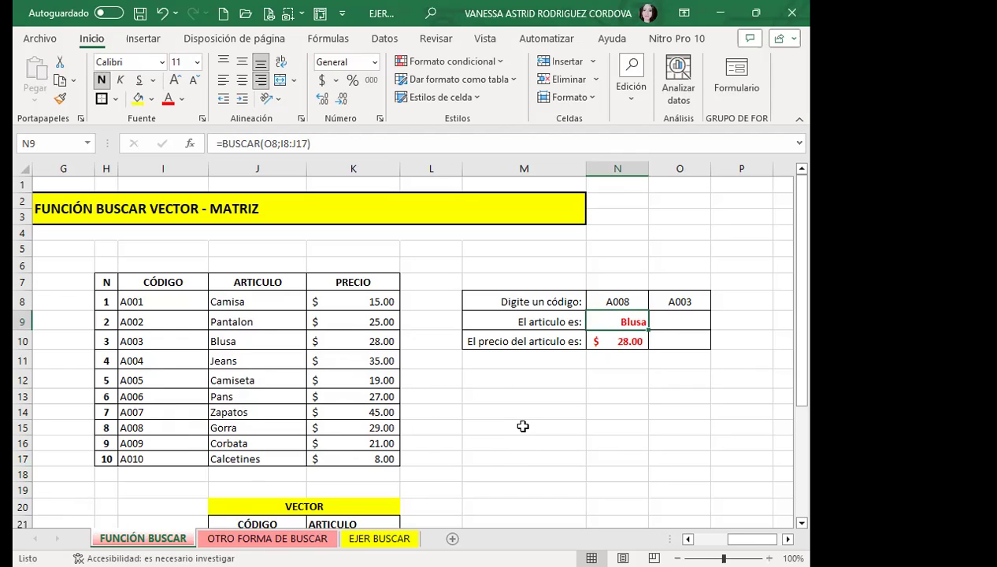
Add a List data validation to O6 with source =$I$8:$I$17
{"action": "left_click", "coordinate": [662, 263]}
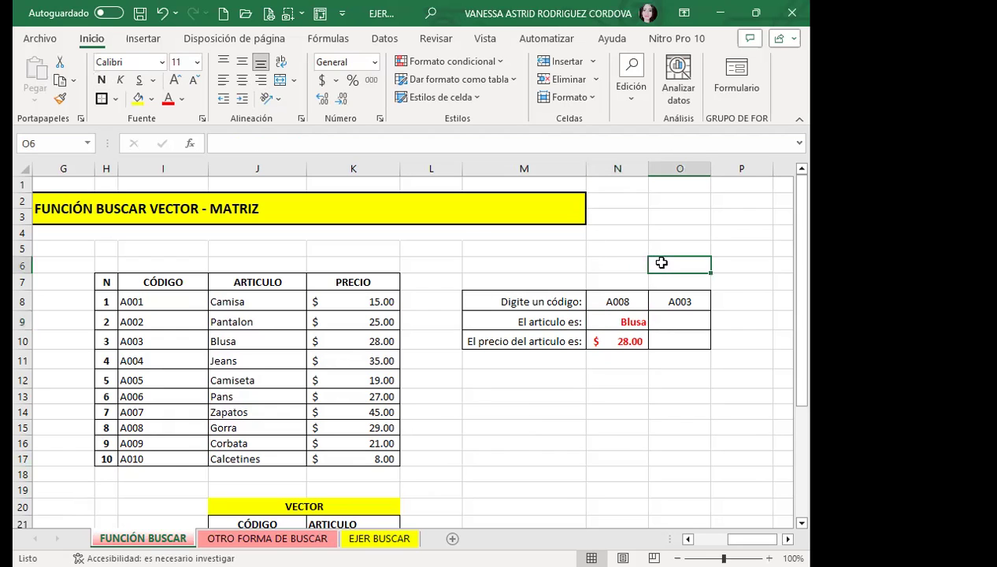
{"action": "left_click", "coordinate": [385, 39]}
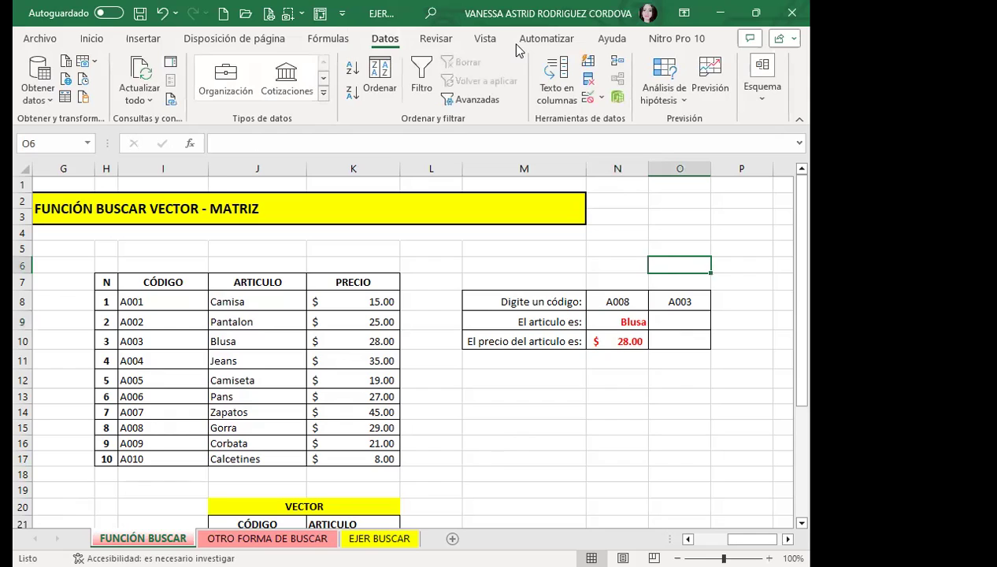
{"action": "left_click", "coordinate": [589, 99]}
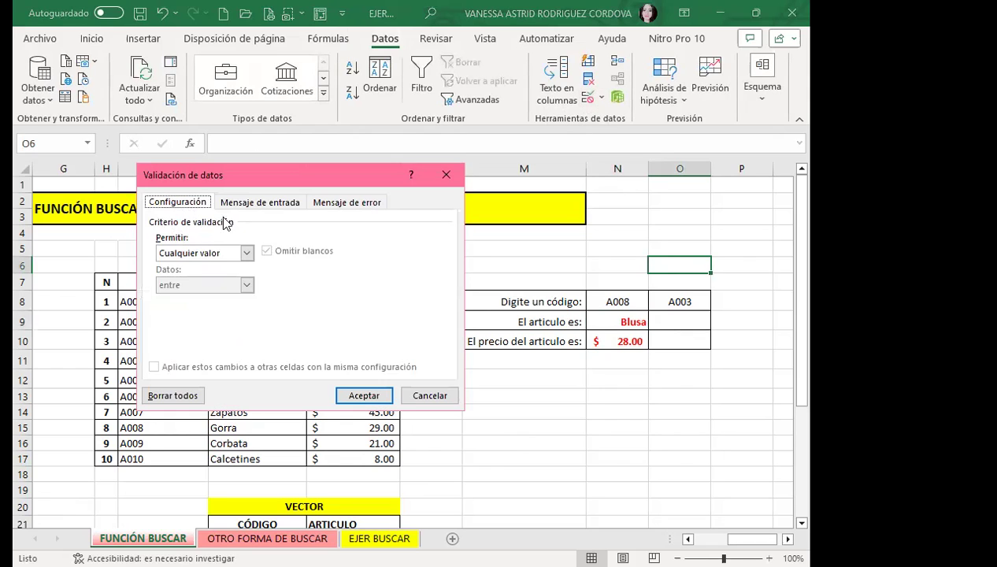
{"action": "left_click", "coordinate": [246, 253]}
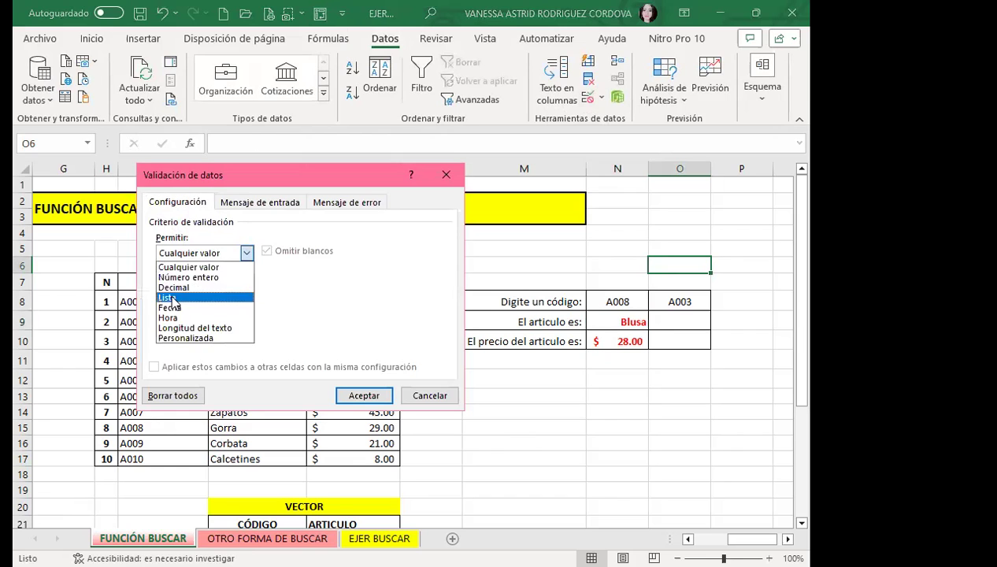
{"action": "left_click", "coordinate": [172, 298]}
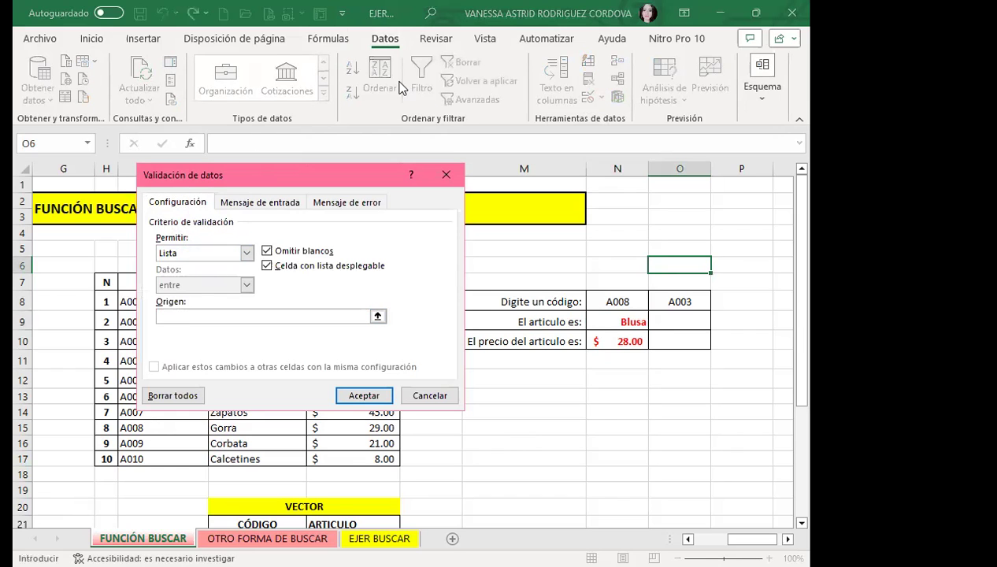
{"action": "left_click", "coordinate": [155, 300]}
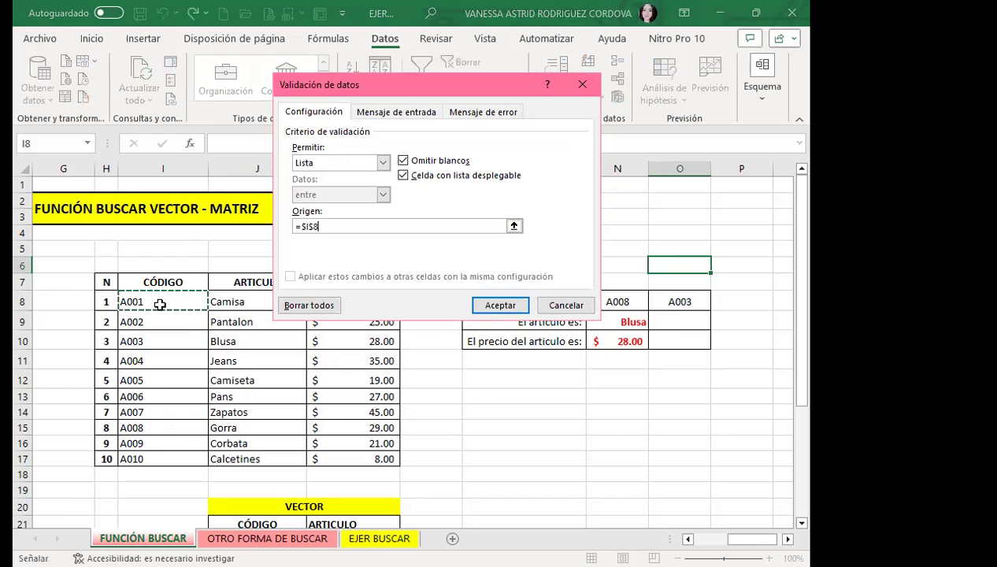
{"action": "left_click", "coordinate": [156, 457], "text": "shift"}
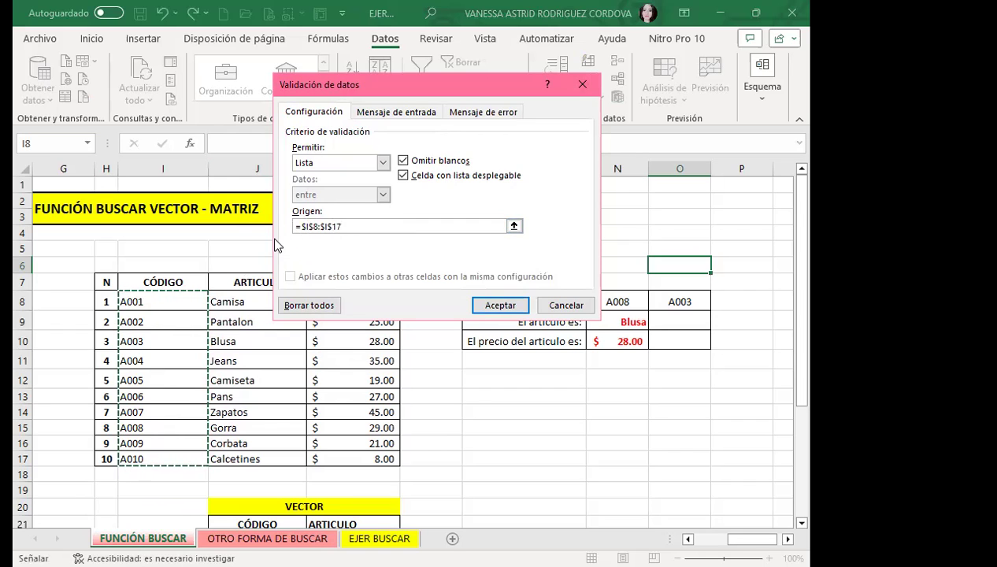
{"action": "left_click", "coordinate": [498, 304]}
Fill O6 yellow and open its dropdown to confirm codes A001 to A010 appear
{"action": "left_click", "coordinate": [92, 39]}
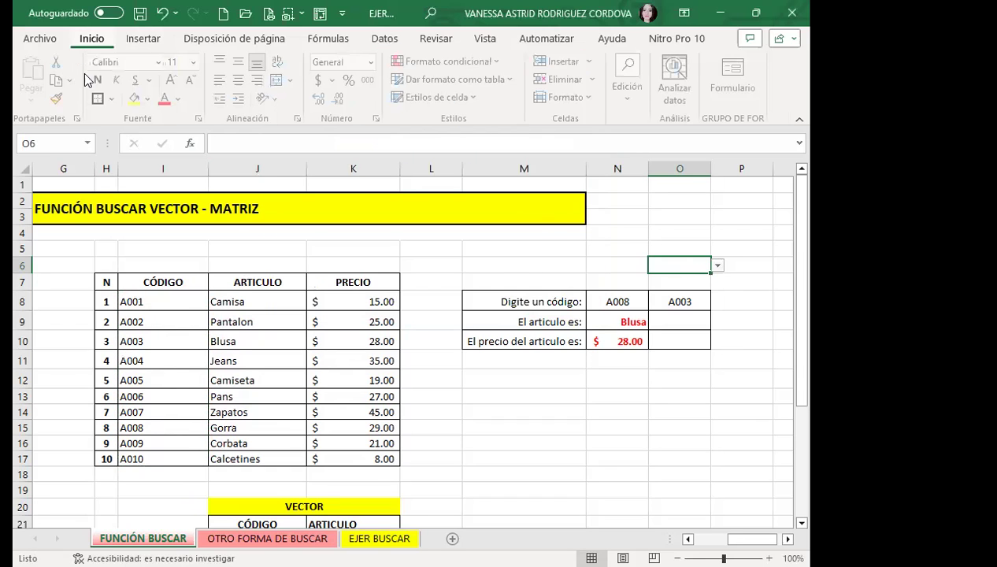
{"action": "left_click", "coordinate": [142, 104]}
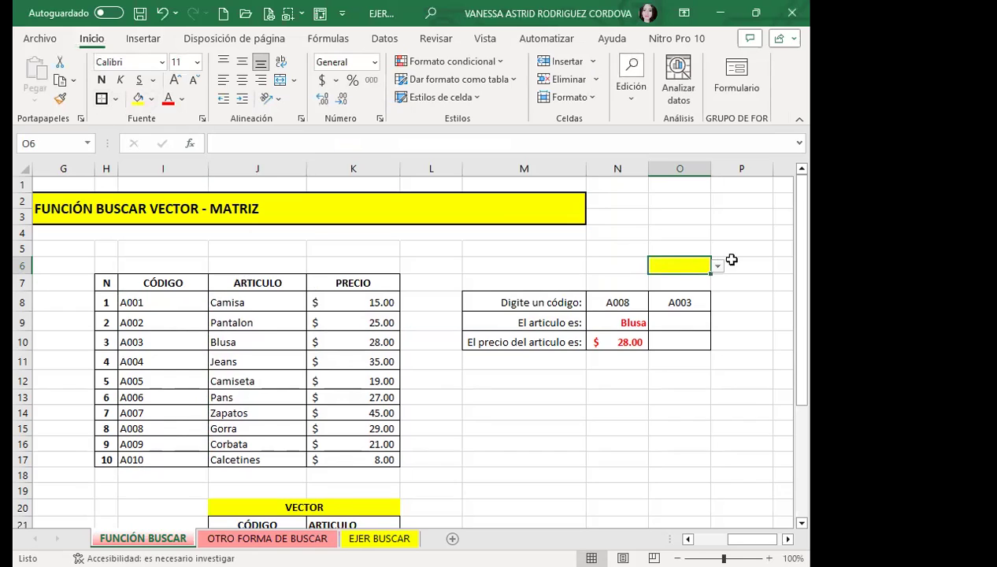
{"action": "left_click", "coordinate": [739, 217]}
{"action": "left_click", "coordinate": [666, 262]}
{"action": "left_click", "coordinate": [718, 268]}
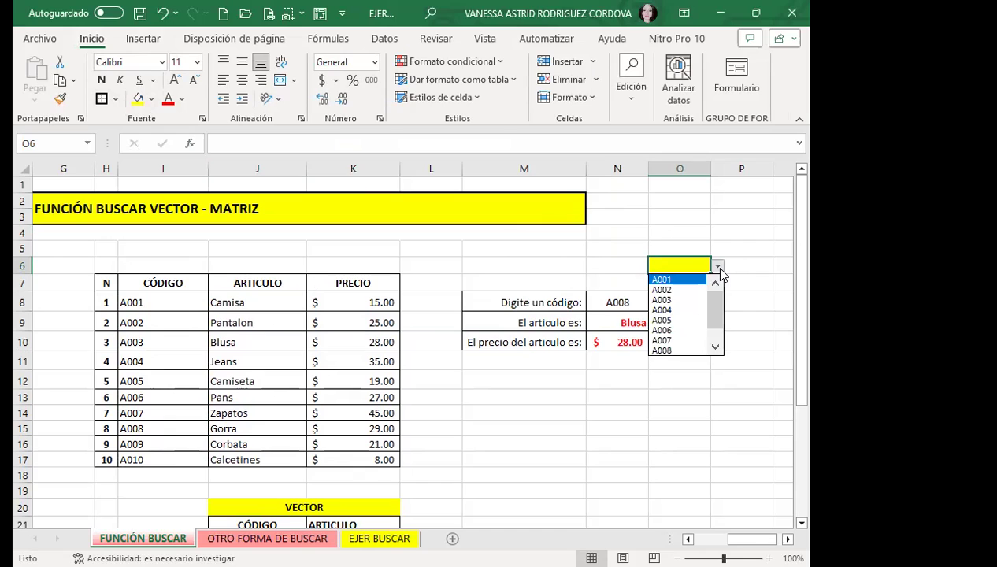
{"action": "left_click_drag", "start_coordinate": [717, 306], "coordinate": [716, 343]}
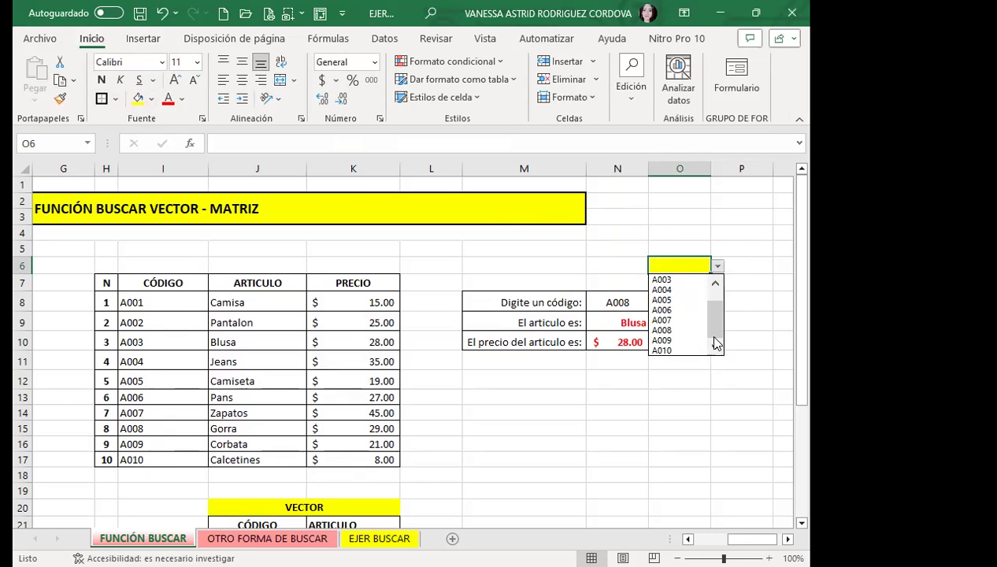
{"action": "left_click", "coordinate": [677, 280]}
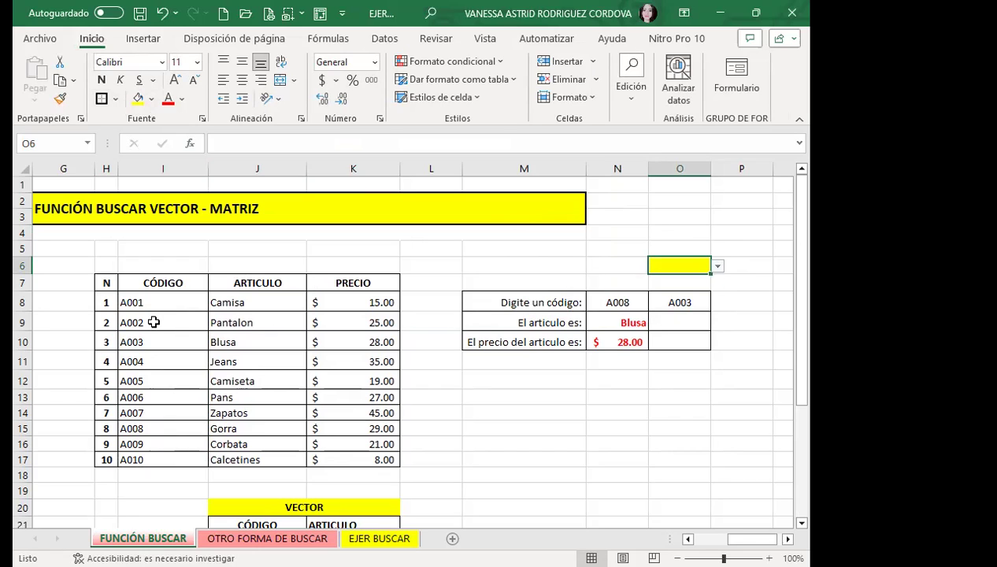
{"action": "left_click_drag", "start_coordinate": [153, 322], "coordinate": [155, 381]}
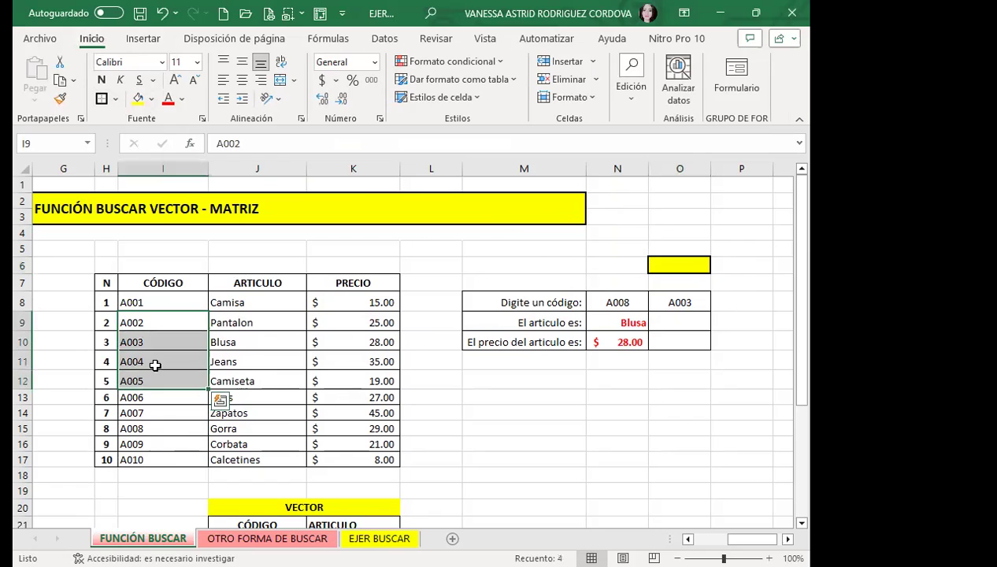
{"action": "key", "text": "Delete"}
{"action": "left_click", "coordinate": [155, 411]}
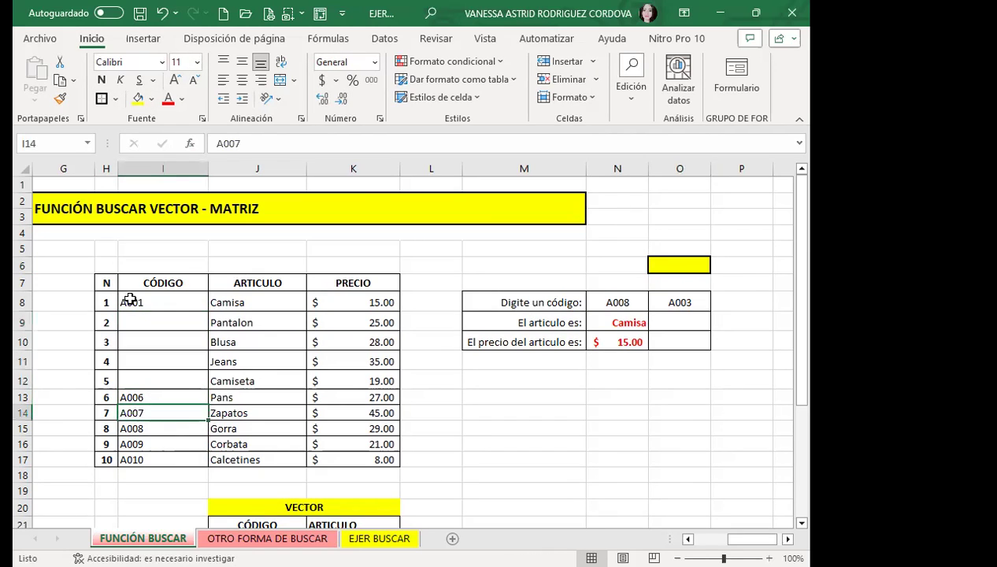
{"action": "left_click", "coordinate": [679, 265]}
{"action": "left_click", "coordinate": [716, 266]}
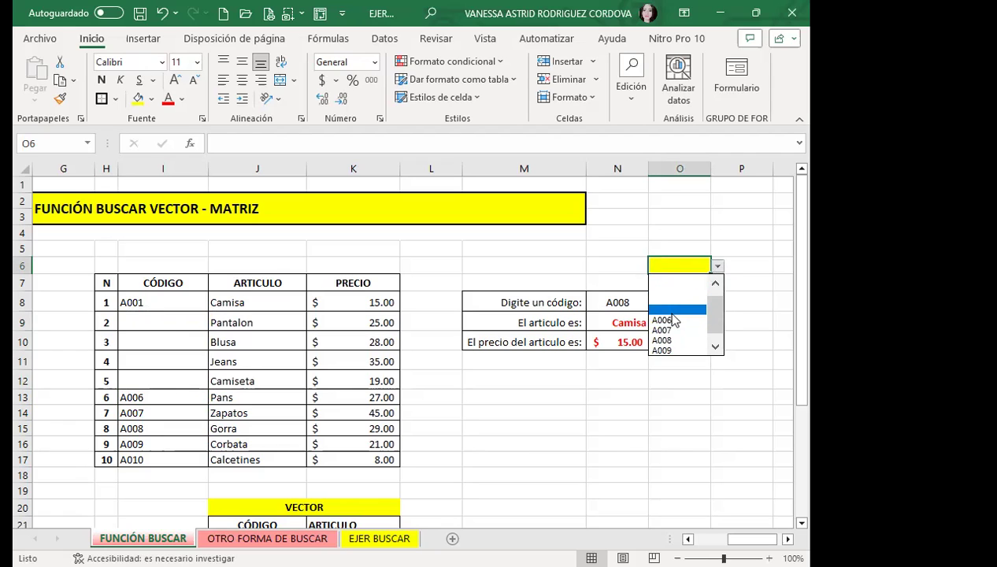
{"action": "left_click", "coordinate": [161, 324]}
{"action": "left_click", "coordinate": [157, 324]}
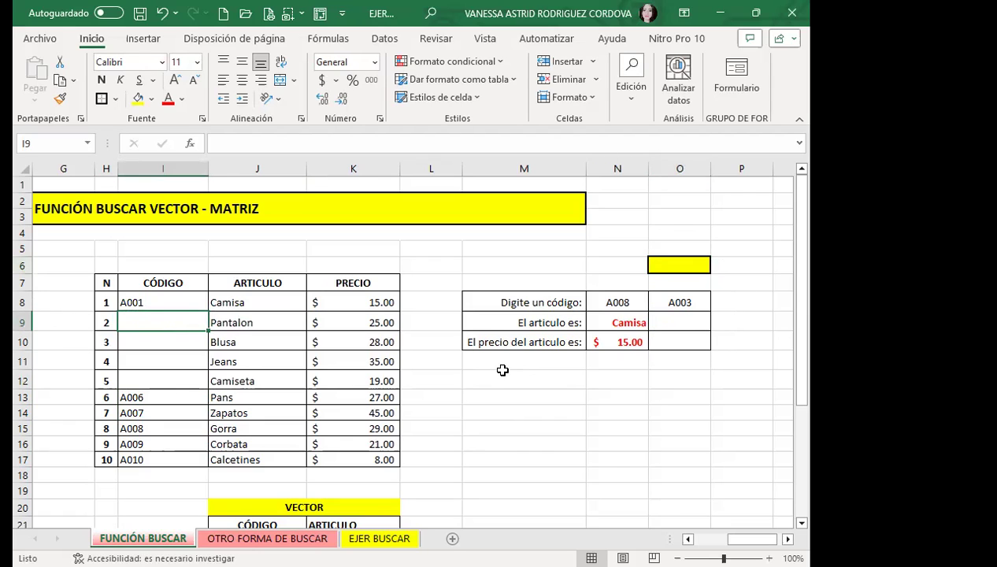
{"action": "left_click", "coordinate": [674, 303]}
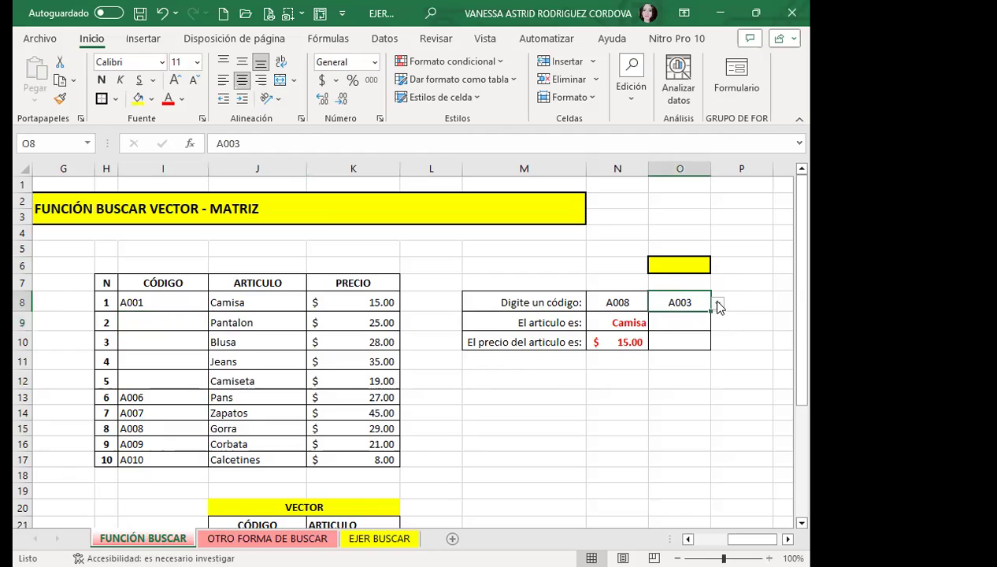
{"action": "left_click", "coordinate": [716, 304]}
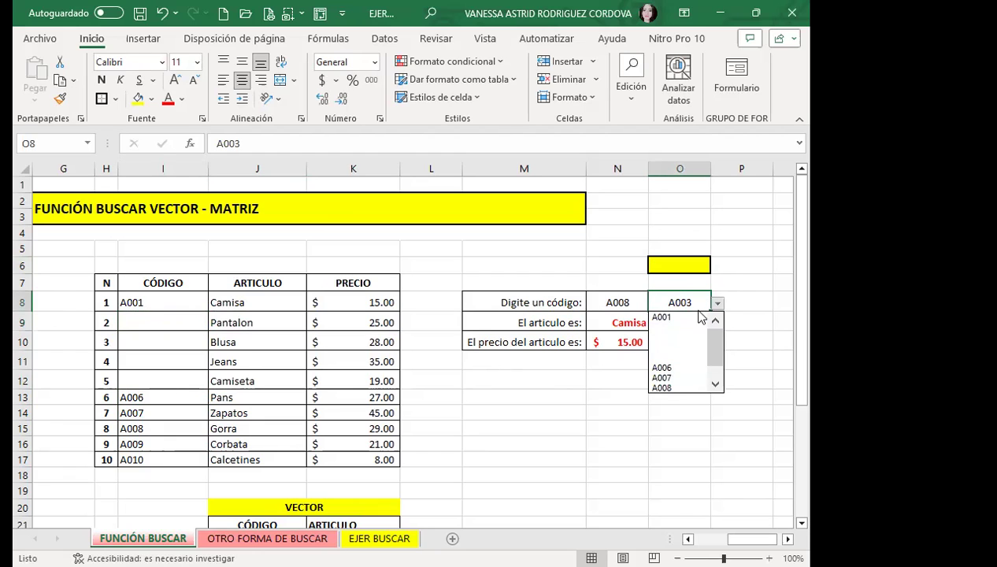
{"action": "left_click", "coordinate": [726, 273]}
{"action": "left_click", "coordinate": [175, 317]}
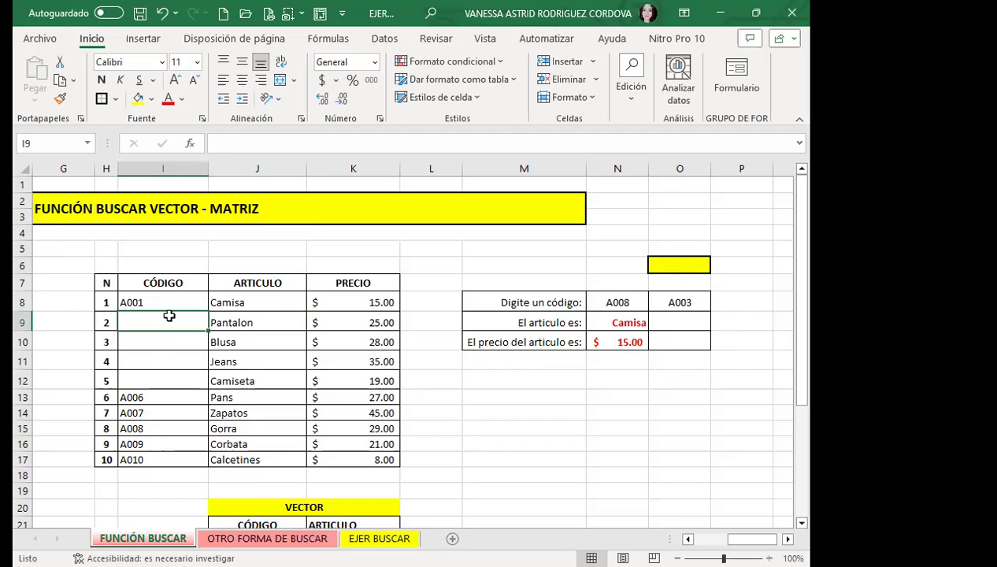
{"action": "type", "text": "FGDF"}
{"action": "key", "text": "Return"}
{"action": "type", "text": "GFGDF"}
{"action": "key", "text": "Return"}
{"action": "type", "text": "GFDGFDG"}
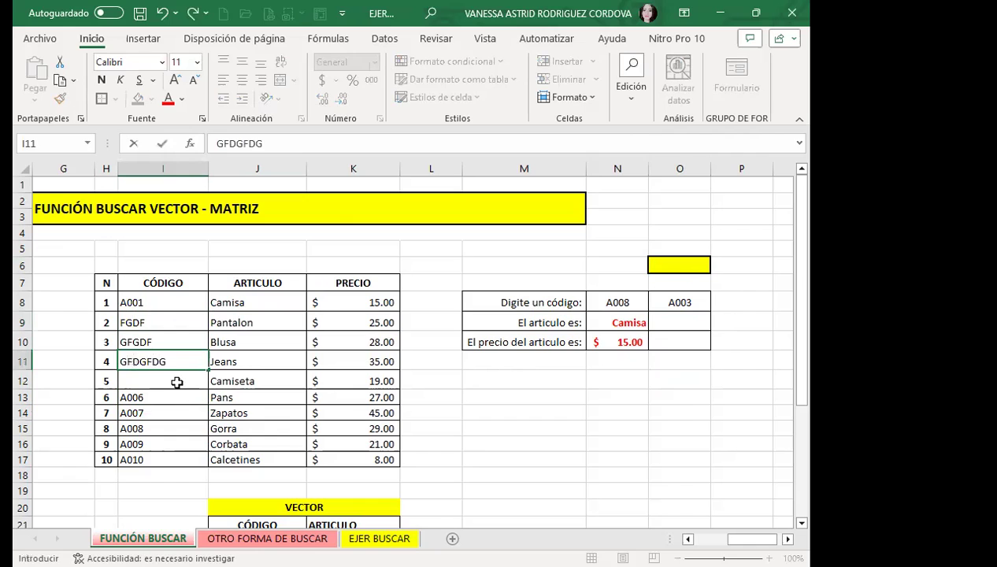
{"action": "key", "text": "Return"}
{"action": "left_click", "coordinate": [687, 265]}
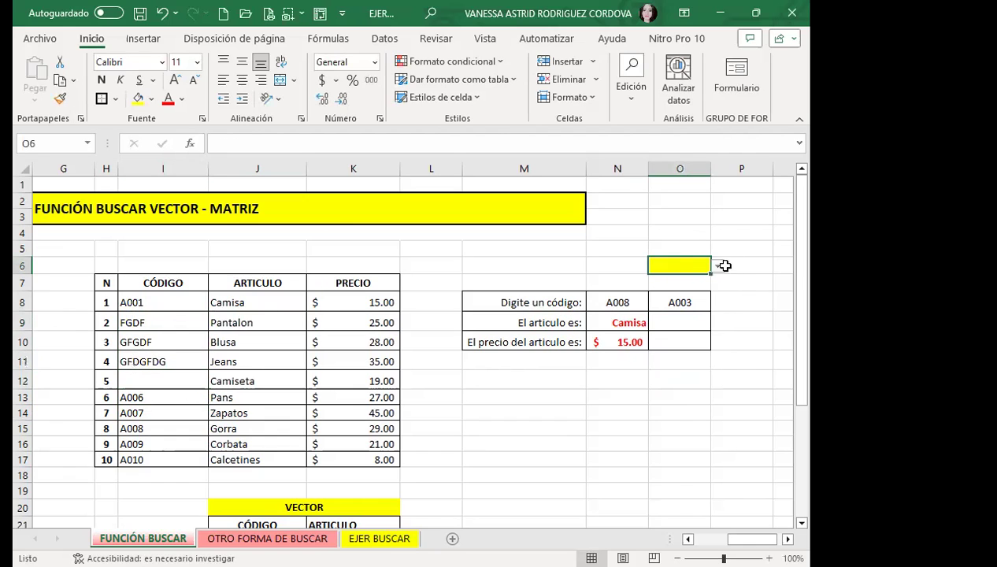
{"action": "left_click", "coordinate": [713, 268]}
{"action": "left_click", "coordinate": [692, 264]}
{"action": "left_click", "coordinate": [717, 266]}
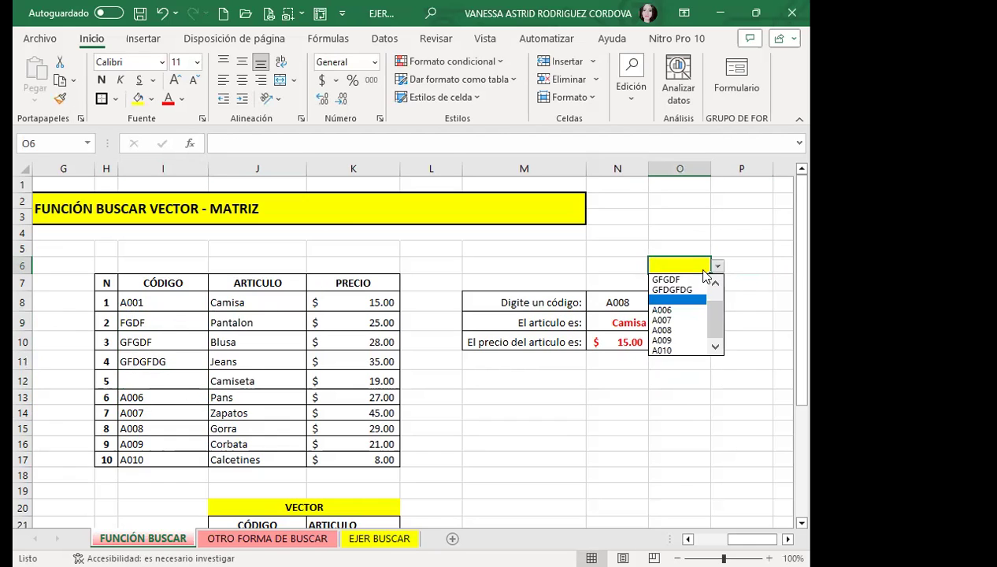
{"action": "left_click", "coordinate": [616, 329]}
{"action": "left_click", "coordinate": [660, 301]}
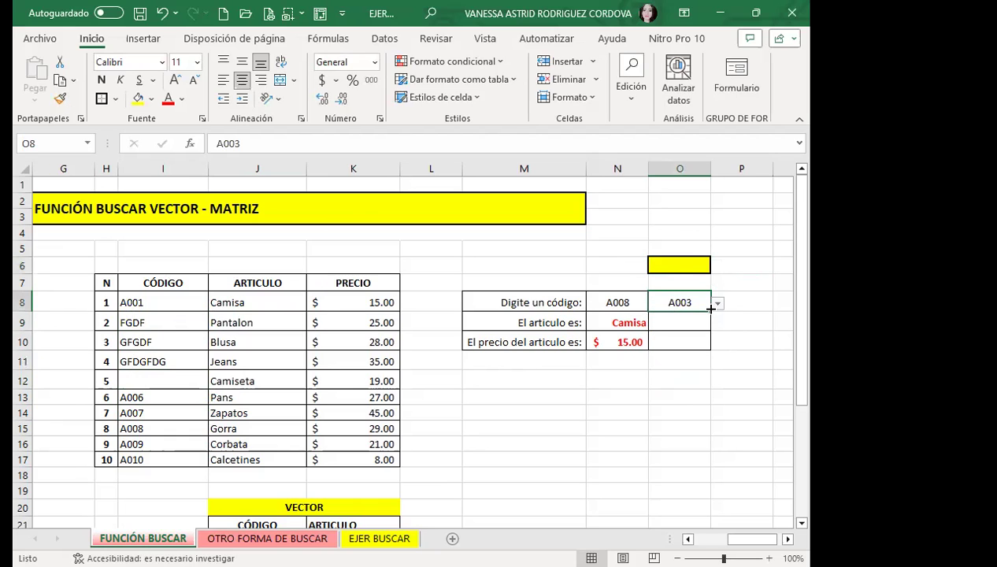
{"action": "left_click", "coordinate": [164, 318]}
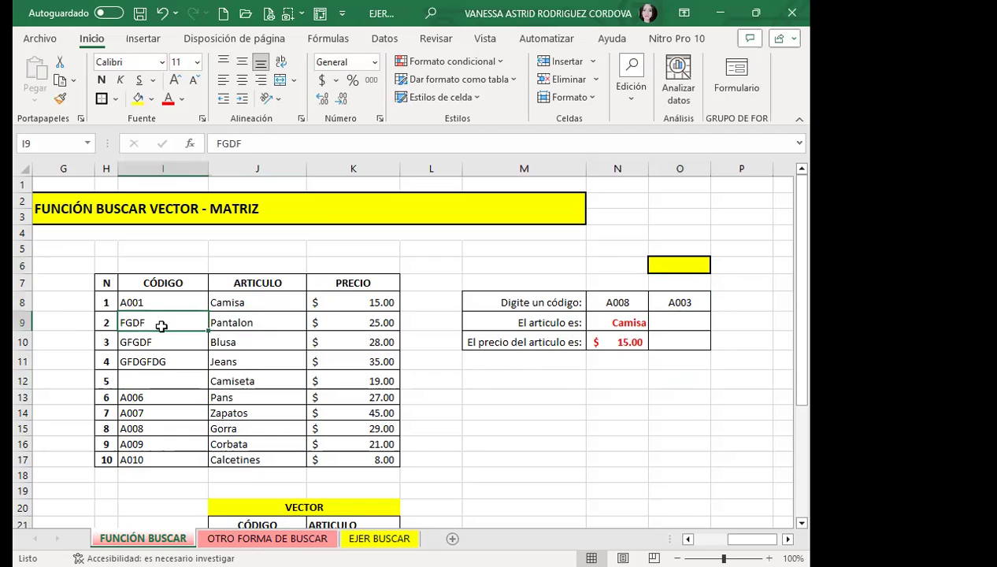
{"action": "key", "text": "Down"}
{"action": "key", "text": "Down"}
{"action": "key", "text": "Delete"}
{"action": "key", "text": "Up"}
{"action": "key", "text": "Delete"}
{"action": "key", "text": "F2"}
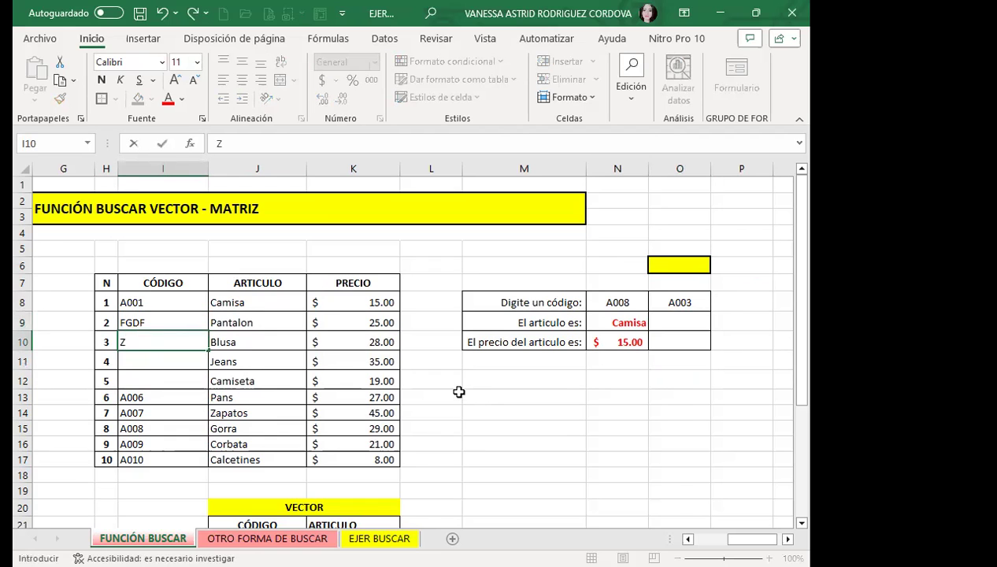
{"action": "key", "text": "Escape"}
{"action": "key", "text": "Up"}
{"action": "key", "text": "Delete"}
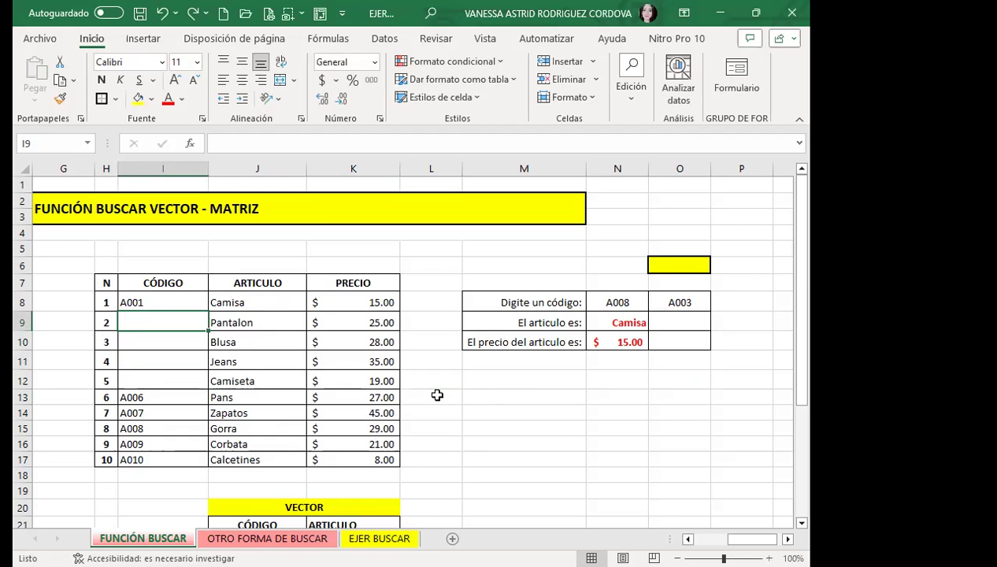
{"action": "key", "text": "ctrl+e"}
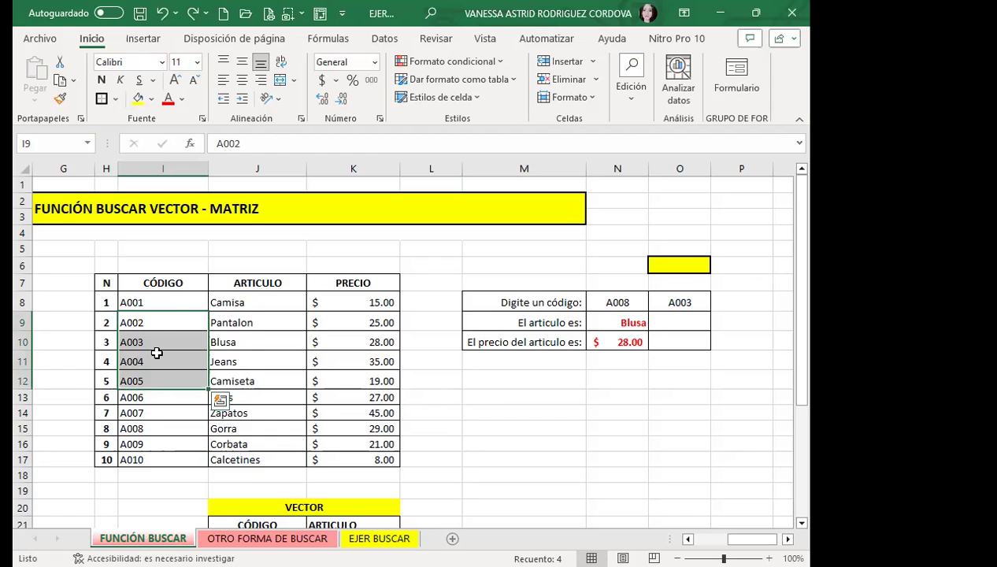
{"action": "left_click", "coordinate": [167, 355]}
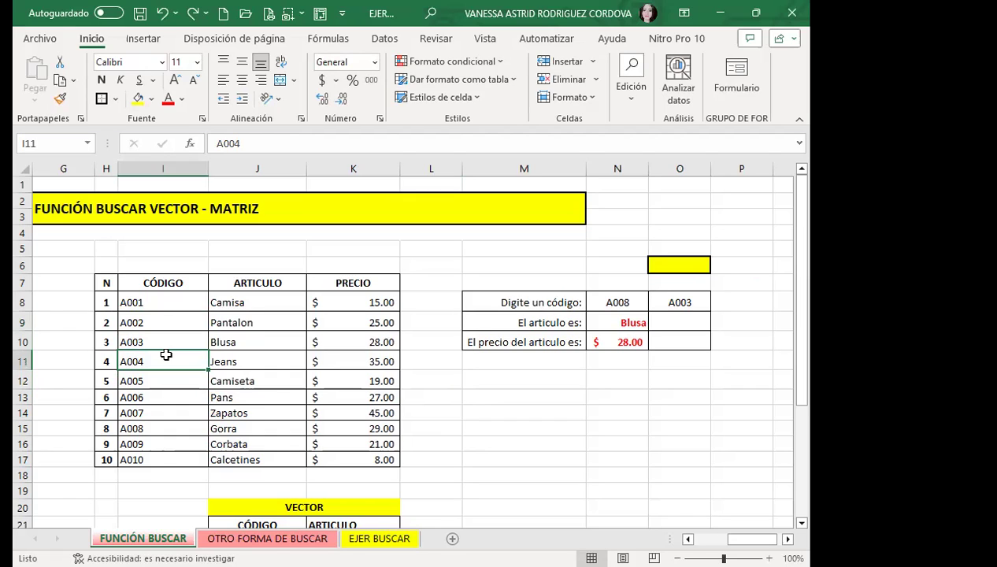
{"action": "left_click", "coordinate": [681, 260]}
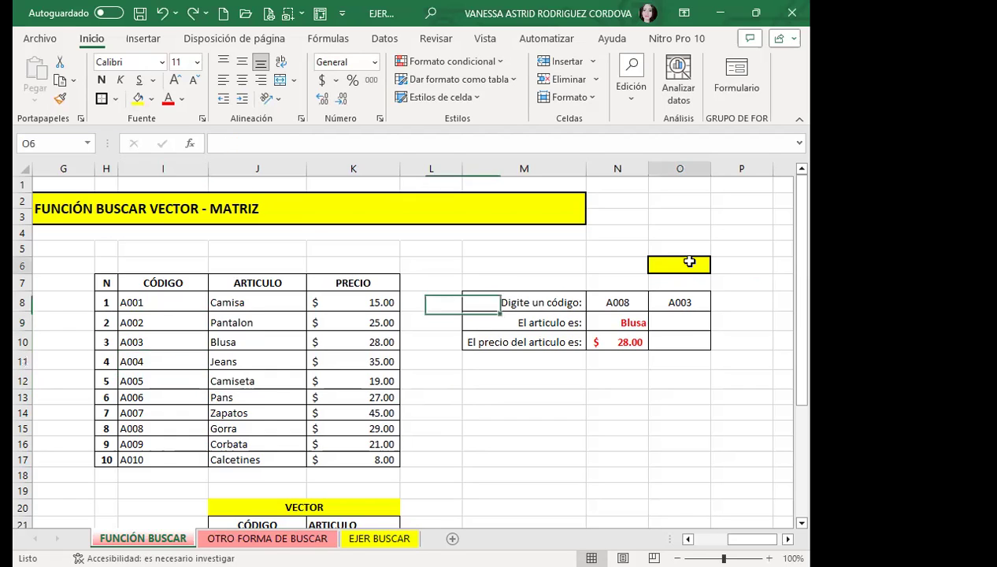
{"action": "left_click", "coordinate": [718, 267]}
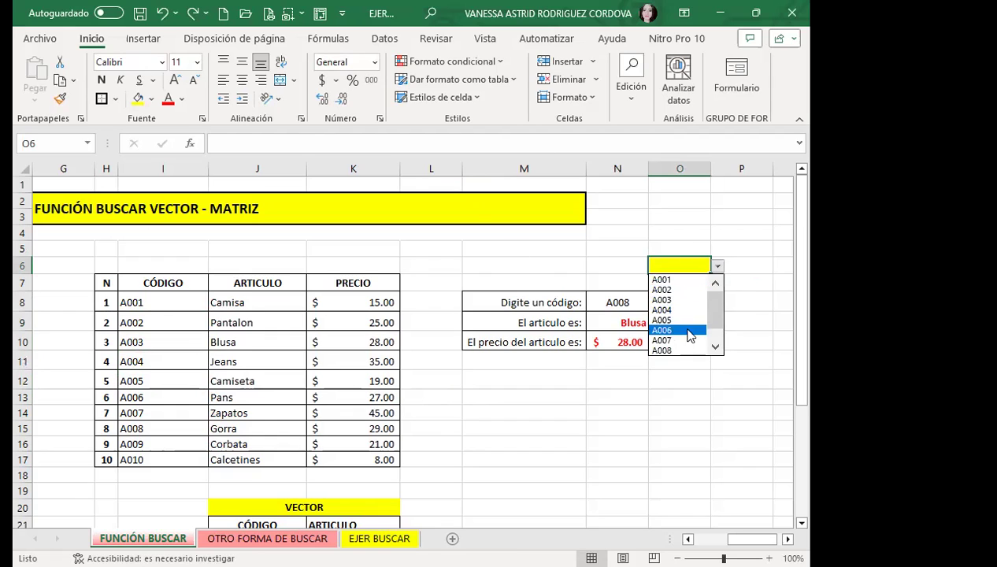
{"action": "left_click_drag", "start_coordinate": [711, 319], "coordinate": [711, 346]}
{"action": "left_click", "coordinate": [663, 350]}
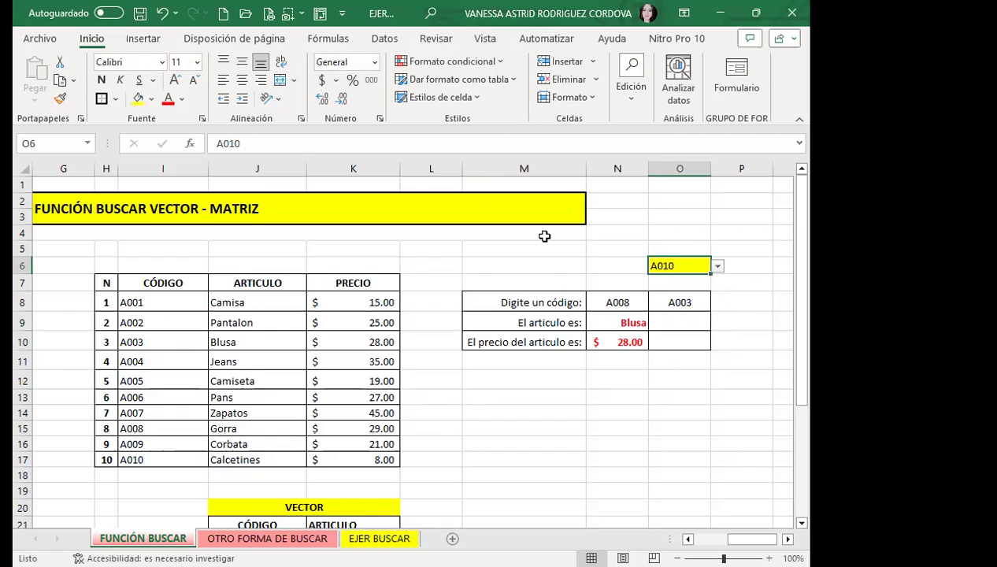
{"action": "left_click", "coordinate": [670, 298]}
{"action": "left_click", "coordinate": [718, 303]}
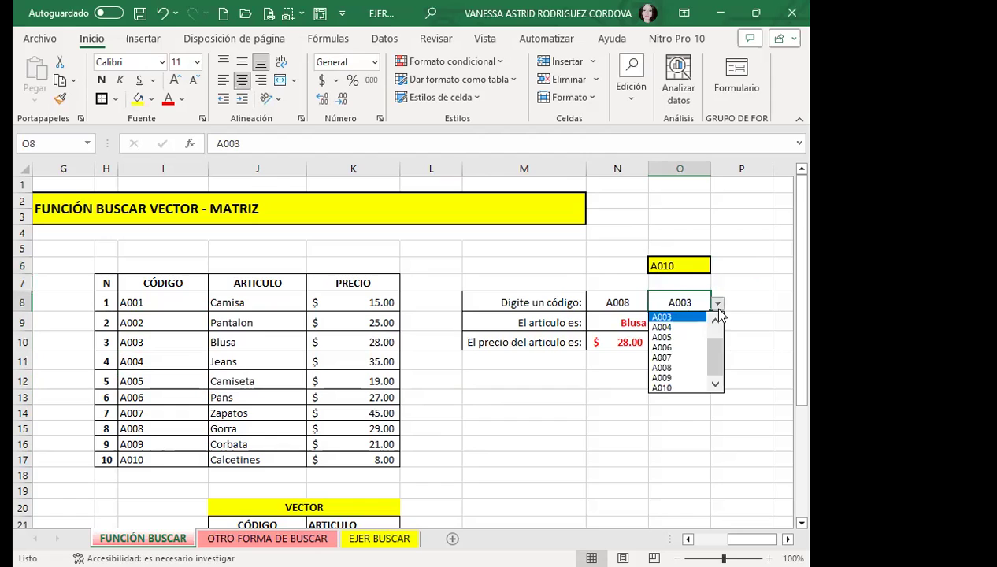
{"action": "left_click", "coordinate": [671, 337]}
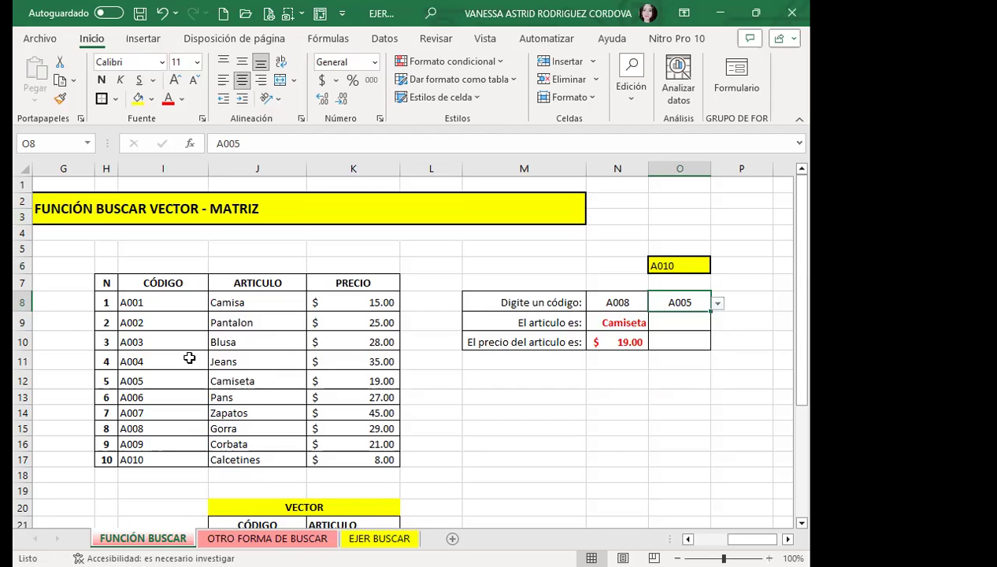
{"action": "left_click", "coordinate": [603, 321]}
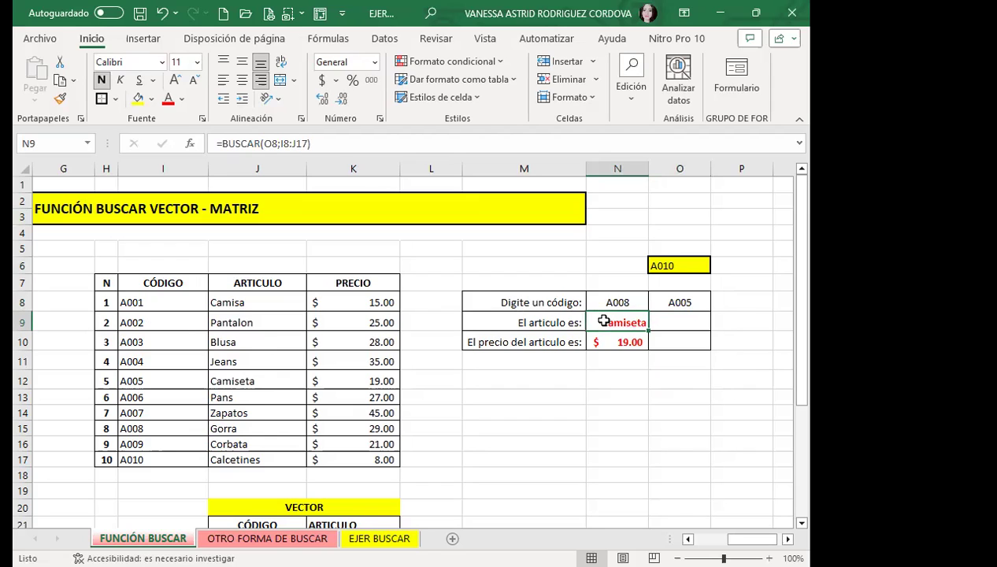
{"action": "left_click", "coordinate": [630, 296]}
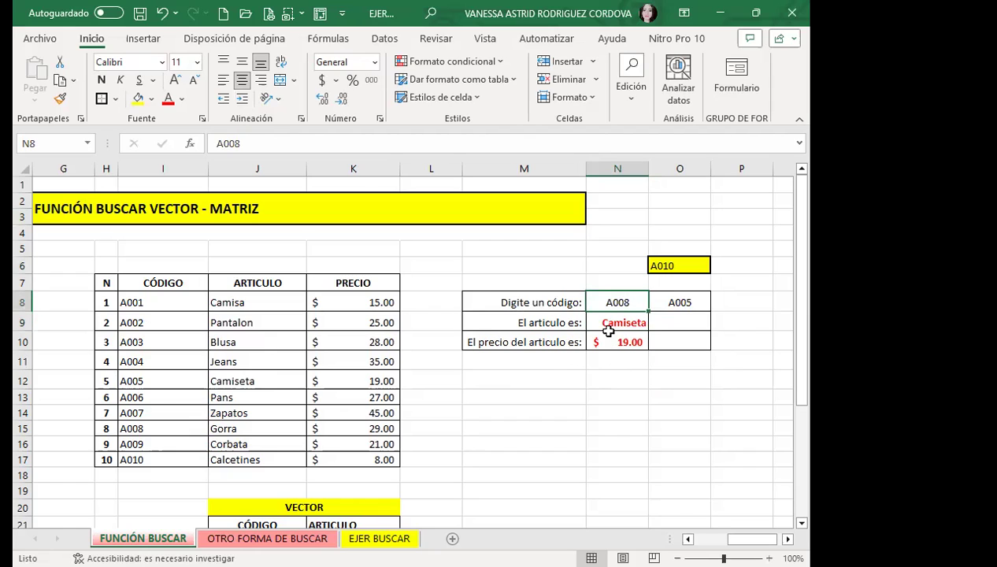
{"action": "left_click", "coordinate": [601, 323]}
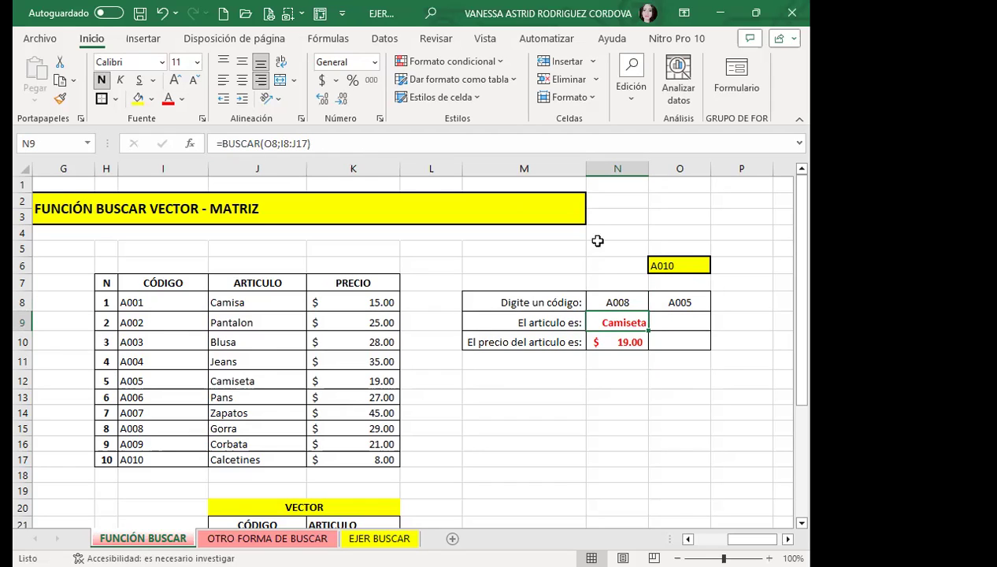
Review N9's =BUSCAR(O8;I8:J17) formula, keep it unchanged, and select O8
{"action": "left_click", "coordinate": [279, 143]}
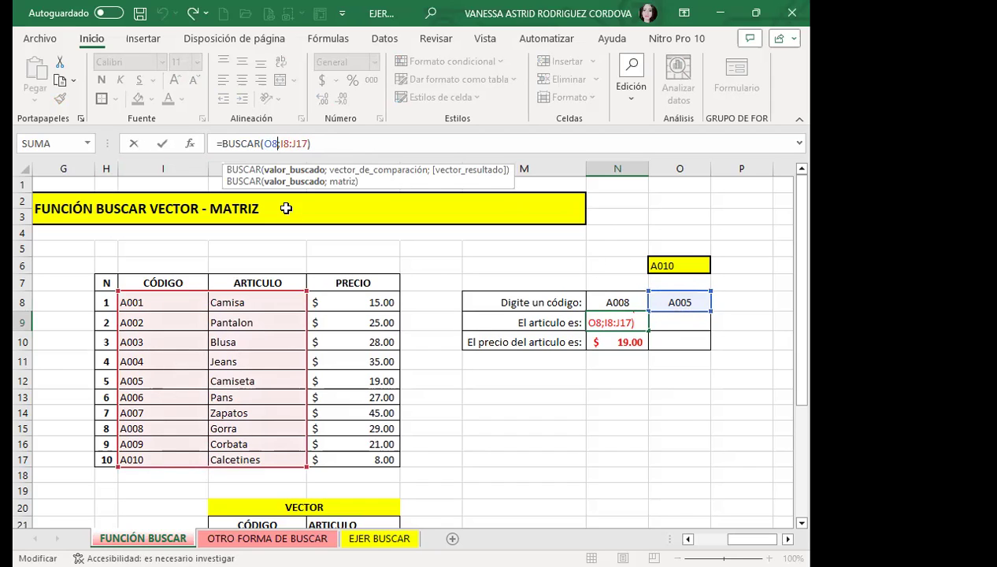
{"action": "key", "text": "Return"}
{"action": "left_click", "coordinate": [693, 304]}
Choose A007 in O8 so lookups return Zapatos and $45.00, and review N10's formula
{"action": "left_click", "coordinate": [718, 304]}
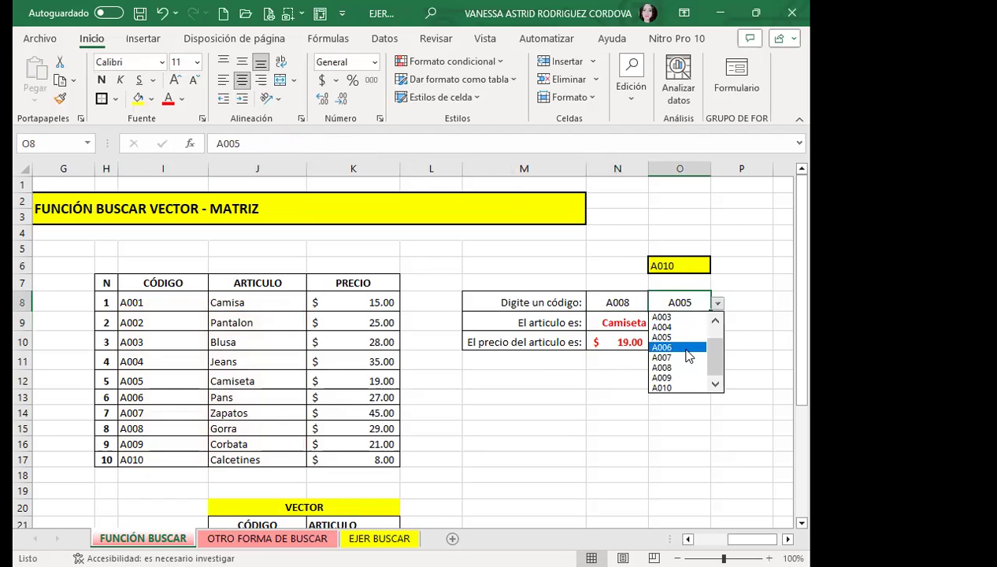
{"action": "left_click", "coordinate": [673, 358]}
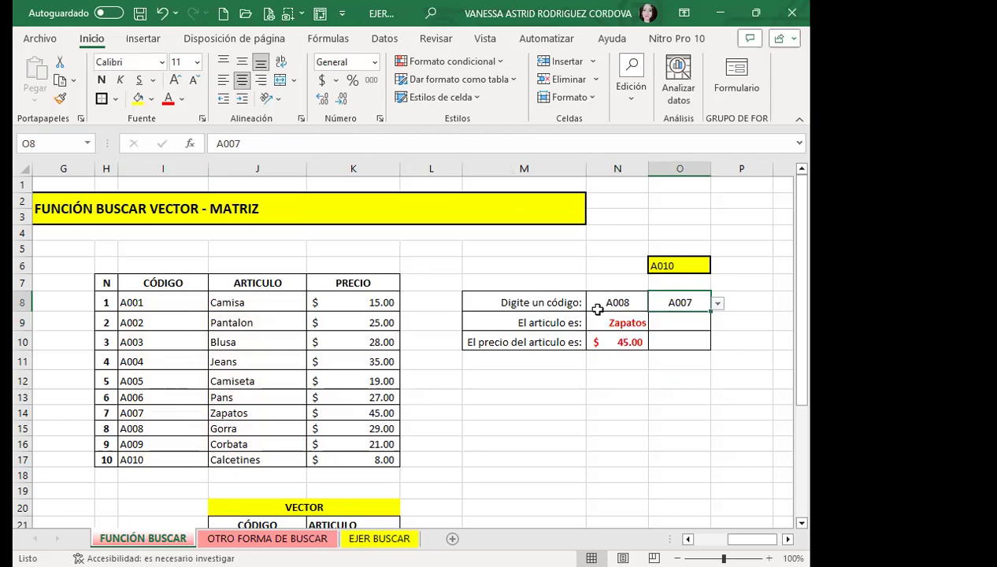
{"action": "left_click", "coordinate": [606, 342]}
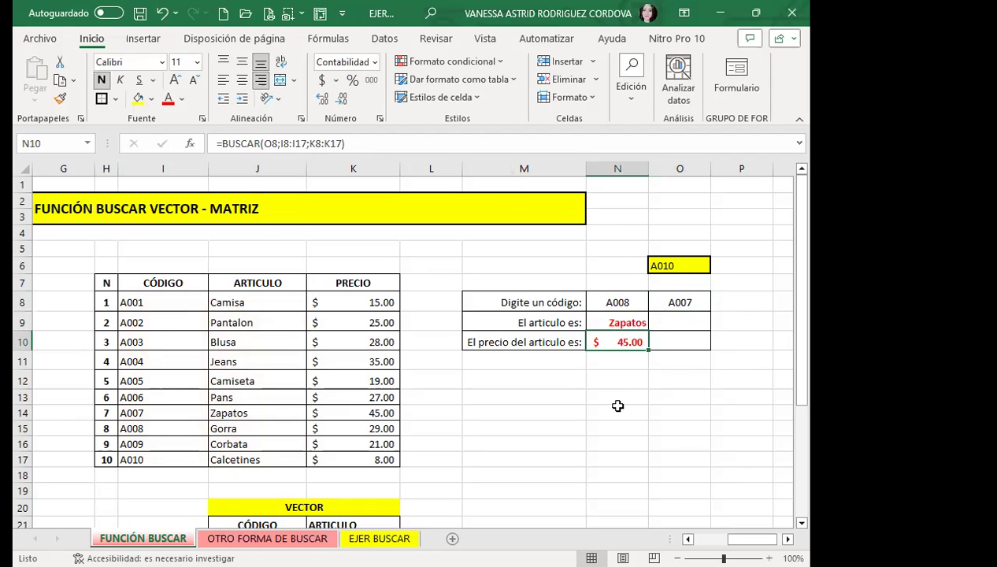
{"action": "left_click", "coordinate": [273, 143]}
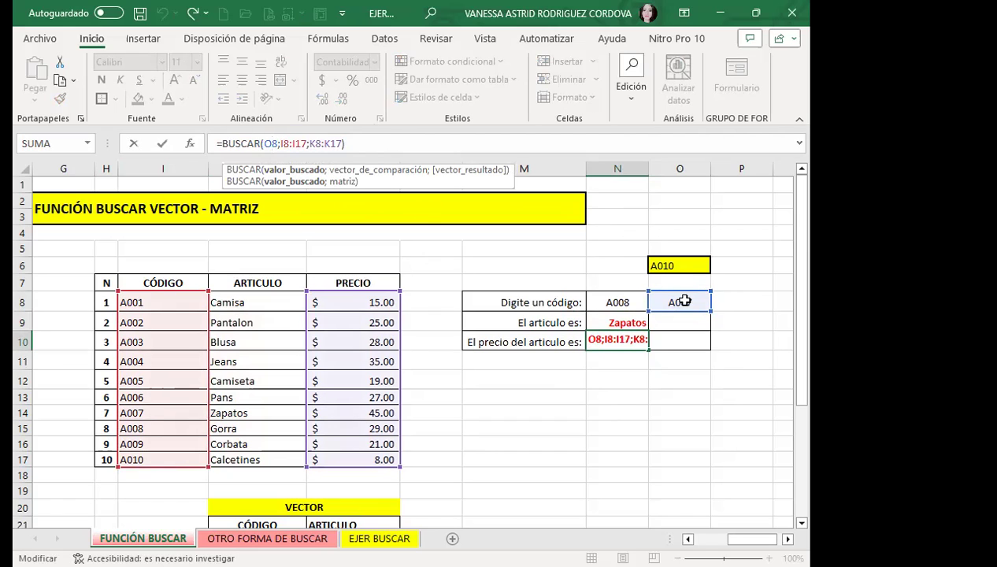
{"action": "key", "text": "Return"}
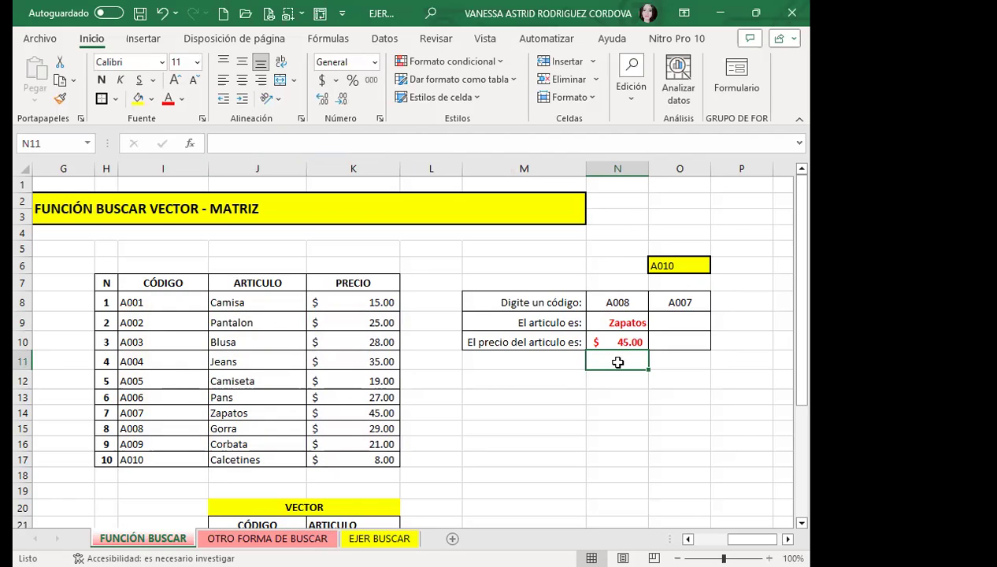
Scroll down to the VECTOR table in J20:K31 and select the first ARTICULO cell, K22
{"action": "scroll", "coordinate": [445, 358], "scroll_direction": "down", "scroll_amount": 2}
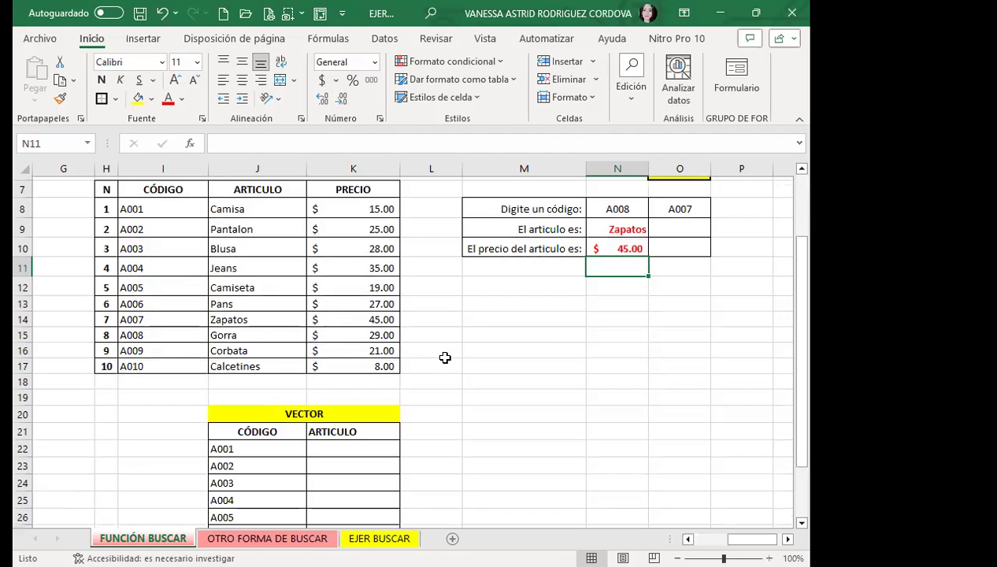
{"action": "scroll", "coordinate": [471, 356], "scroll_direction": "down", "scroll_amount": 2}
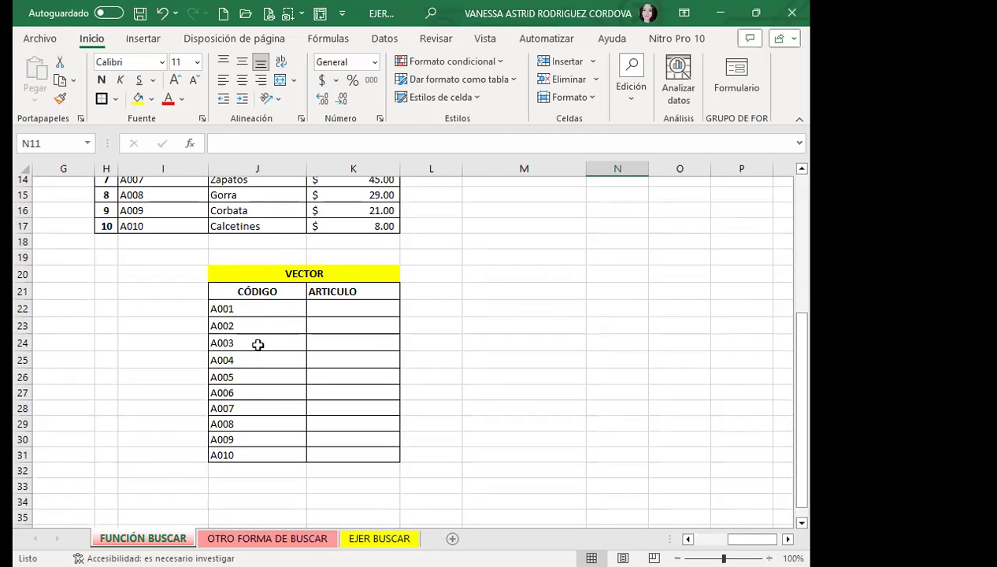
{"action": "left_click", "coordinate": [342, 310]}
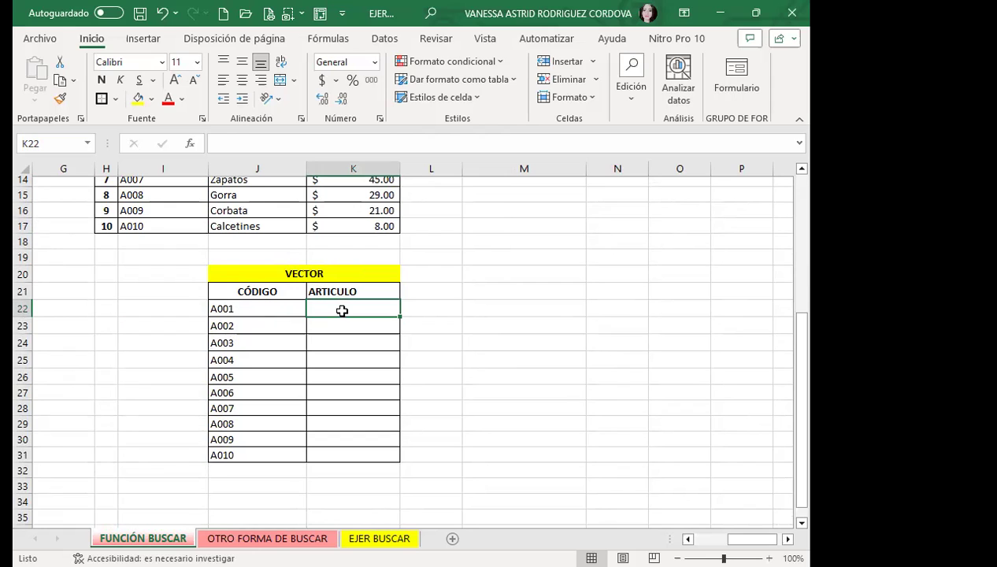
{"action": "left_click", "coordinate": [315, 268]}
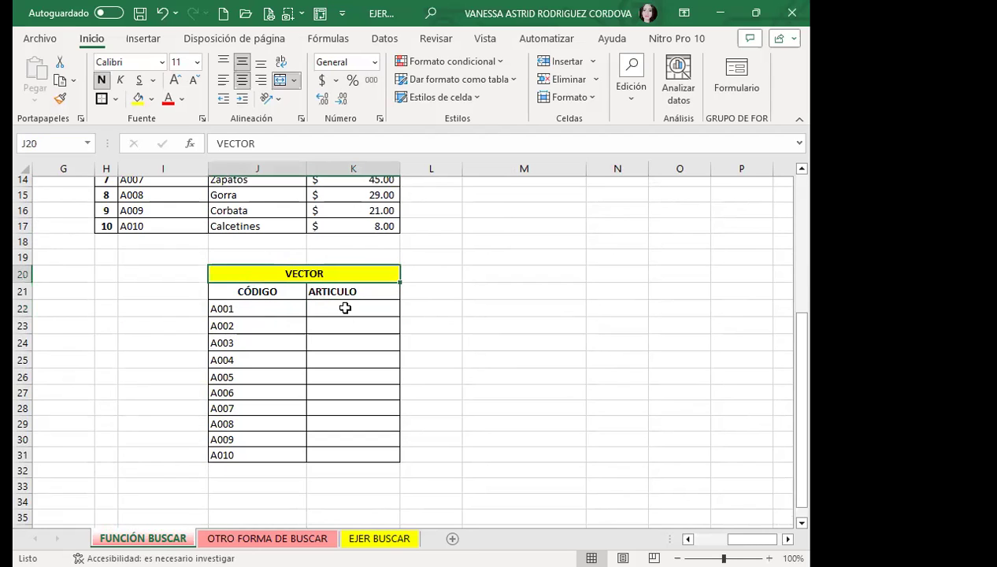
{"action": "left_click", "coordinate": [345, 308]}
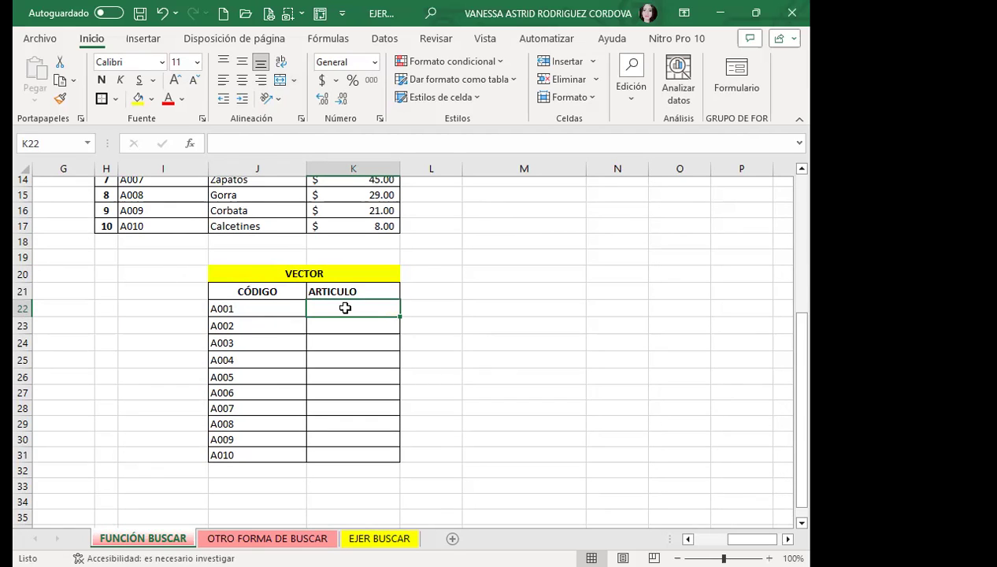
Start a BUSCAR formula in K22 using code A001 in J22 as the lookup value
{"action": "type", "text": "="}
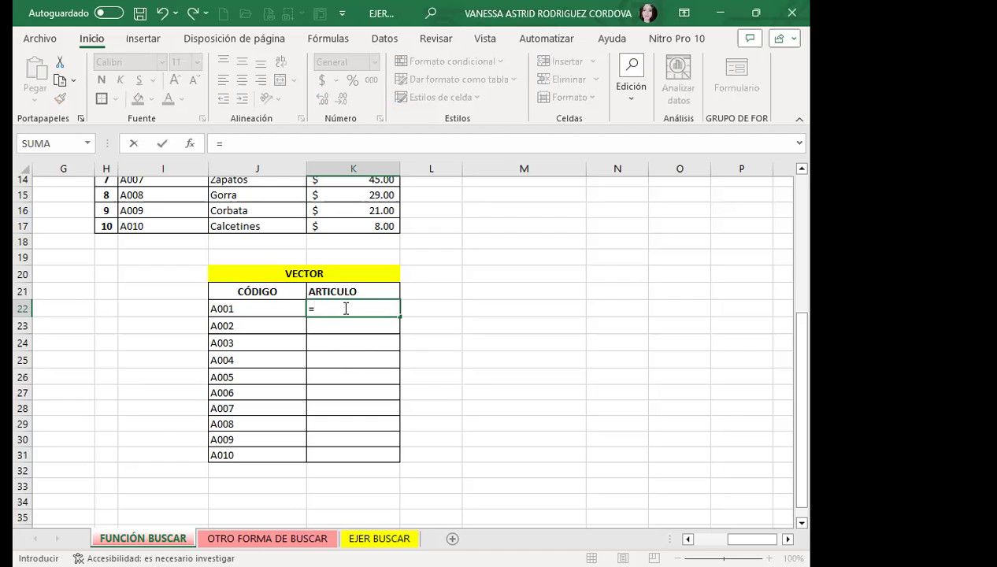
{"action": "type", "text": "BUS"}
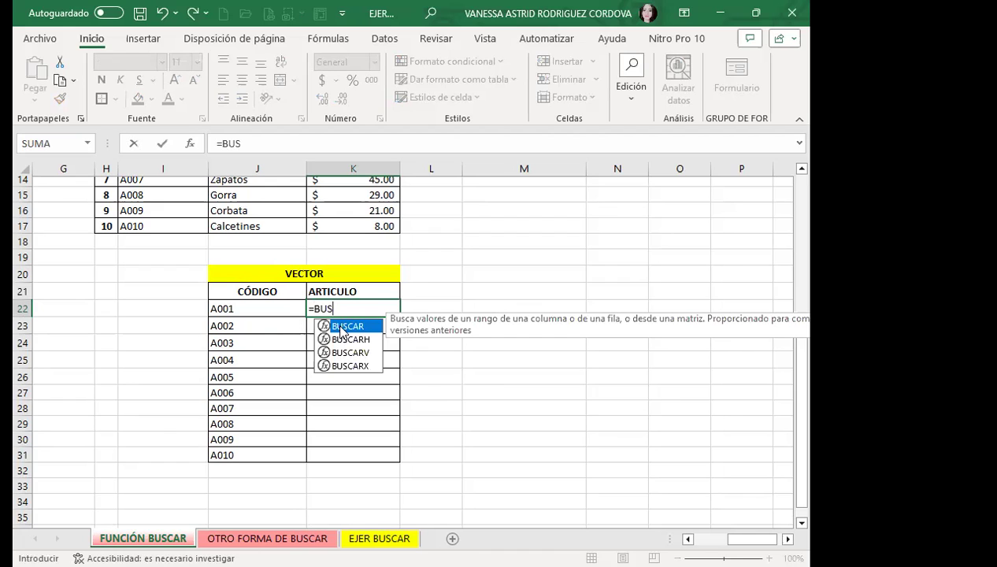
{"action": "key", "text": "Tab"}
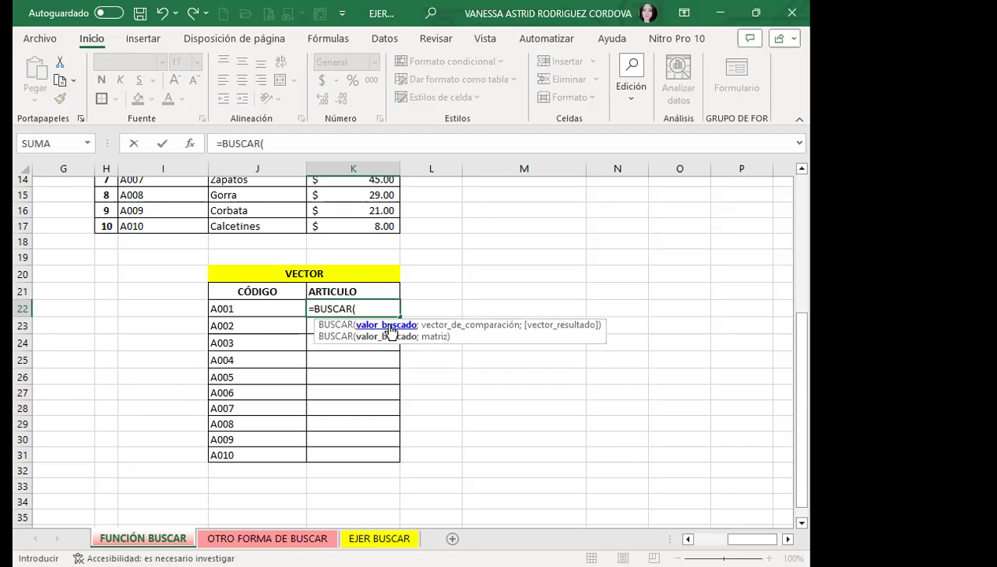
{"action": "left_click", "coordinate": [262, 308]}
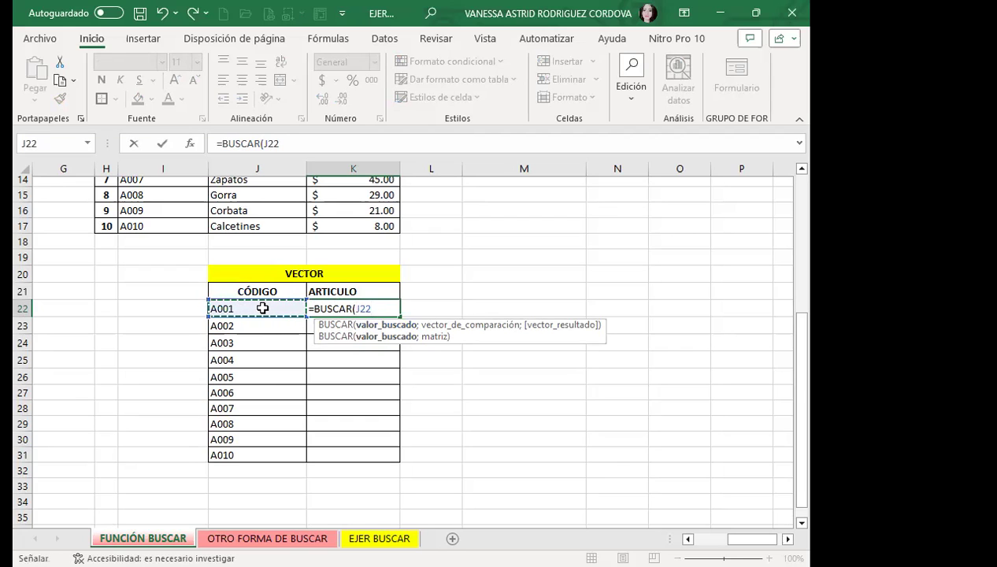
{"action": "type", "text": ";"}
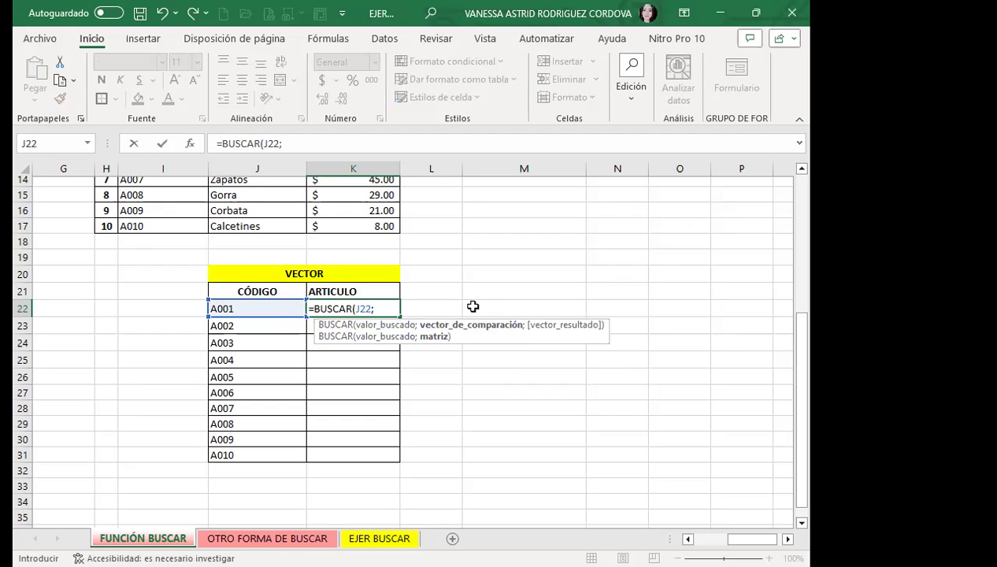
{"action": "scroll", "coordinate": [473, 305], "scroll_direction": "up", "scroll_amount": 2}
{"action": "scroll", "coordinate": [463, 370], "scroll_direction": "up", "scroll_amount": 2}
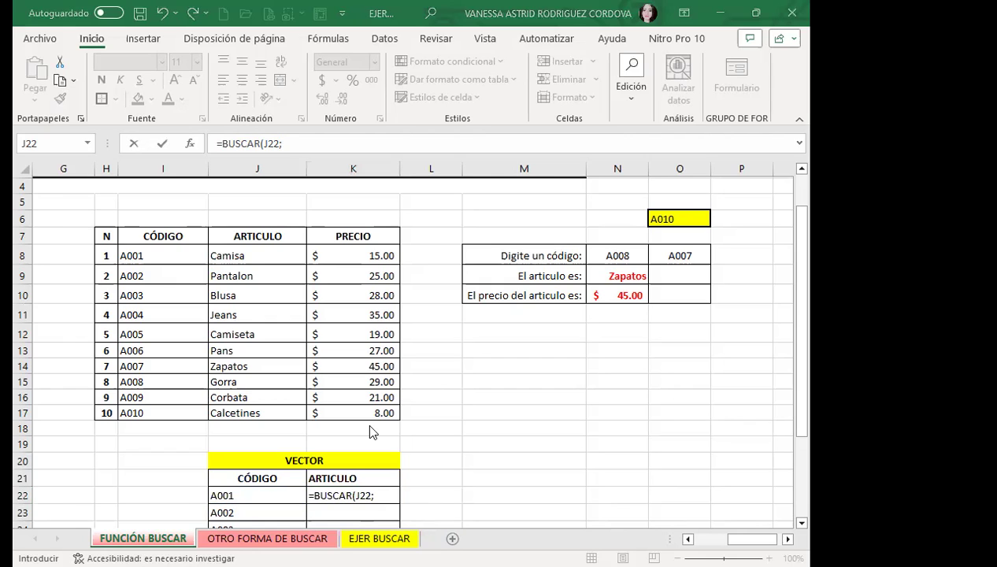
Complete it with comparison range I8:I17 and result range J8:J17, returning Camisa
{"action": "left_click", "coordinate": [378, 497]}
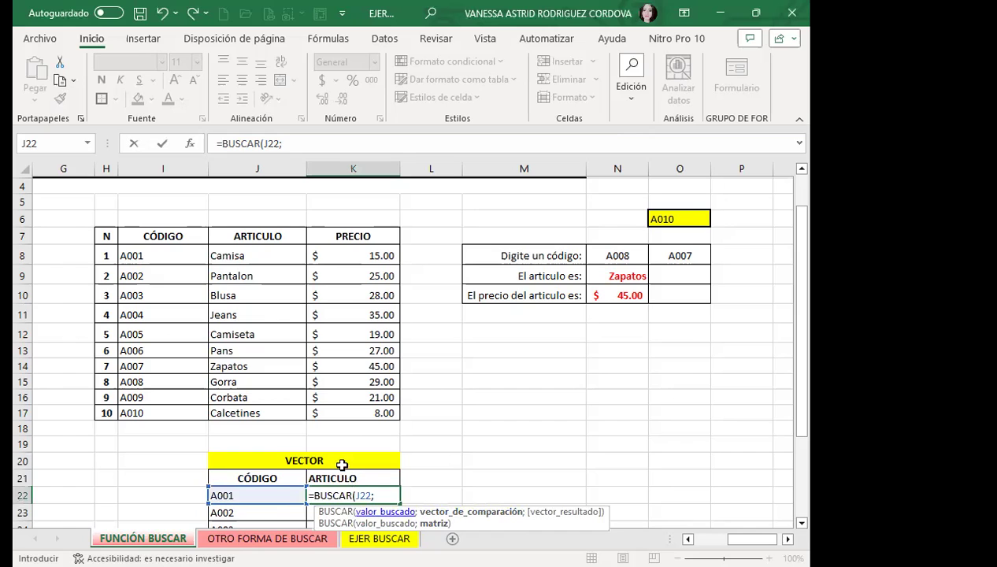
{"action": "left_click", "coordinate": [147, 256]}
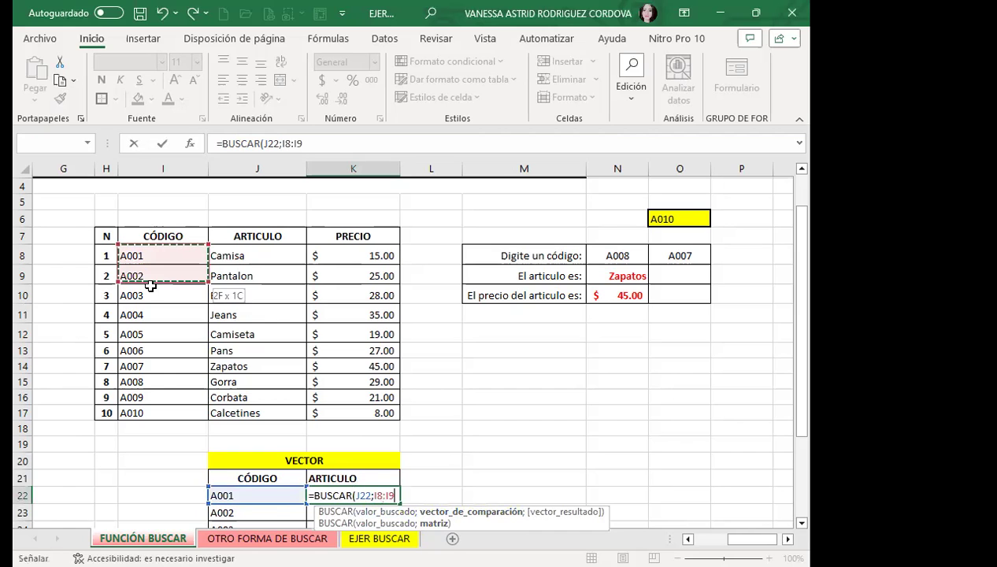
{"action": "left_click_drag", "start_coordinate": [150, 288], "coordinate": [157, 413]}
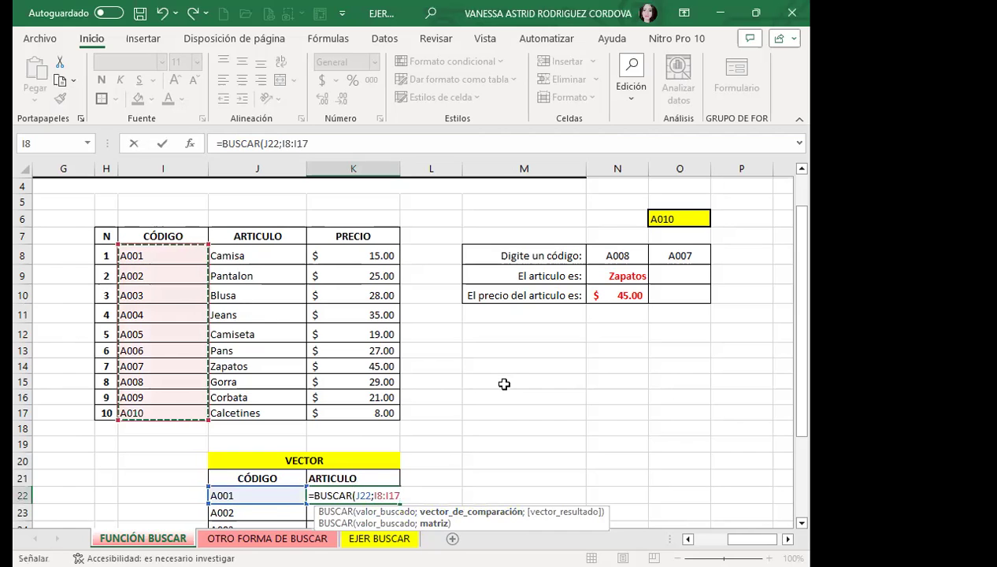
{"action": "type", "text": ";"}
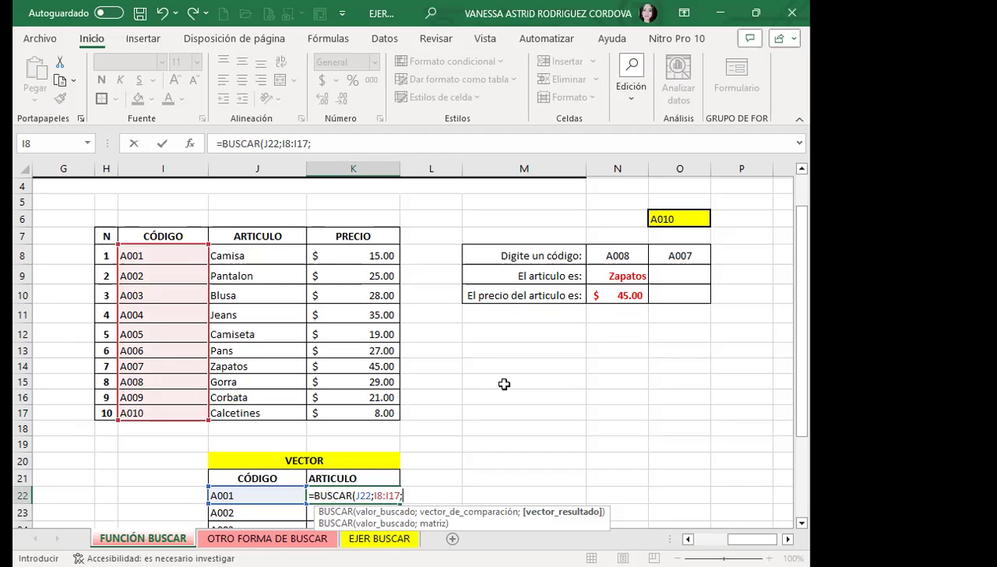
{"action": "left_click", "coordinate": [253, 257]}
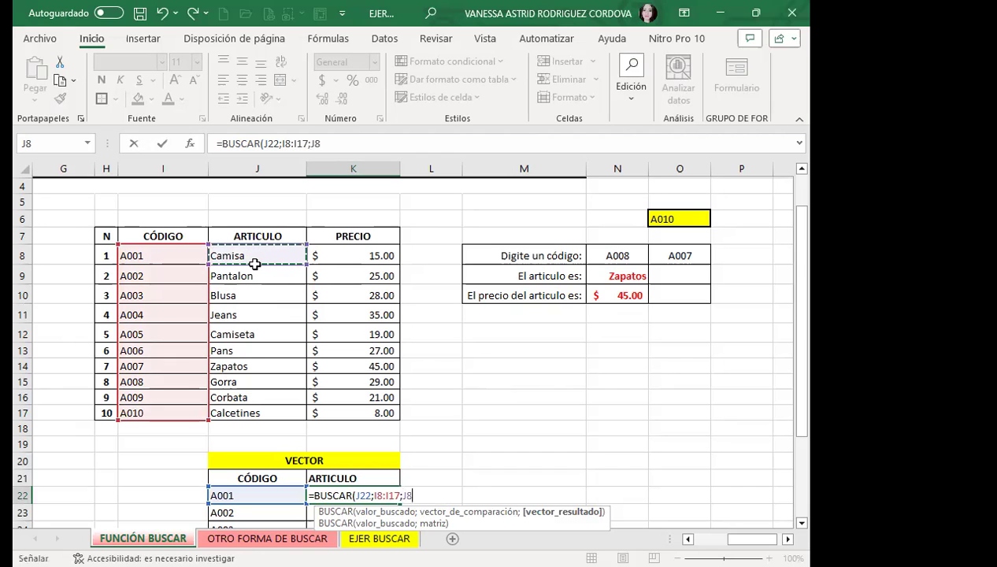
{"action": "left_click", "coordinate": [260, 414], "text": "shift"}
{"action": "type", "text": ")"}
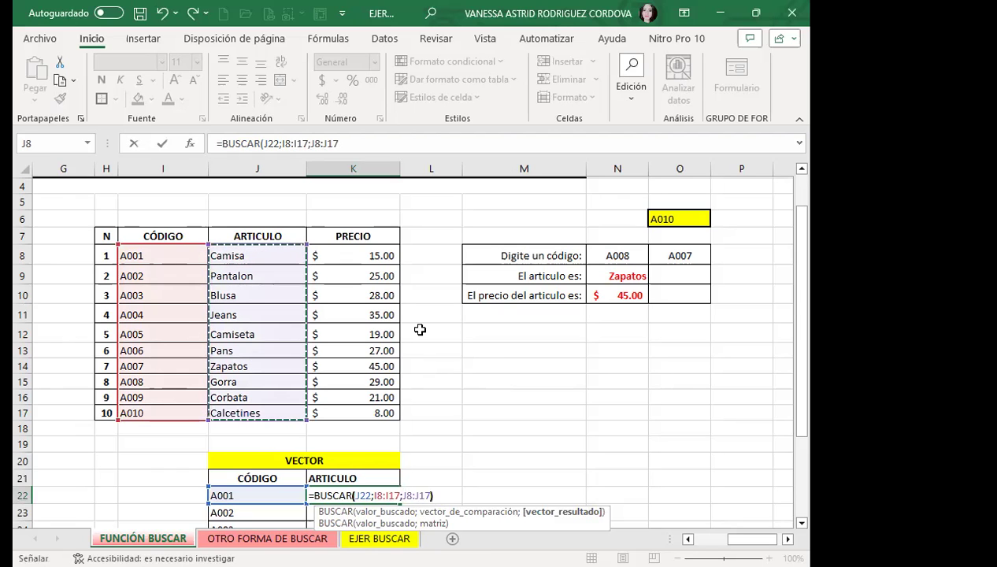
{"action": "key", "text": "Return"}
{"action": "scroll", "coordinate": [374, 434], "scroll_direction": "down", "scroll_amount": 1}
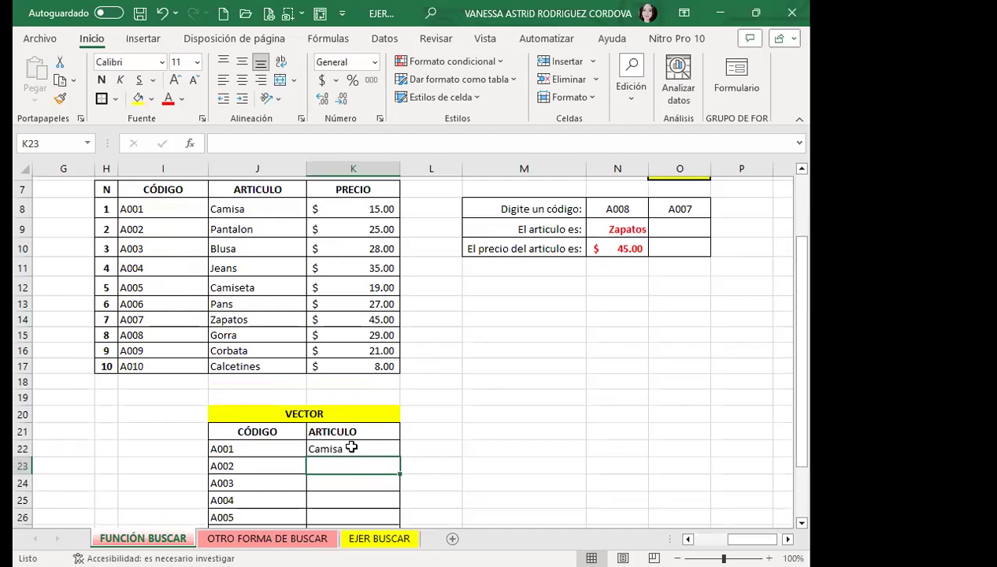
Copy the K22 lookup formula down the ARTICULO column through K31
{"action": "left_click", "coordinate": [350, 445]}
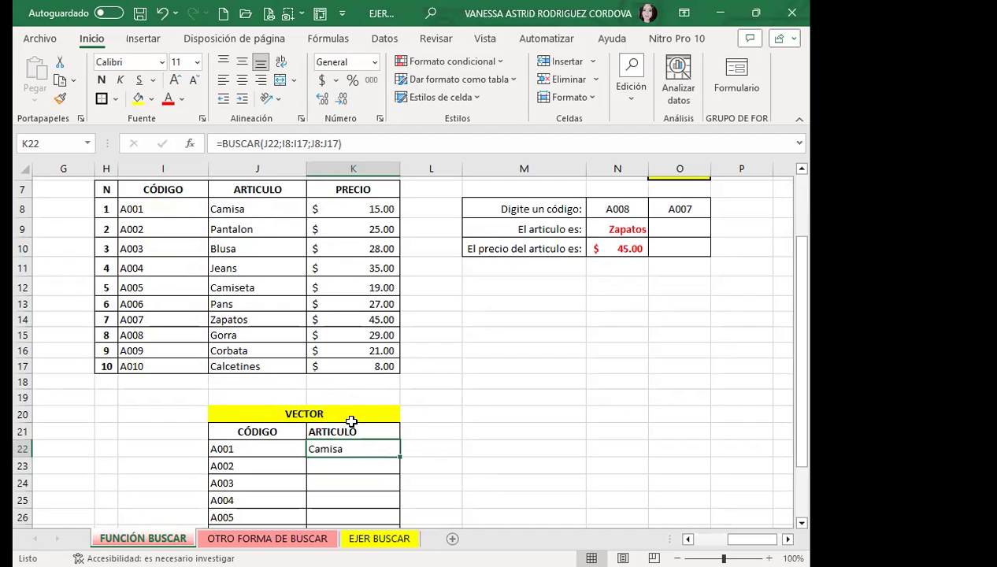
{"action": "scroll", "coordinate": [342, 411], "scroll_direction": "down", "scroll_amount": 2}
{"action": "left_click_drag", "start_coordinate": [400, 363], "coordinate": [403, 477]}
{"action": "scroll", "coordinate": [403, 477], "scroll_direction": "down", "scroll_amount": 2}
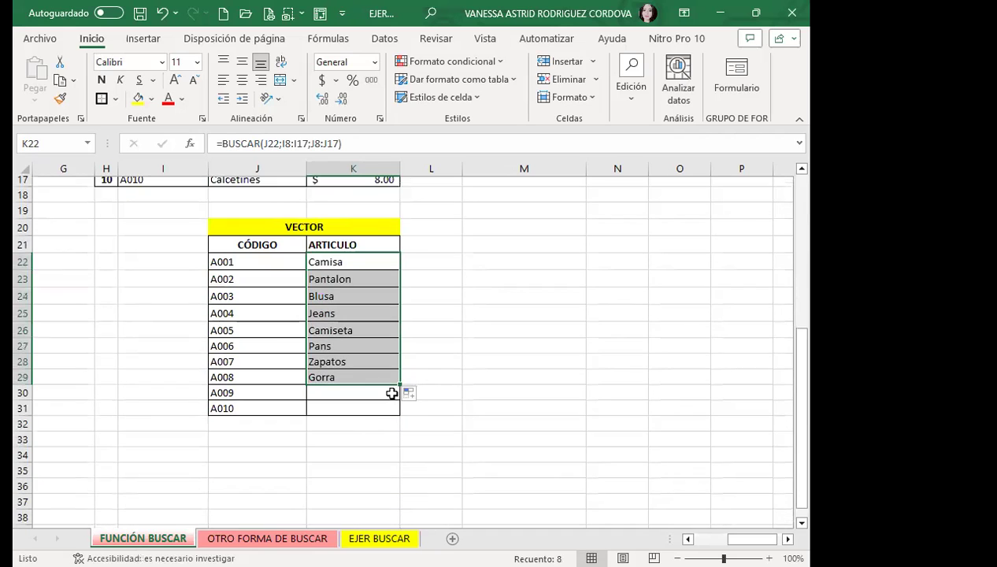
{"action": "left_click_drag", "start_coordinate": [400, 384], "coordinate": [400, 412]}
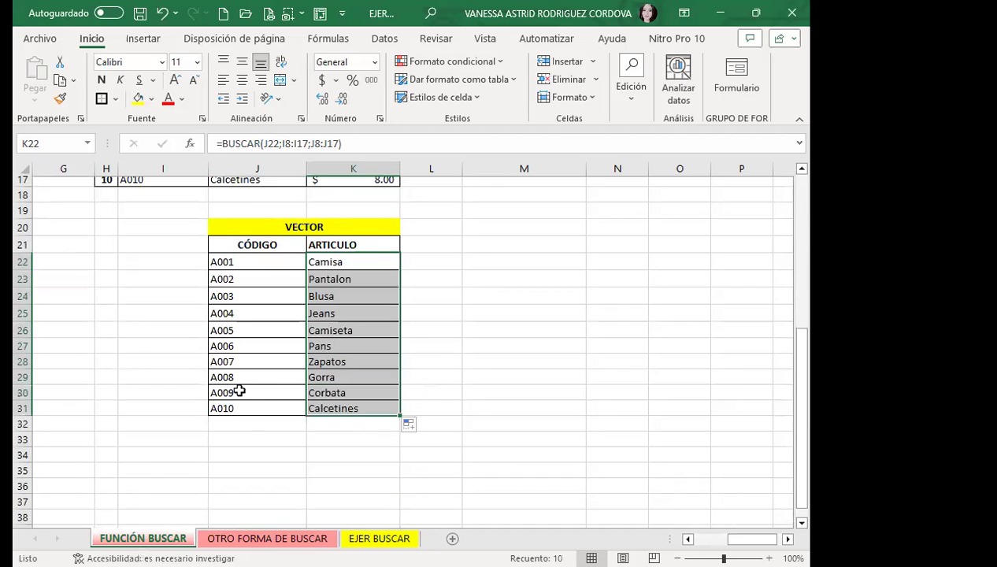
{"action": "scroll", "coordinate": [367, 376], "scroll_direction": "up", "scroll_amount": 1}
{"action": "scroll", "coordinate": [367, 375], "scroll_direction": "up", "scroll_amount": 2}
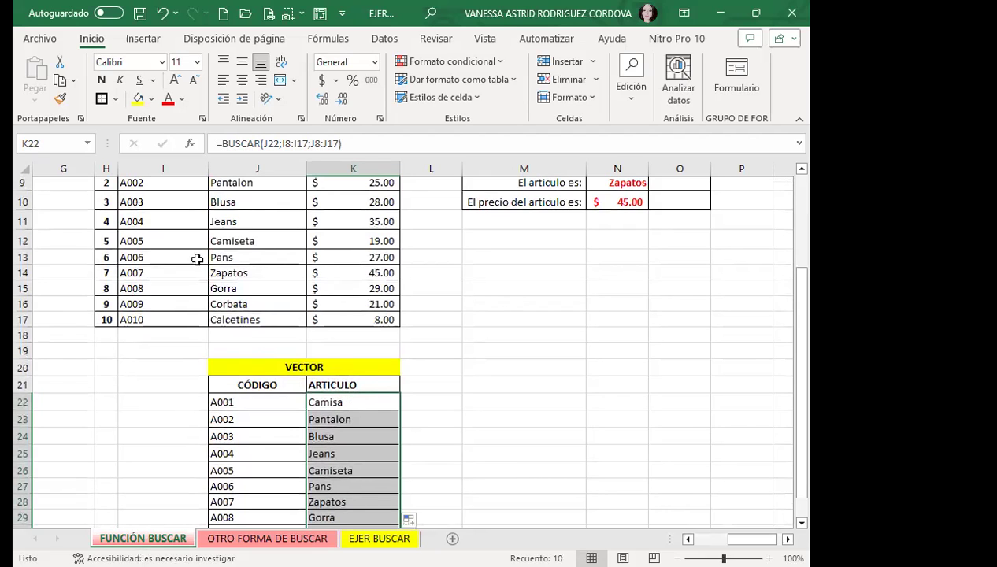
{"action": "scroll", "coordinate": [187, 243], "scroll_direction": "up", "scroll_amount": 1}
{"action": "scroll", "coordinate": [188, 242], "scroll_direction": "up", "scroll_amount": 1}
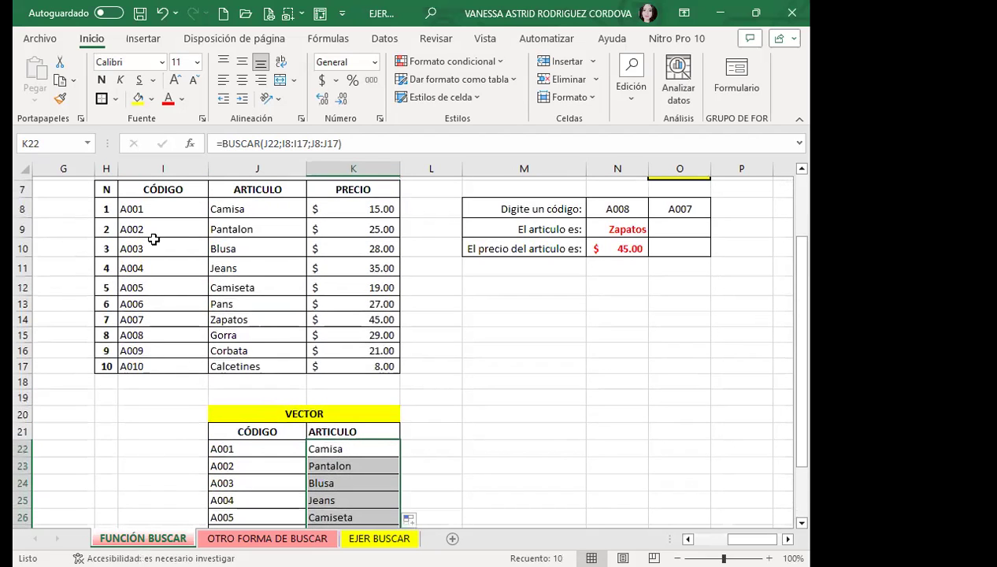
Check the filled formulas returning Pantalon, Blusa, Zapatos and Calcetines, and the one in K22
{"action": "left_click", "coordinate": [359, 466]}
{"action": "left_click", "coordinate": [350, 483]}
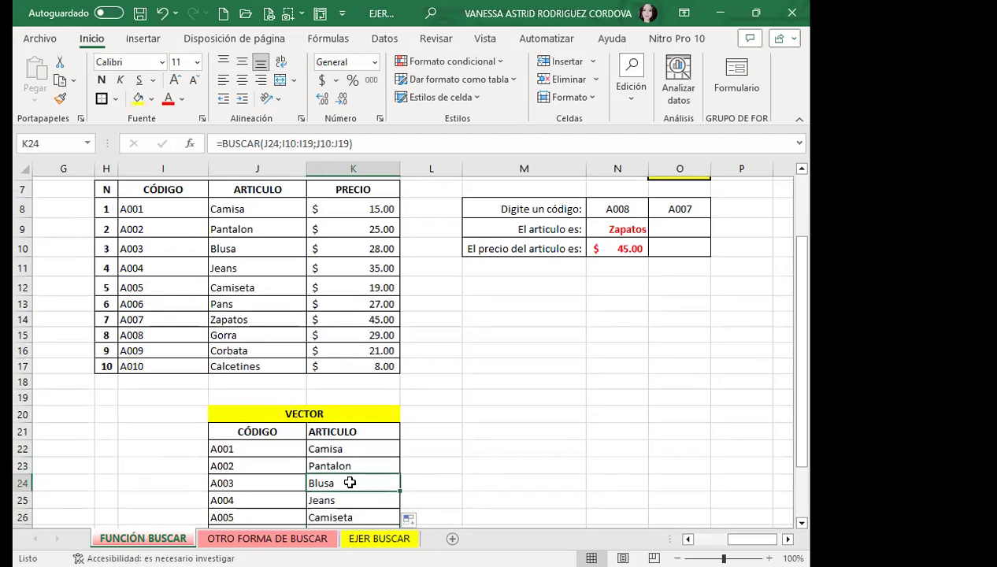
{"action": "scroll", "coordinate": [350, 473], "scroll_direction": "down", "scroll_amount": 2}
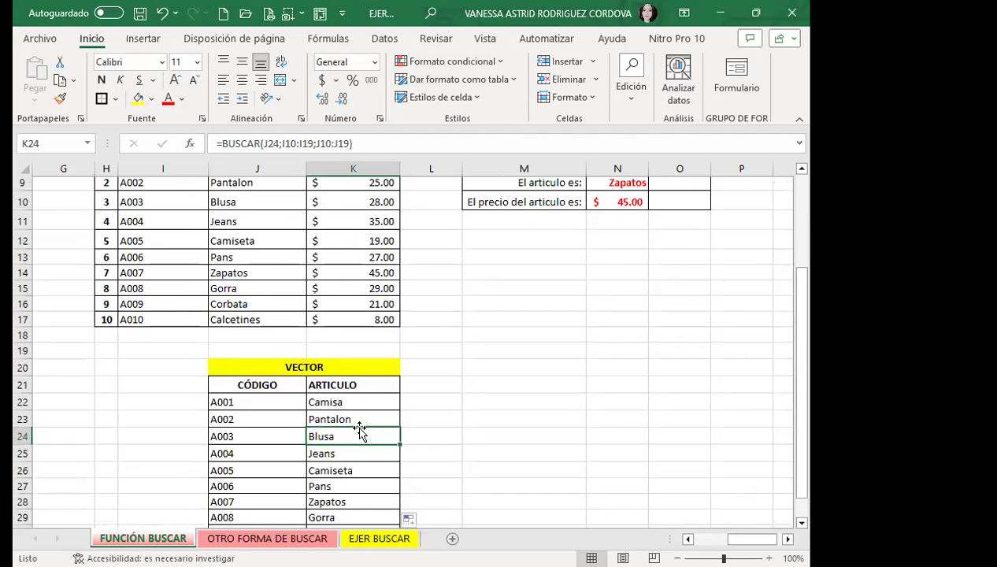
{"action": "scroll", "coordinate": [367, 439], "scroll_direction": "down", "scroll_amount": 2}
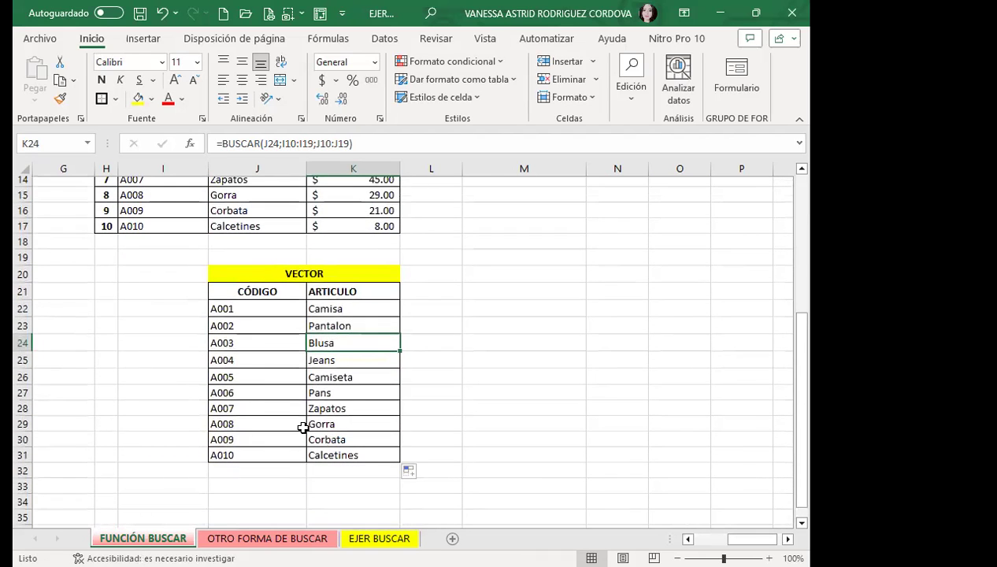
{"action": "left_click", "coordinate": [356, 410]}
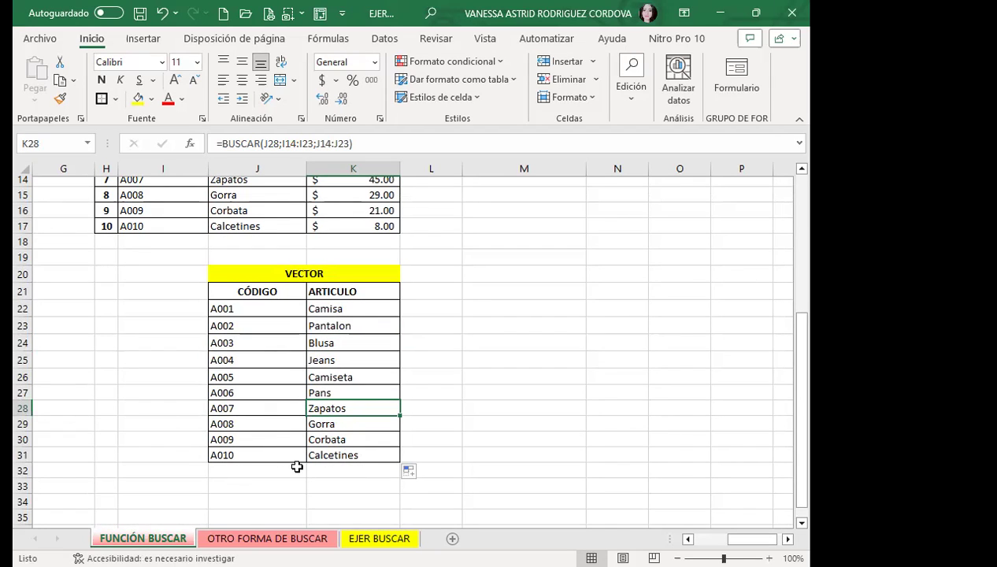
{"action": "left_click", "coordinate": [356, 456]}
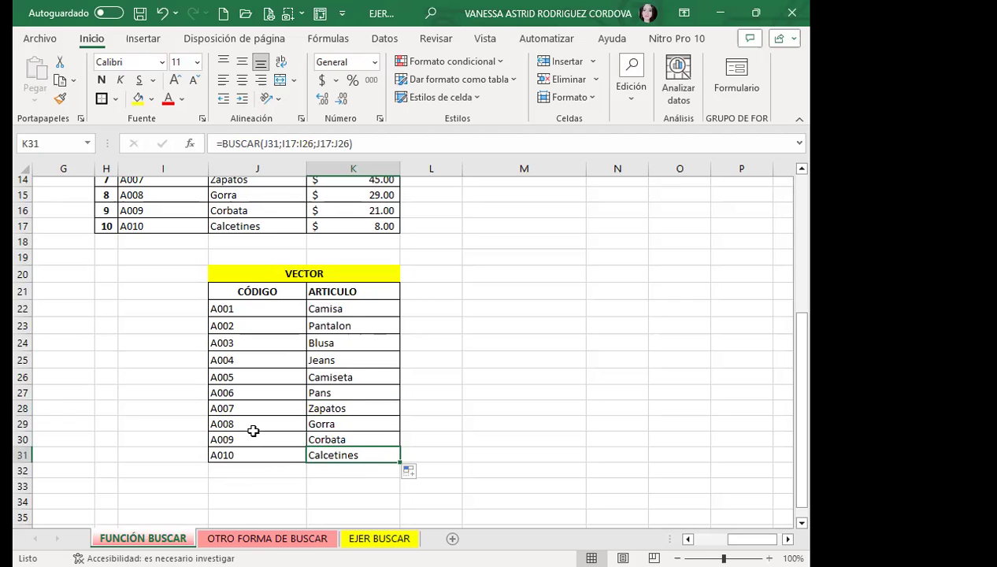
{"action": "scroll", "coordinate": [278, 401], "scroll_direction": "up", "scroll_amount": 1}
{"action": "left_click", "coordinate": [347, 356]}
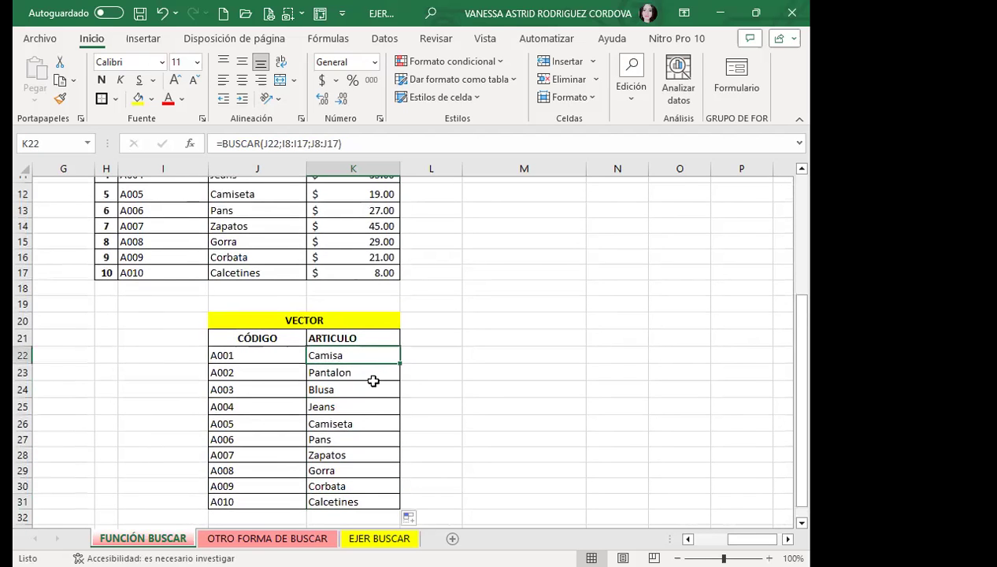
{"action": "scroll", "coordinate": [369, 405], "scroll_direction": "down", "scroll_amount": 2}
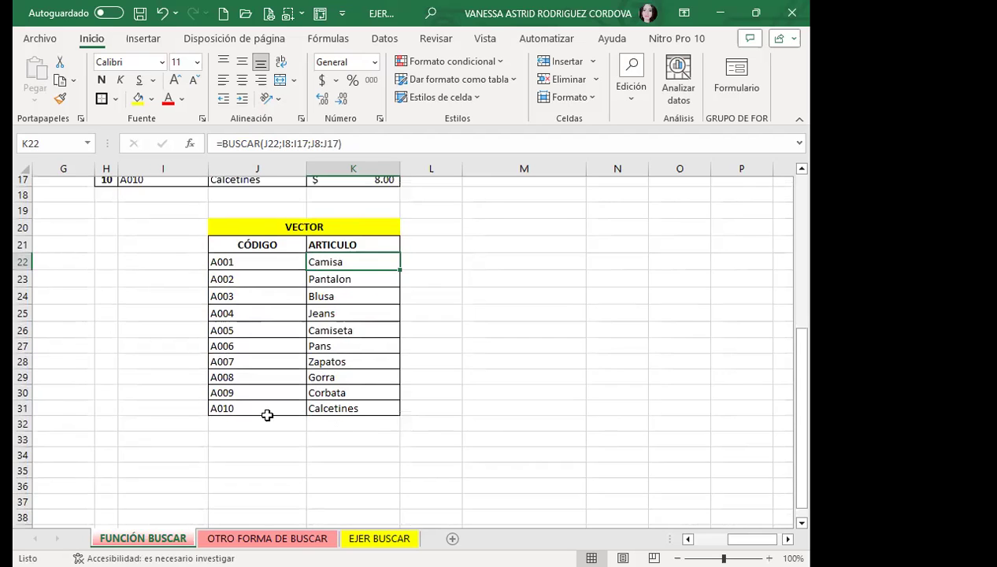
{"action": "scroll", "coordinate": [265, 414], "scroll_direction": "up", "scroll_amount": 1}
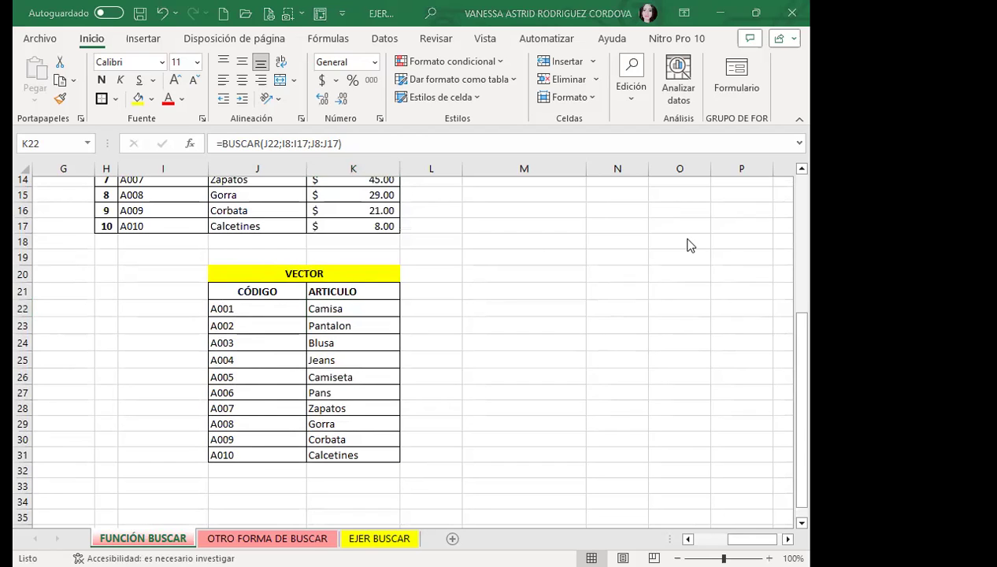
Replace the codes in J24 and J25 with A010 and A009
{"action": "left_click", "coordinate": [236, 313]}
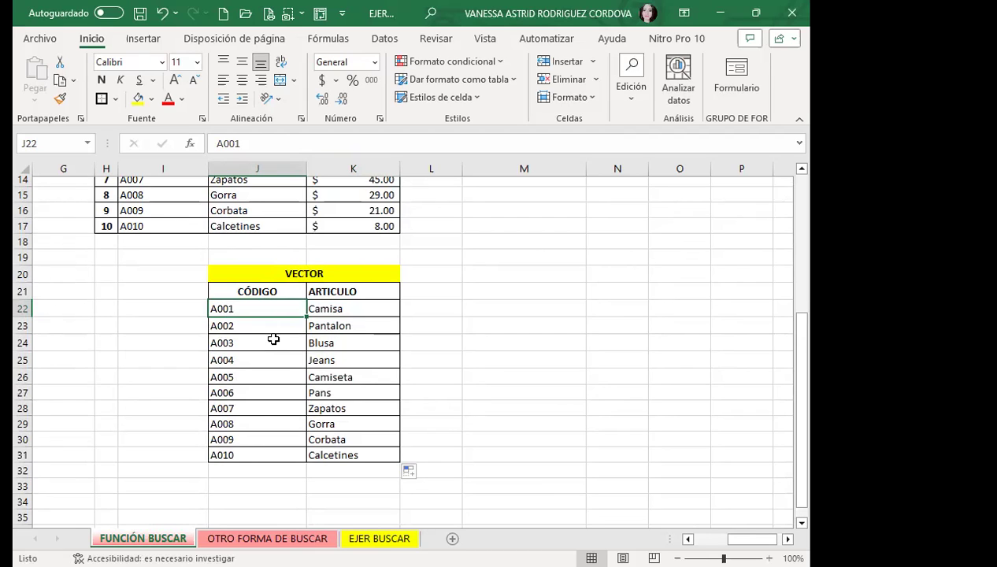
{"action": "left_click", "coordinate": [258, 341]}
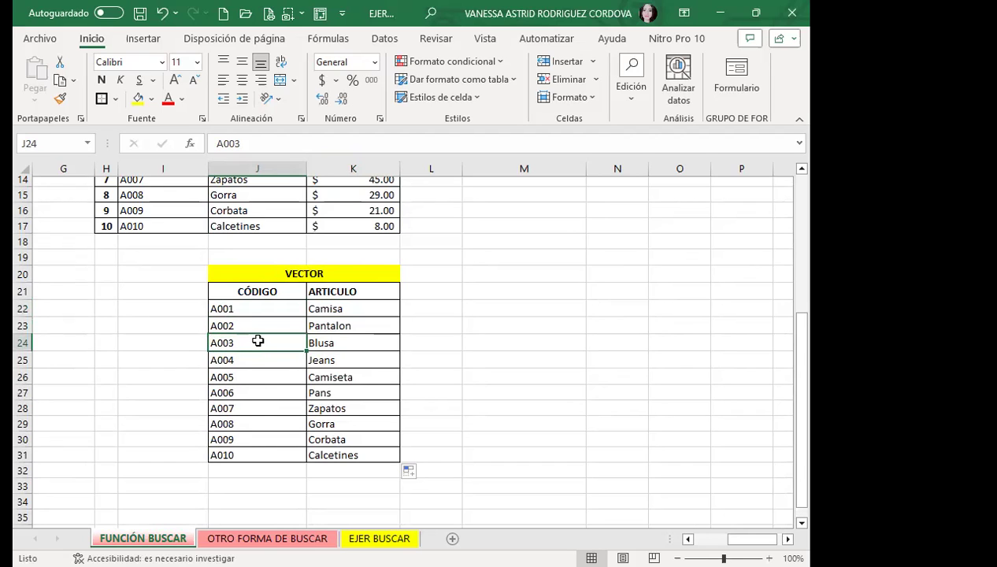
{"action": "type", "text": "A010"}
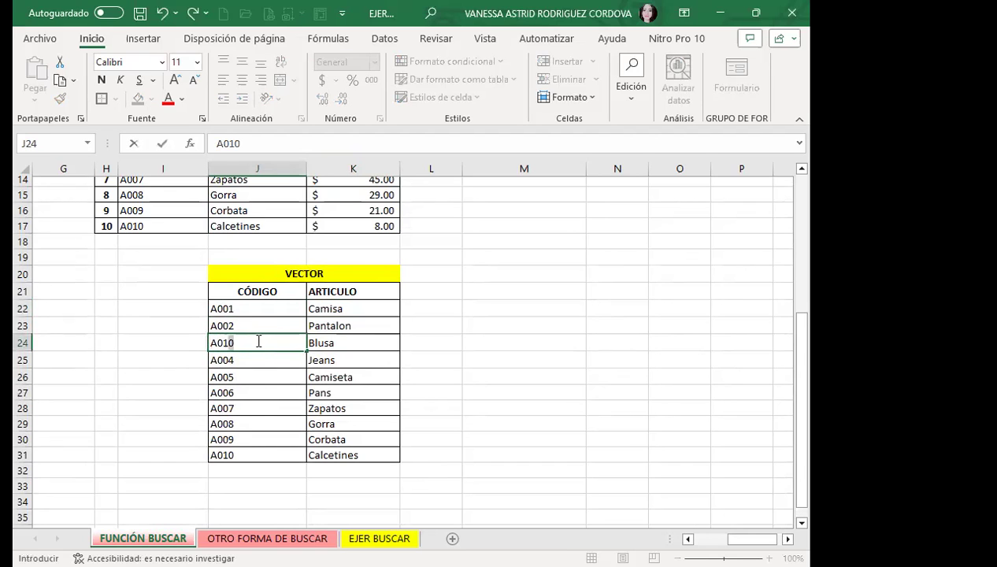
{"action": "key", "text": "Return"}
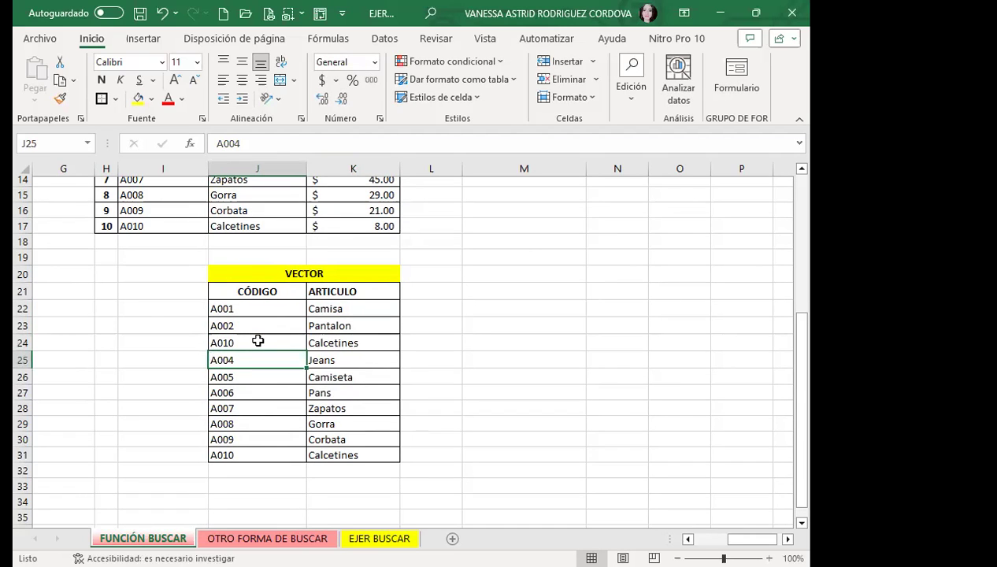
{"action": "type", "text": "A009"}
{"action": "key", "text": "Return"}
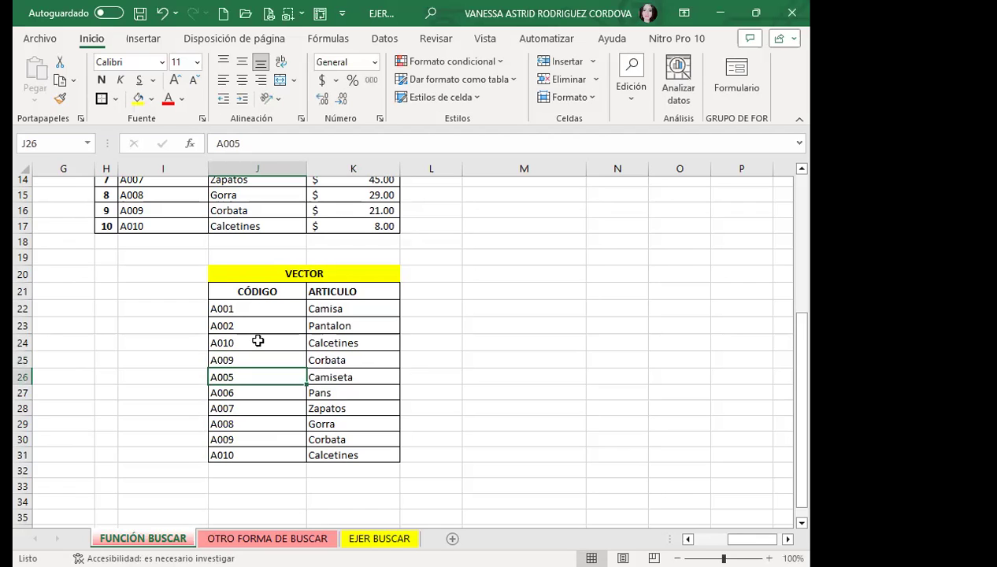
Change J31 to A001 and J30 to A002, leaving #N/D in their lookups
{"action": "left_click", "coordinate": [242, 457]}
{"action": "type", "text": "A001"}
{"action": "key", "text": "Return"}
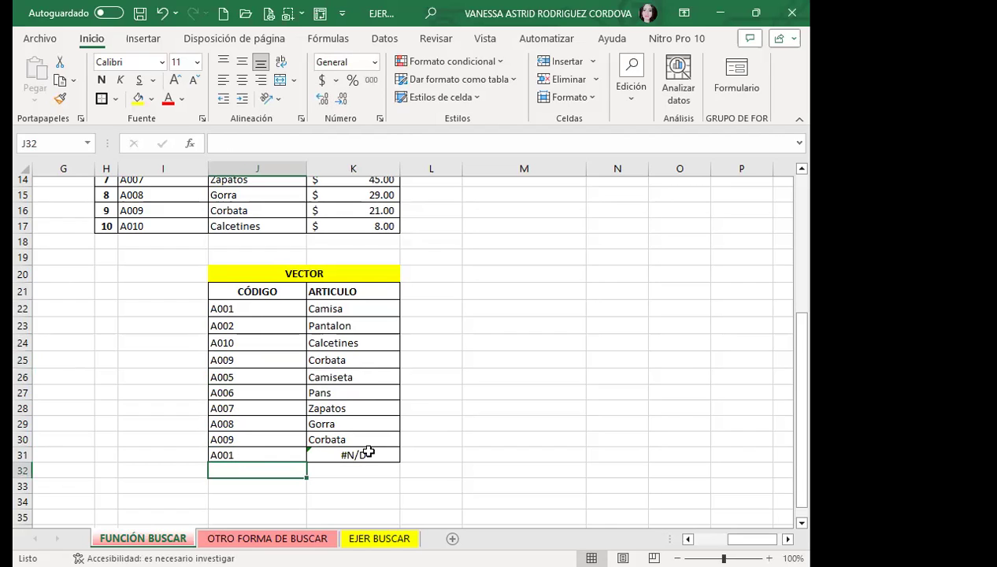
{"action": "left_click", "coordinate": [265, 435]}
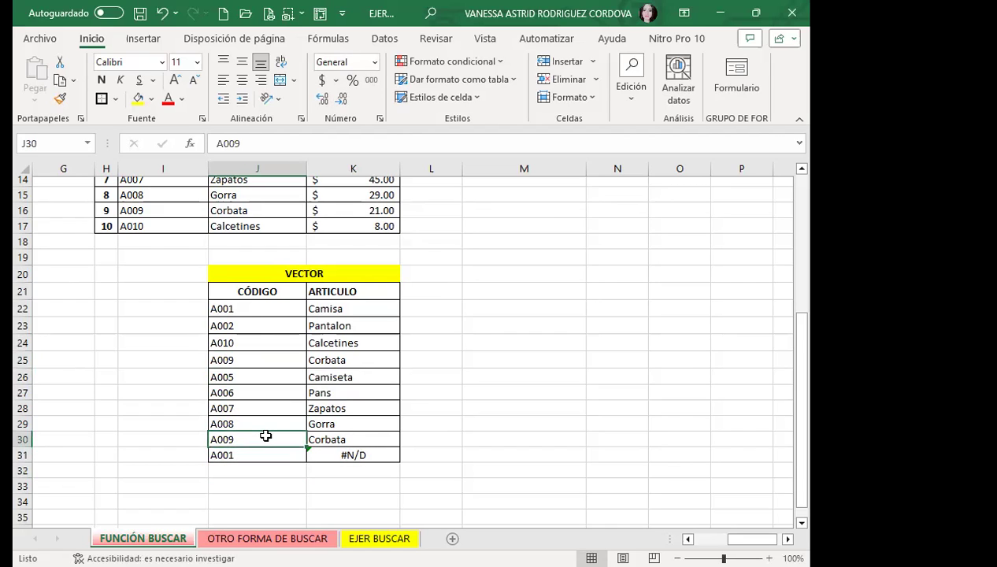
{"action": "type", "text": "A"}
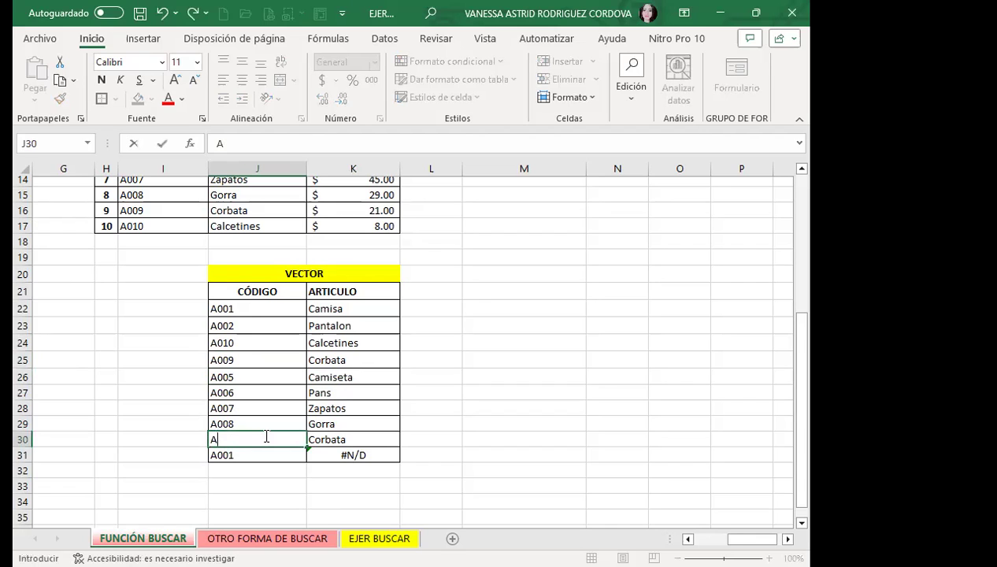
{"action": "type", "text": "002"}
{"action": "key", "text": "Return"}
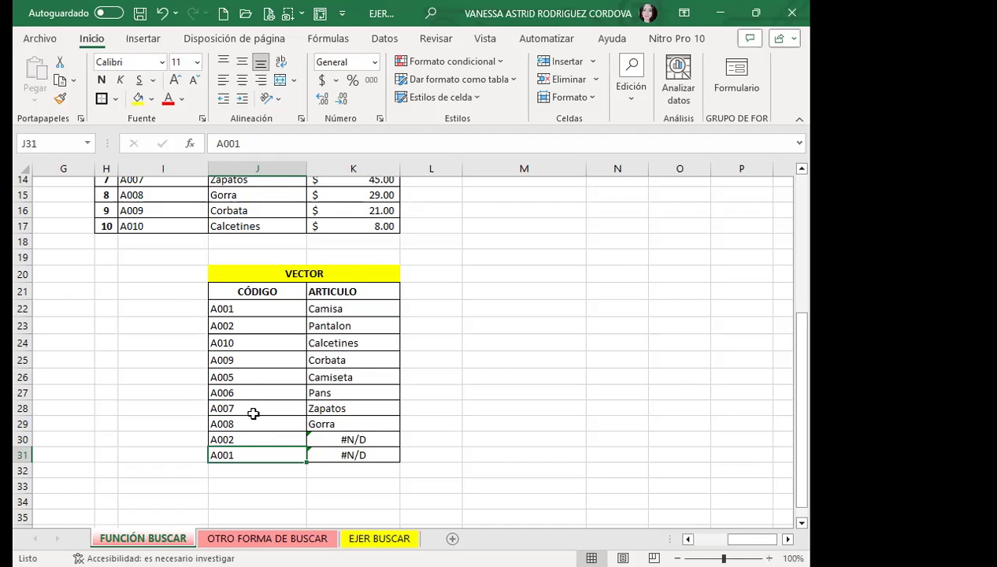
{"action": "scroll", "coordinate": [290, 383], "scroll_direction": "up", "scroll_amount": 1}
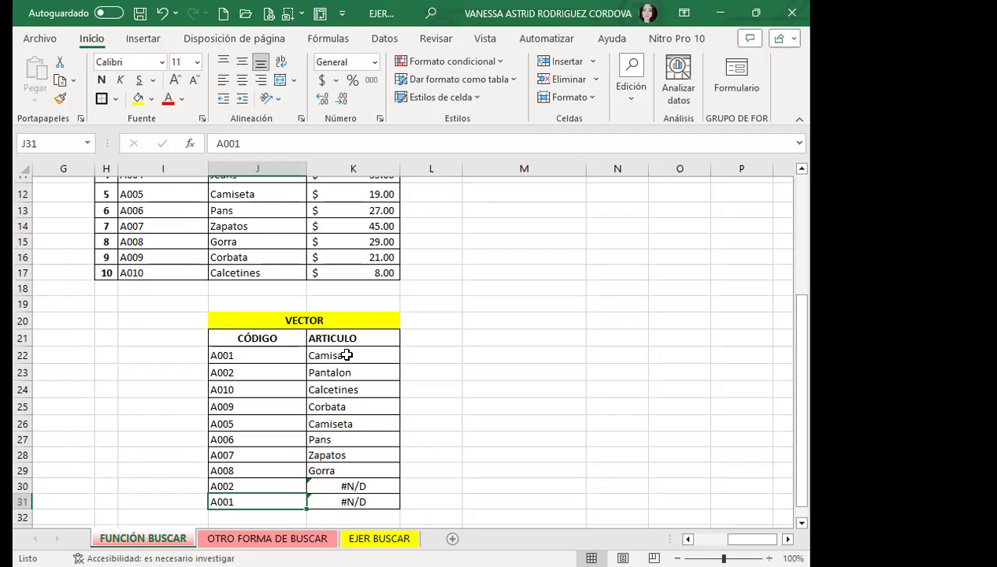
Make K22's lookup ranges absolute: $I$8:$I$17 and $J$8:$J$17
{"action": "left_click", "coordinate": [345, 354]}
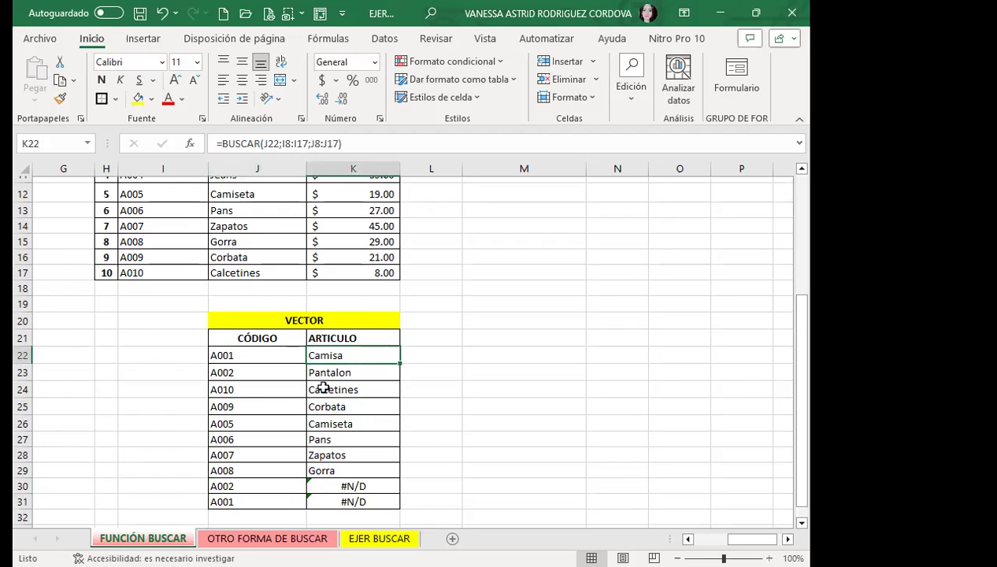
{"action": "left_click", "coordinate": [297, 144]}
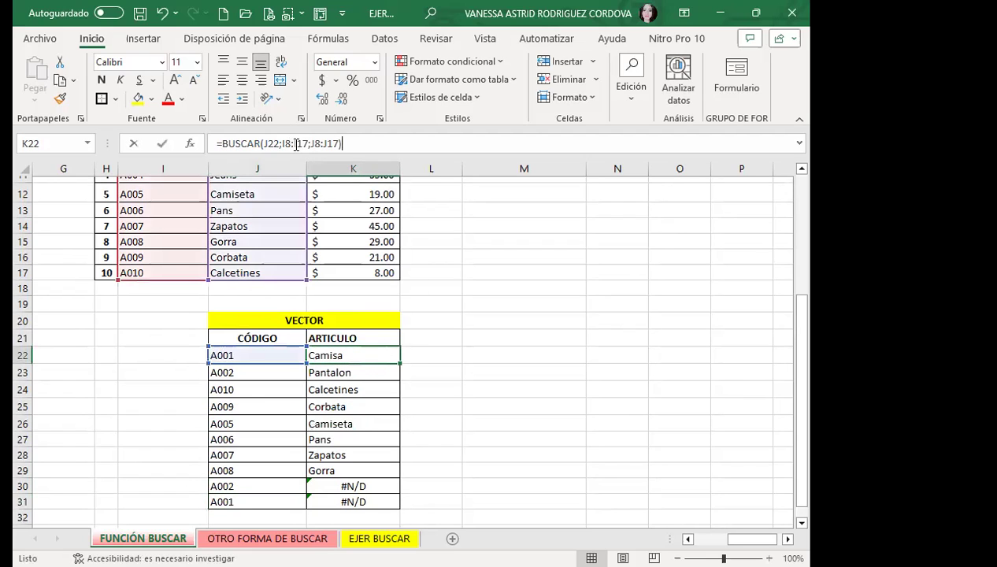
{"action": "key", "text": "F4"}
{"action": "left_click", "coordinate": [283, 144]}
{"action": "key", "text": "F4"}
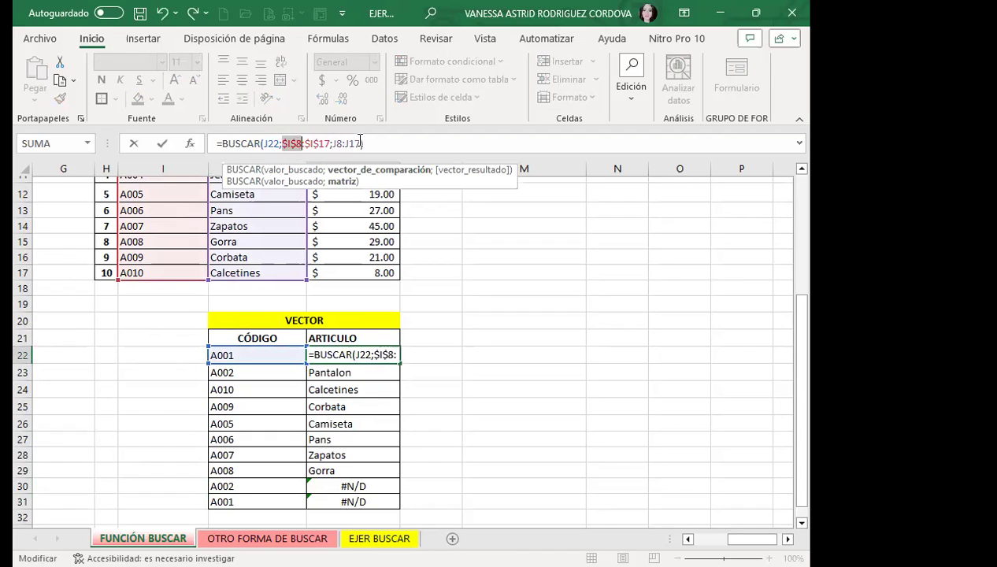
{"action": "left_click", "coordinate": [353, 143]}
{"action": "key", "text": "F4"}
{"action": "left_click", "coordinate": [336, 144]}
{"action": "key", "text": "F4"}
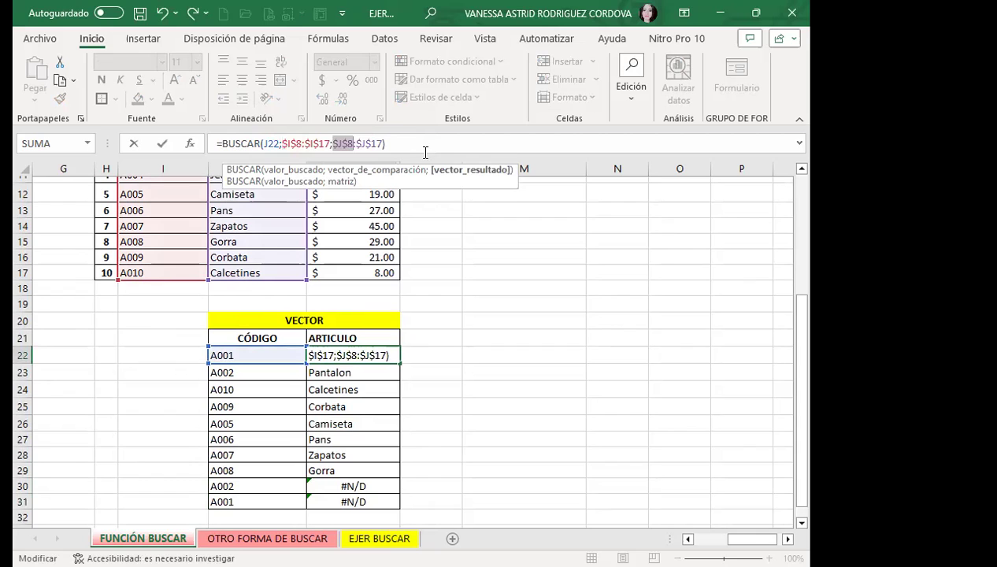
{"action": "key", "text": "Return"}
Copy the corrected formula down to K31 so A002 and A001 return Pantalon and Camisa
{"action": "left_click", "coordinate": [339, 355]}
{"action": "scroll", "coordinate": [363, 356], "scroll_direction": "down", "scroll_amount": 2}
{"action": "mouse_move", "coordinate": [400, 269]}
{"action": "left_mouse_down"}
{"action": "mouse_move", "coordinate": [389, 416]}
{"action": "mouse_move", "coordinate": [385, 407]}
{"action": "left_mouse_up"}
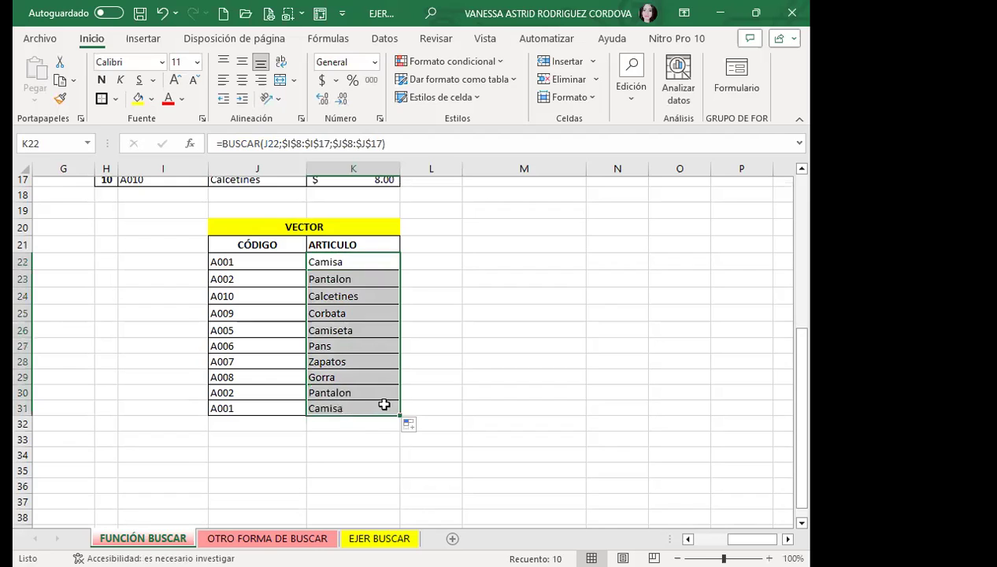
{"action": "scroll", "coordinate": [350, 396], "scroll_direction": "up", "scroll_amount": 1}
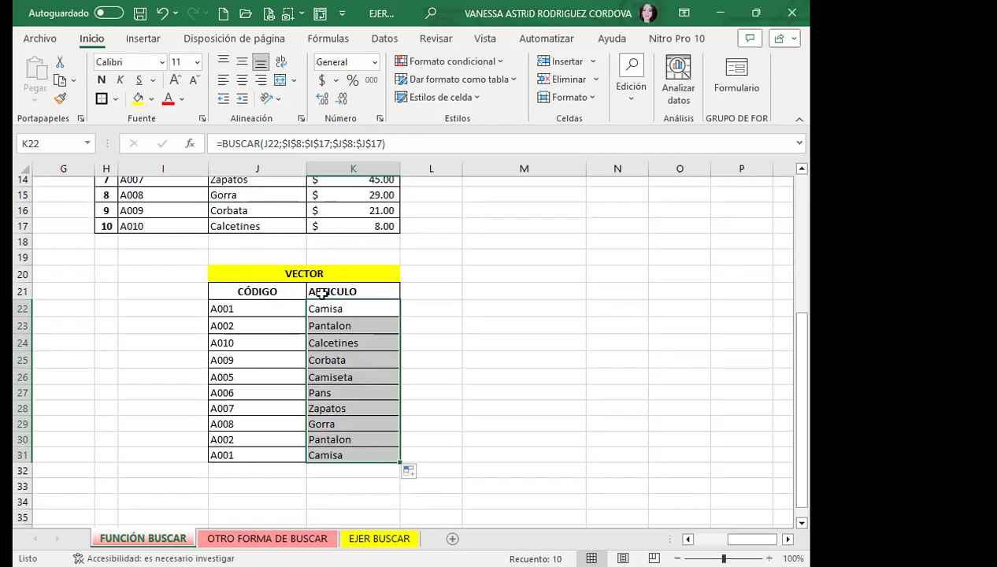
{"action": "mouse_move", "coordinate": [266, 307]}
{"action": "left_mouse_down"}
{"action": "mouse_move", "coordinate": [268, 454]}
{"action": "mouse_move", "coordinate": [267, 401]}
{"action": "left_mouse_up"}
{"action": "left_click", "coordinate": [249, 373]}
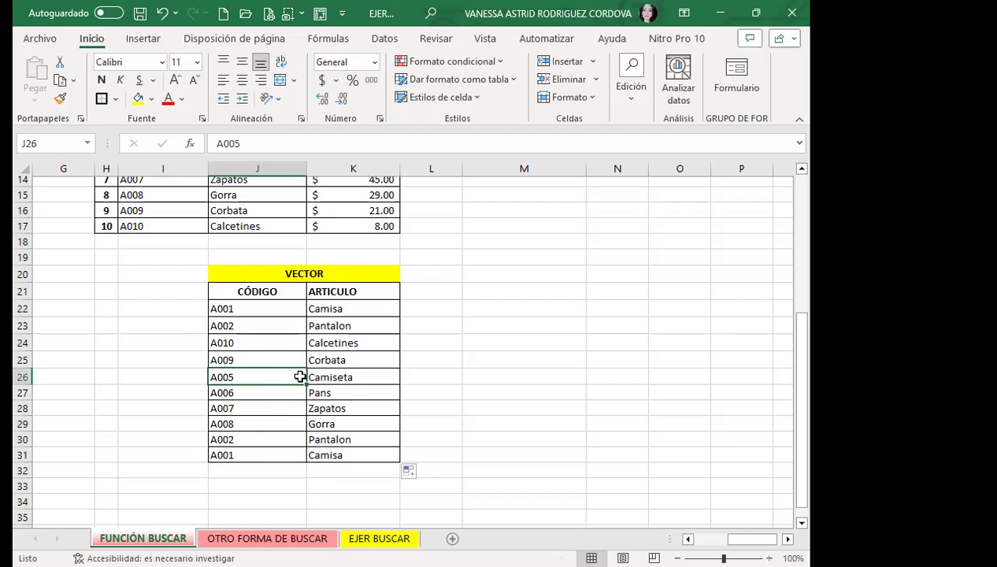
{"action": "scroll", "coordinate": [303, 378], "scroll_direction": "up", "scroll_amount": 1}
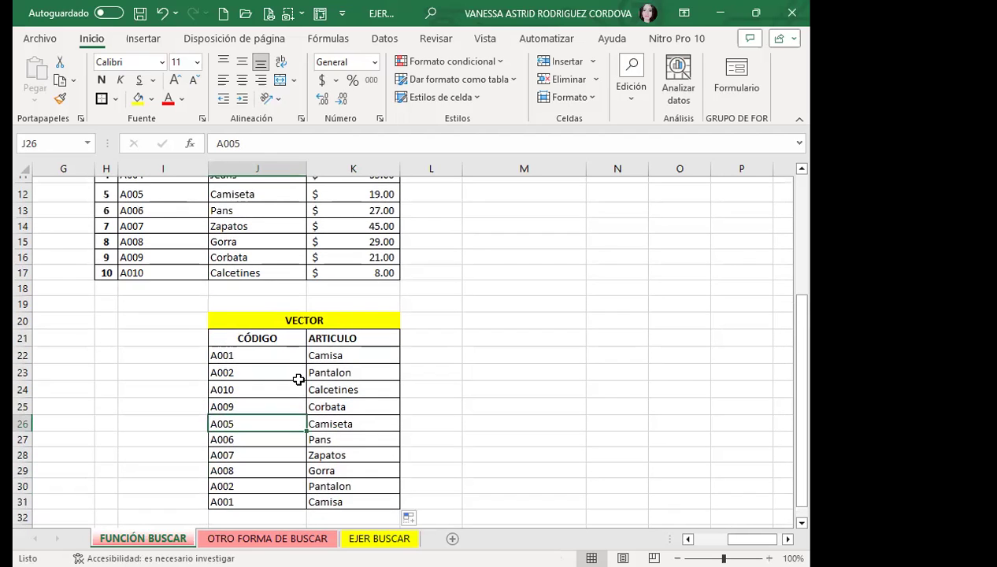
{"action": "left_click", "coordinate": [354, 357]}
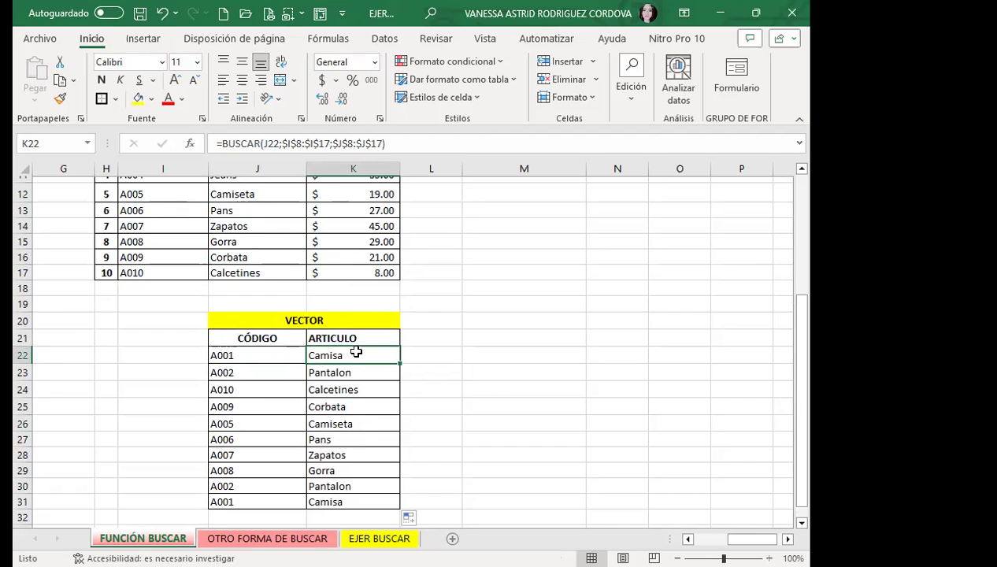
{"action": "scroll", "coordinate": [356, 352], "scroll_direction": "down", "scroll_amount": 2}
{"action": "left_click", "coordinate": [321, 354]}
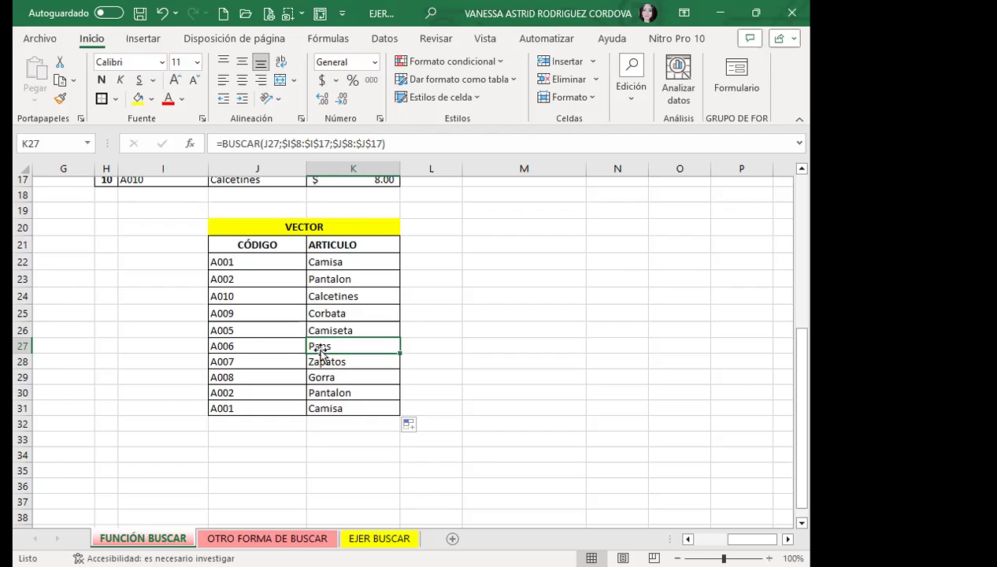
{"action": "left_click", "coordinate": [360, 312]}
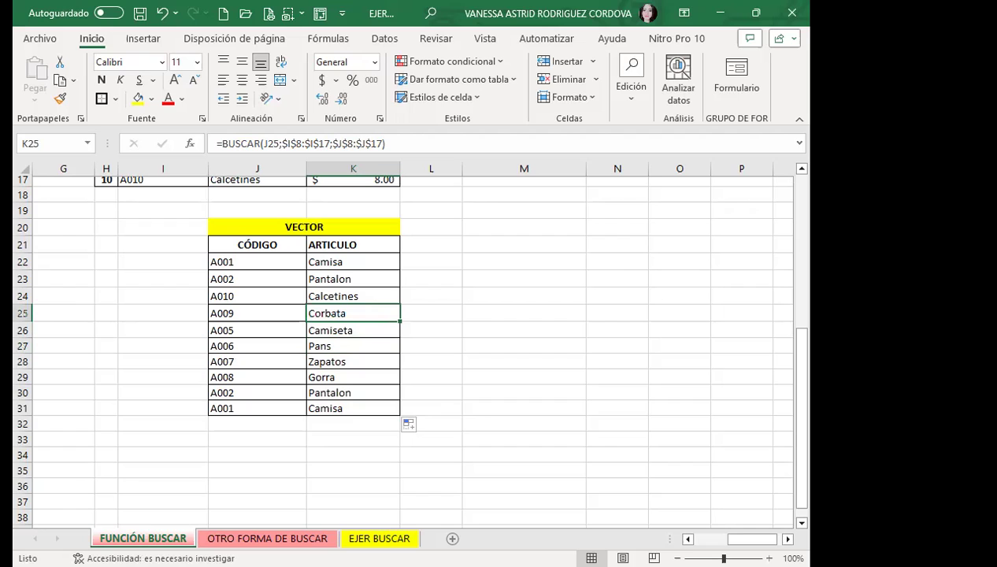
Scroll back to the Forma Vectorial table and review its colours, Resultado cell and frequency cell
{"action": "left_click_drag", "start_coordinate": [734, 539], "coordinate": [634, 539]}
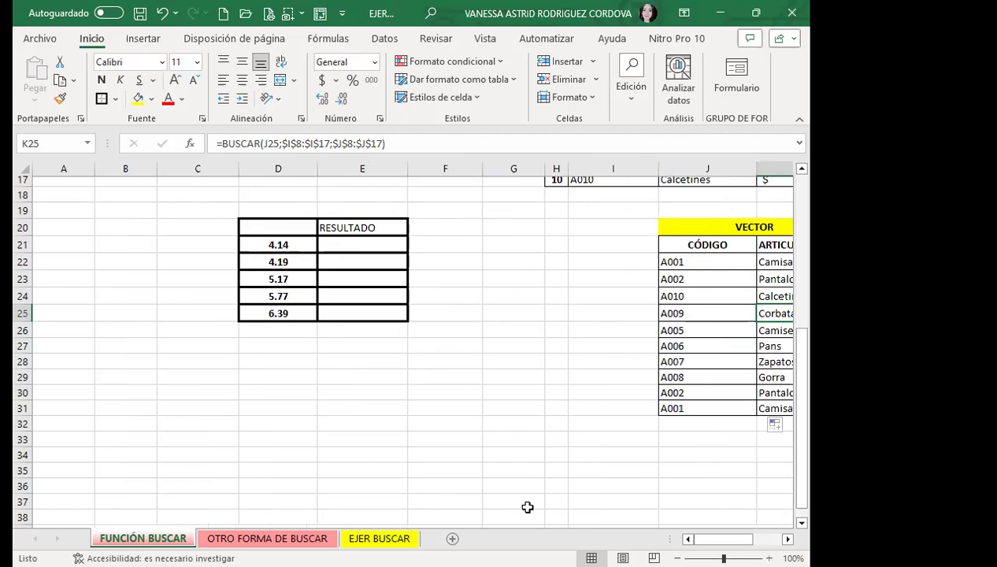
{"action": "scroll", "coordinate": [528, 507], "scroll_direction": "up", "scroll_amount": 5}
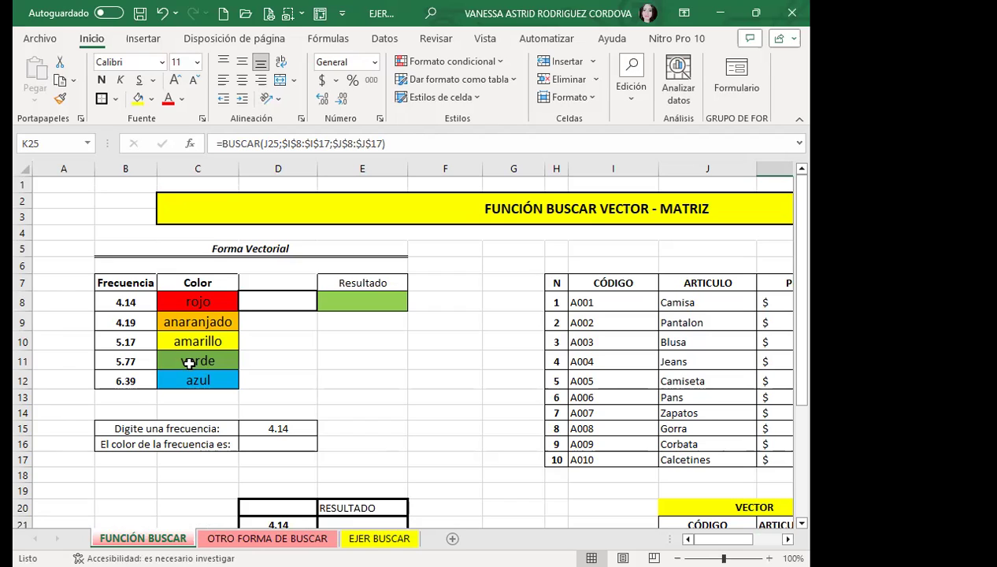
{"action": "left_click", "coordinate": [225, 302]}
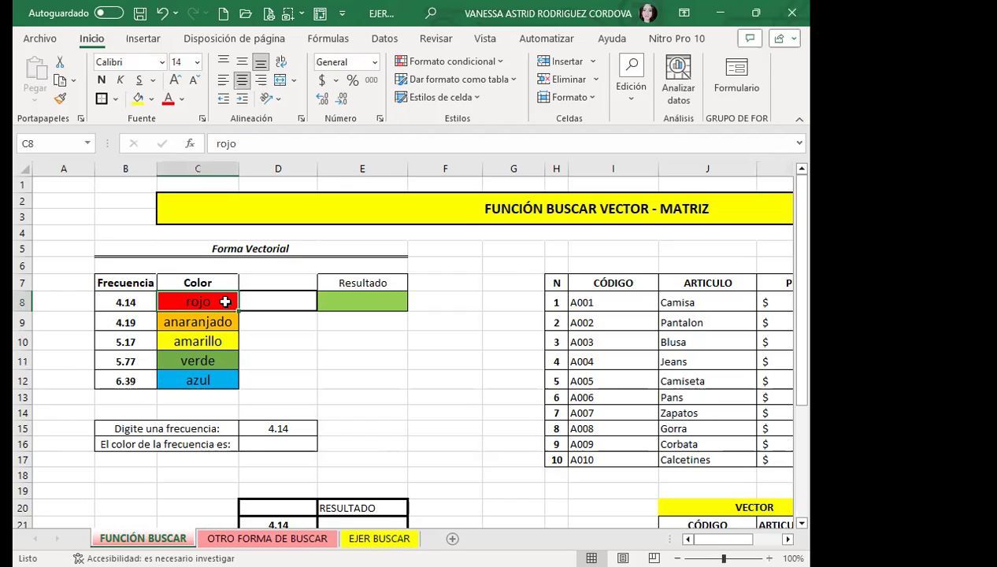
{"action": "left_click", "coordinate": [305, 337]}
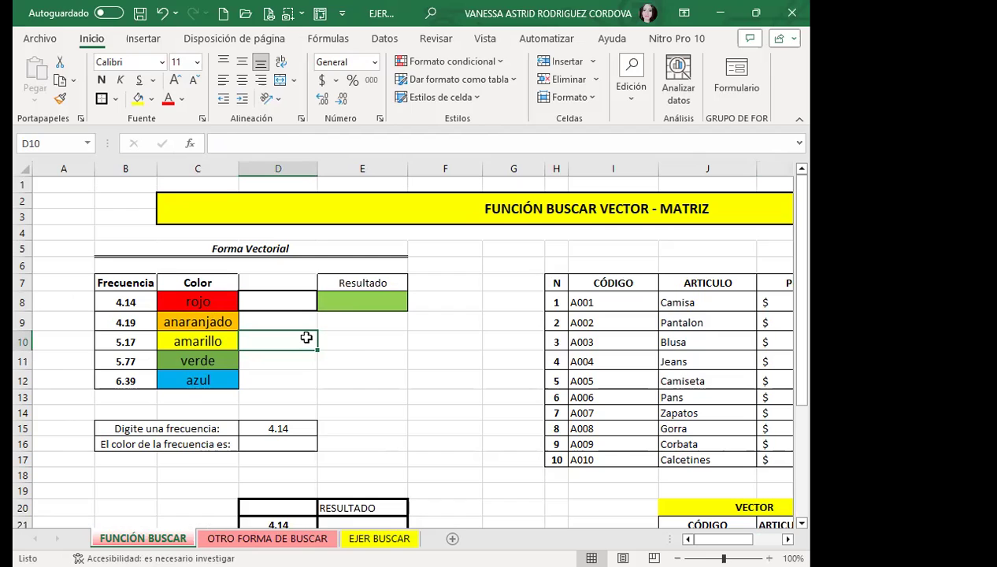
{"action": "left_click", "coordinate": [350, 301]}
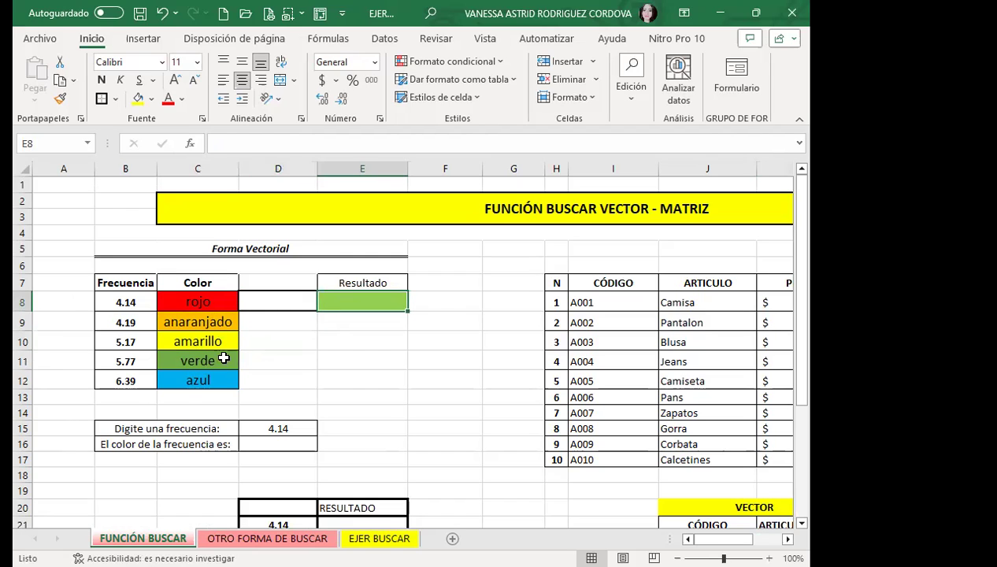
{"action": "left_click", "coordinate": [194, 363]}
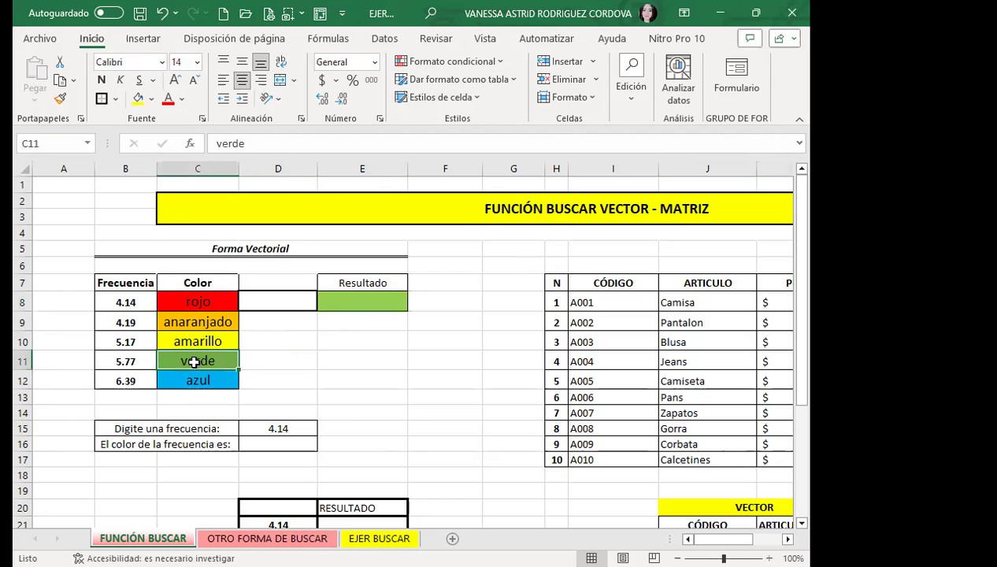
{"action": "left_click", "coordinate": [348, 299]}
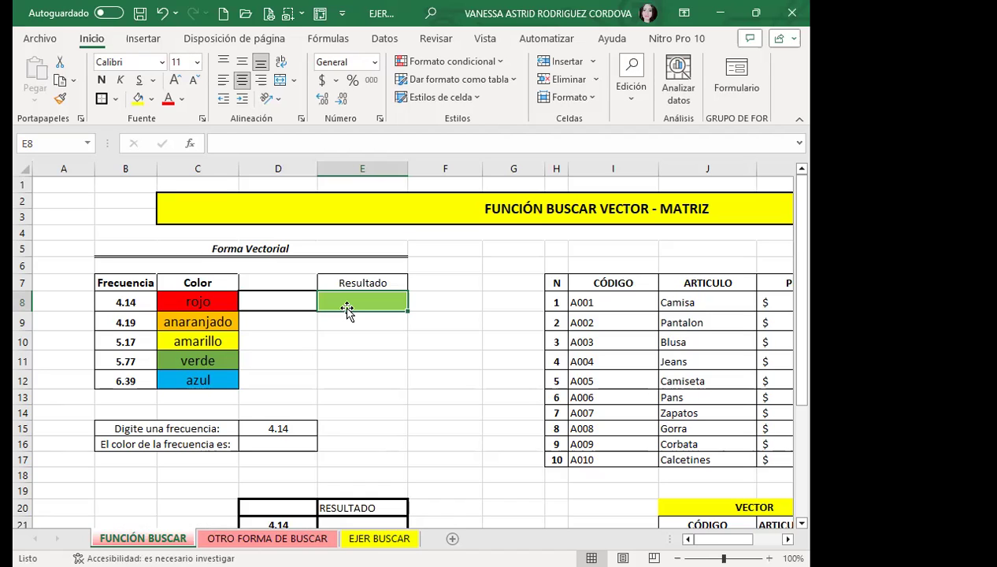
{"action": "left_click", "coordinate": [346, 320]}
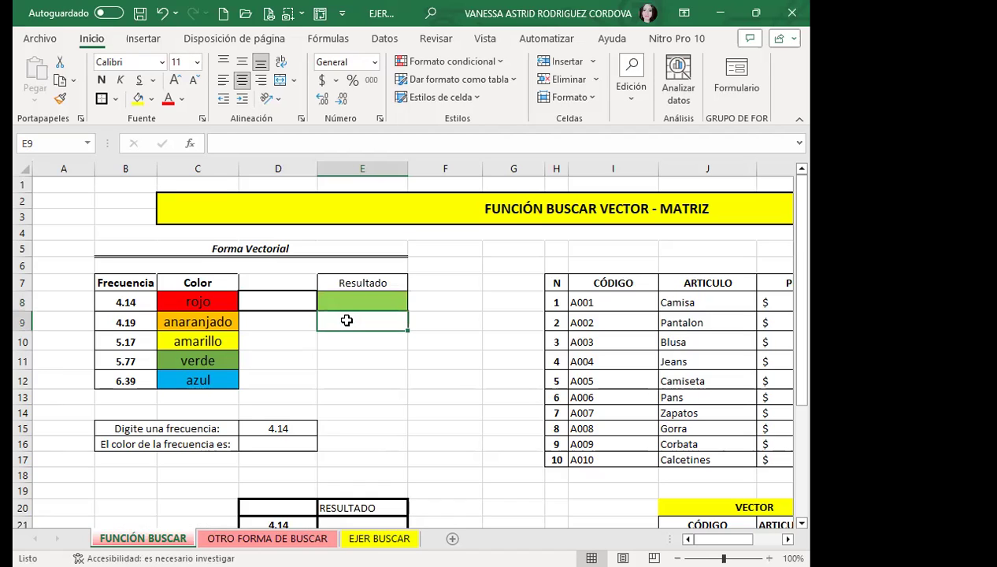
{"action": "left_click", "coordinate": [264, 300]}
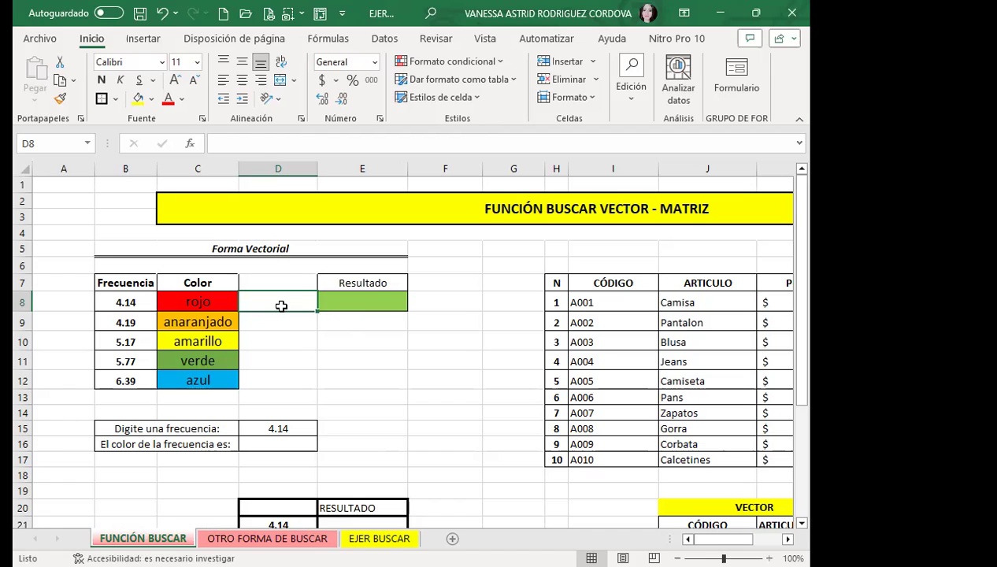
Copy the frequency 5.77 from B11 into D8
{"action": "left_click", "coordinate": [126, 363]}
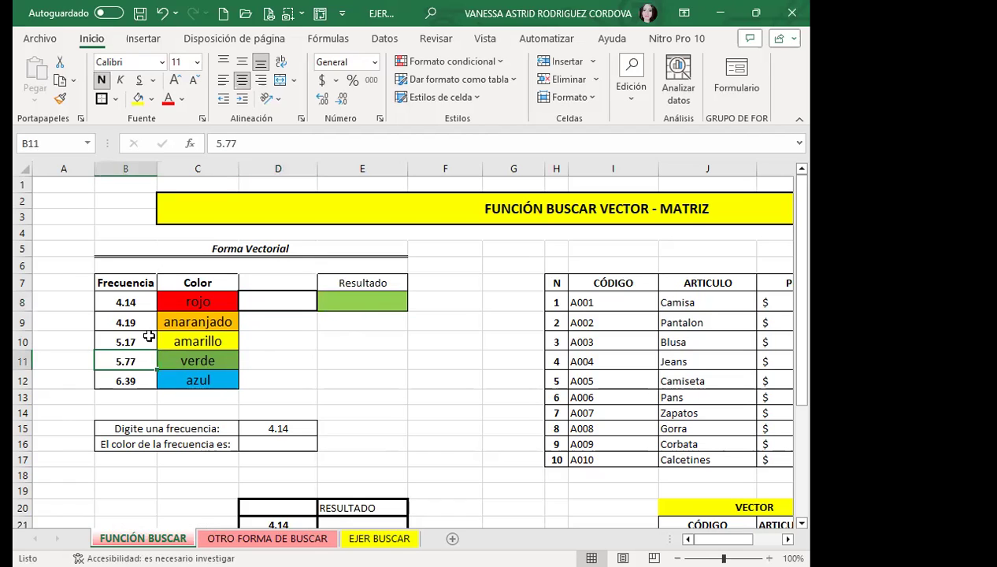
{"action": "key", "text": "ctrl+c"}
{"action": "left_click", "coordinate": [259, 296]}
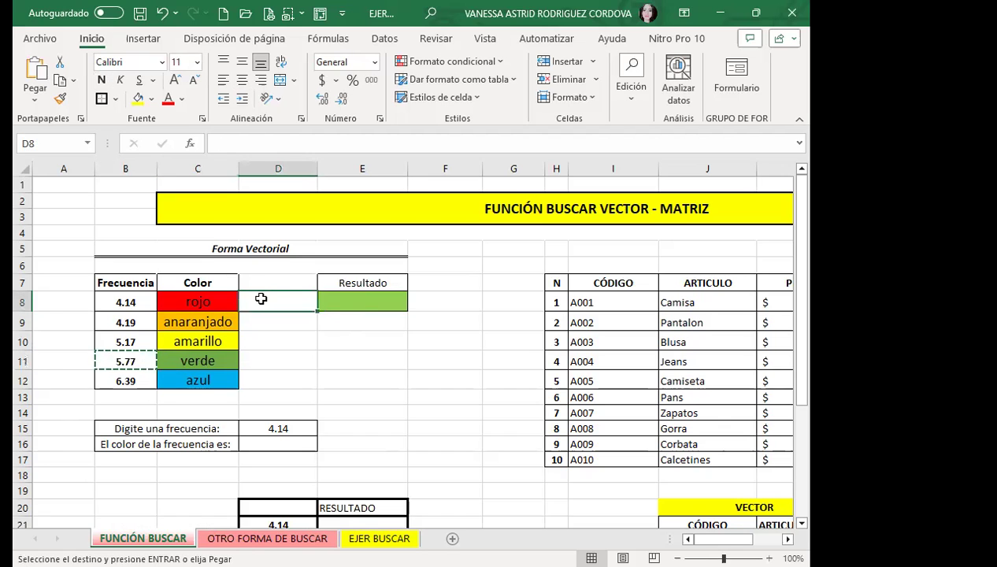
{"action": "key", "text": "ctrl+v"}
{"action": "left_click", "coordinate": [338, 302]}
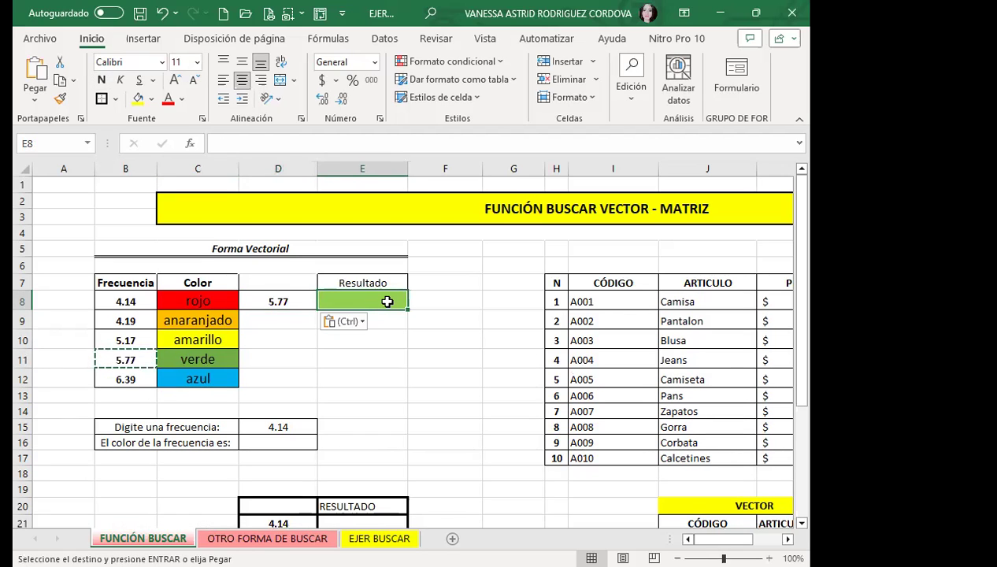
{"action": "key", "text": "Escape"}
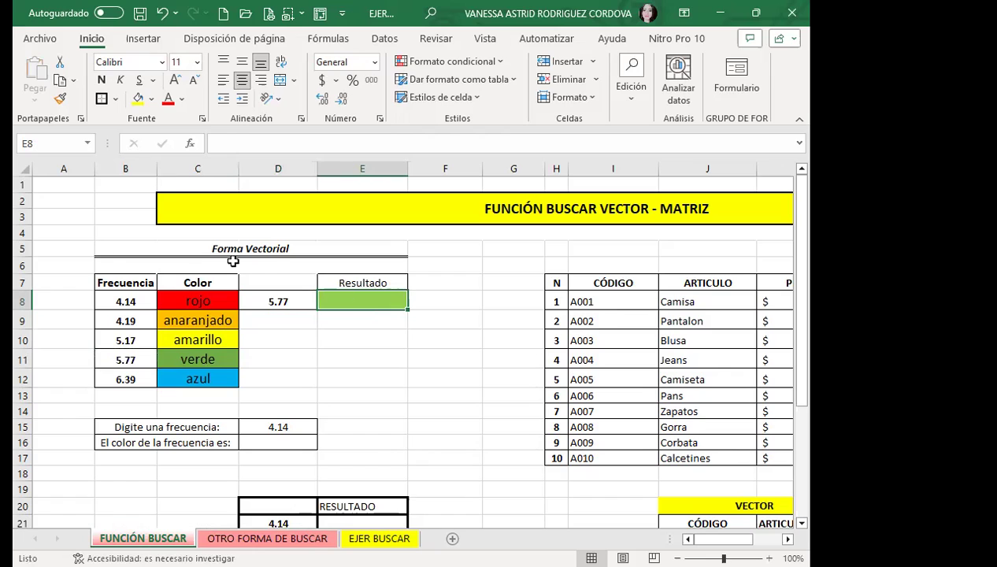
{"action": "left_click", "coordinate": [281, 300]}
Enter =BUSCAR(D8;B8:C12) in E8 so it returns verde
{"action": "left_click", "coordinate": [374, 302]}
{"action": "type", "text": "="}
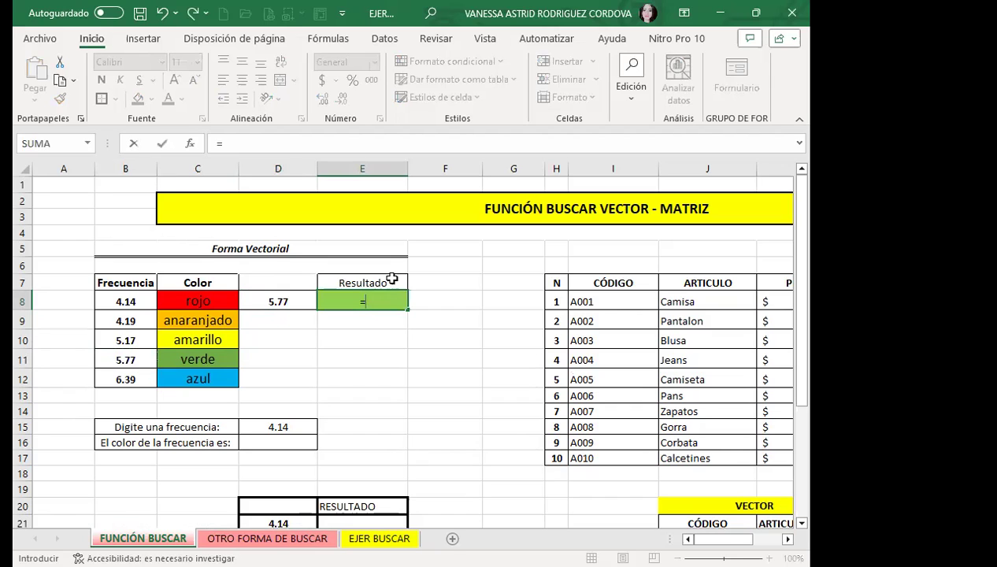
{"action": "type", "text": "BUSC"}
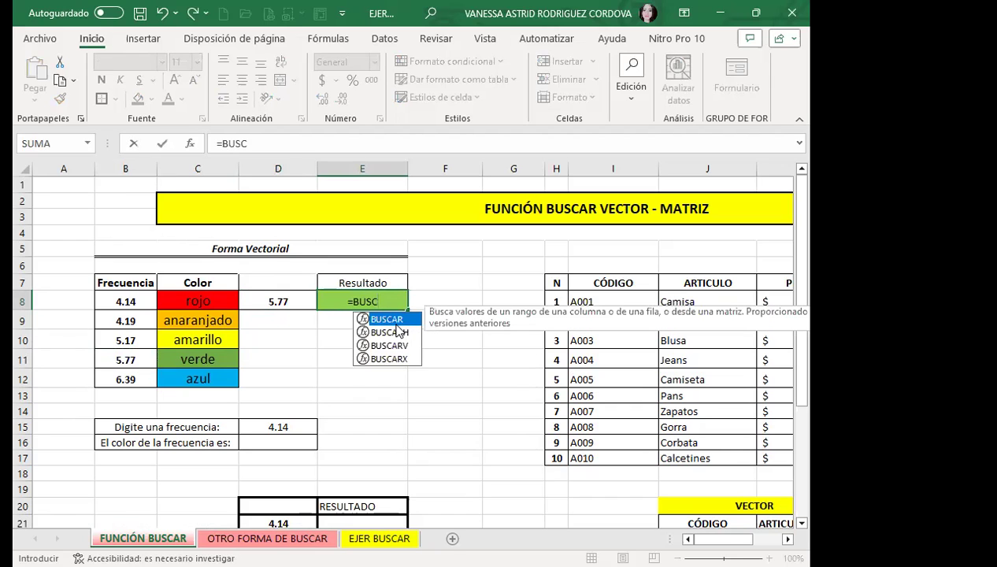
{"action": "double_click", "coordinate": [390, 320]}
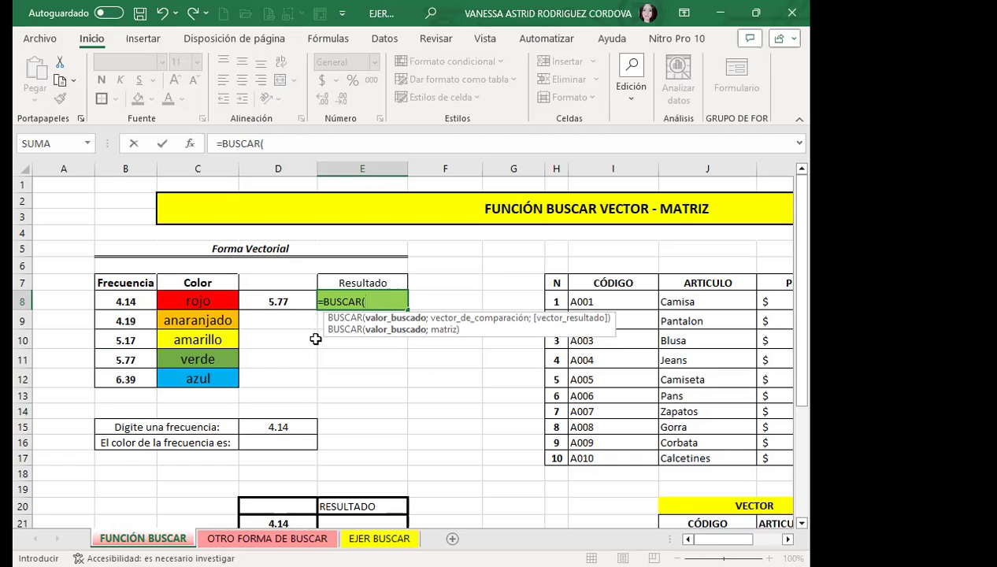
{"action": "left_click", "coordinate": [293, 301]}
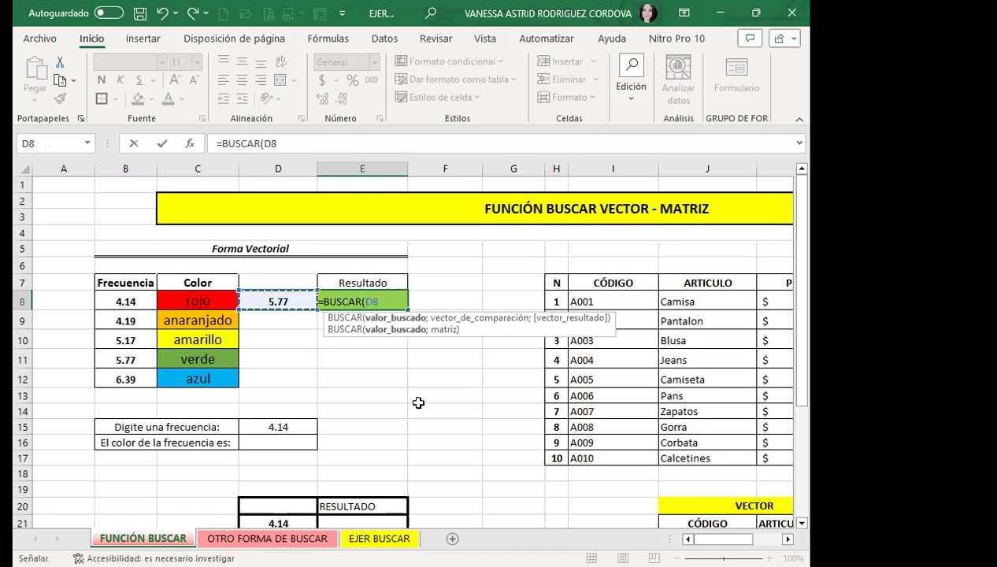
{"action": "type", "text": ";"}
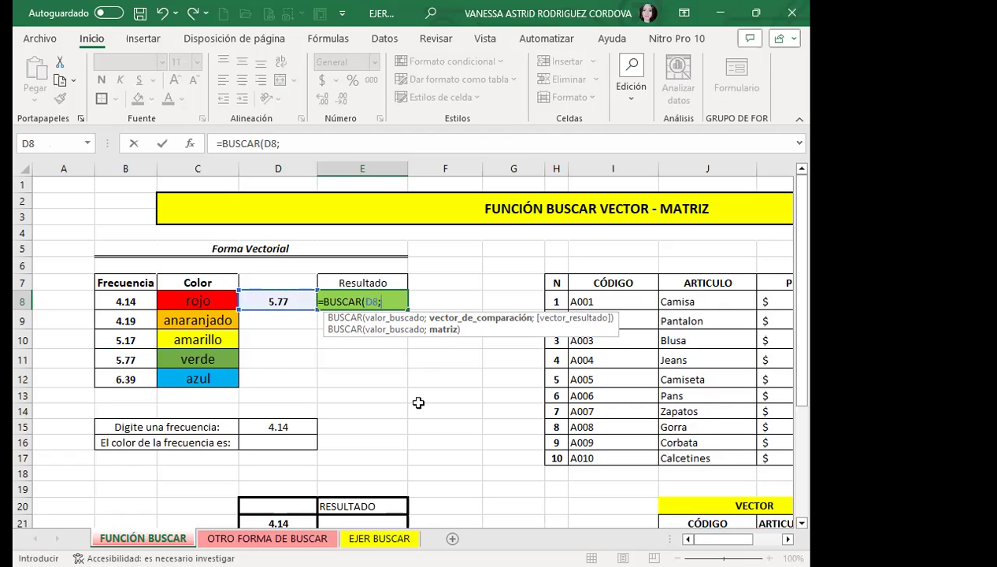
{"action": "left_click", "coordinate": [109, 303]}
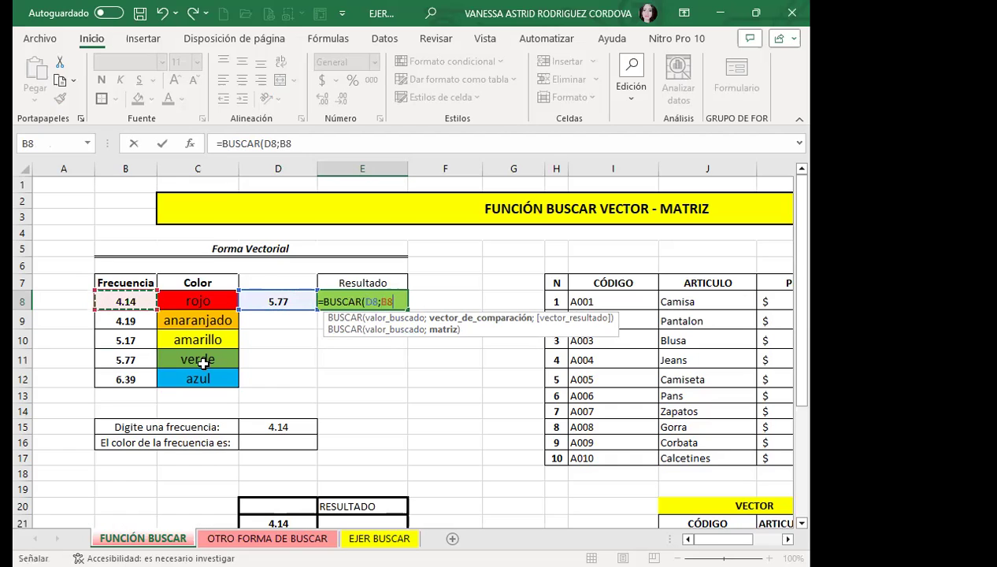
{"action": "type", "text": ":C12"}
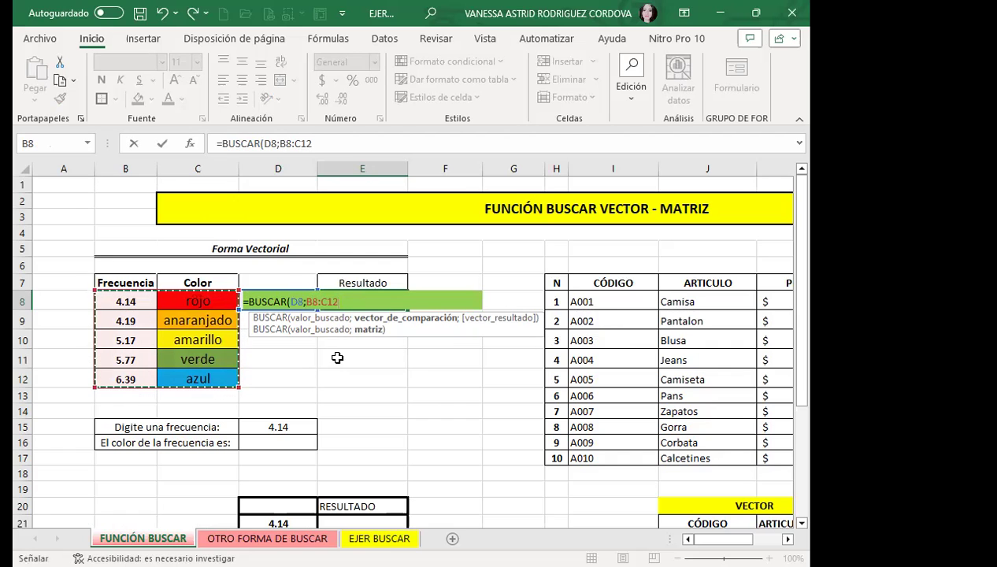
{"action": "type", "text": ")"}
{"action": "key", "text": "Return"}
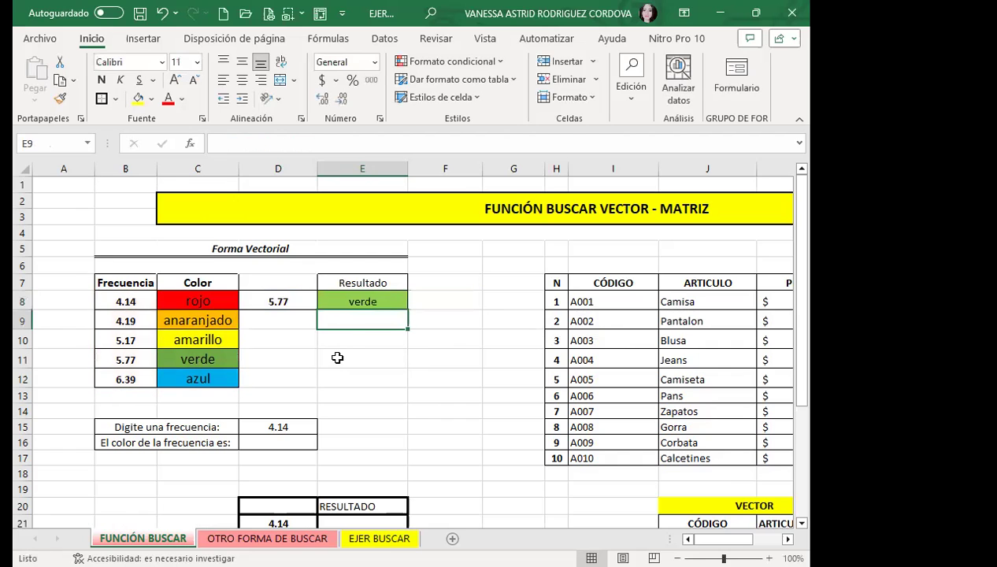
Review E8's verde formula, then select D16 as the cell for the D15 frequency's colour
{"action": "left_click", "coordinate": [377, 298]}
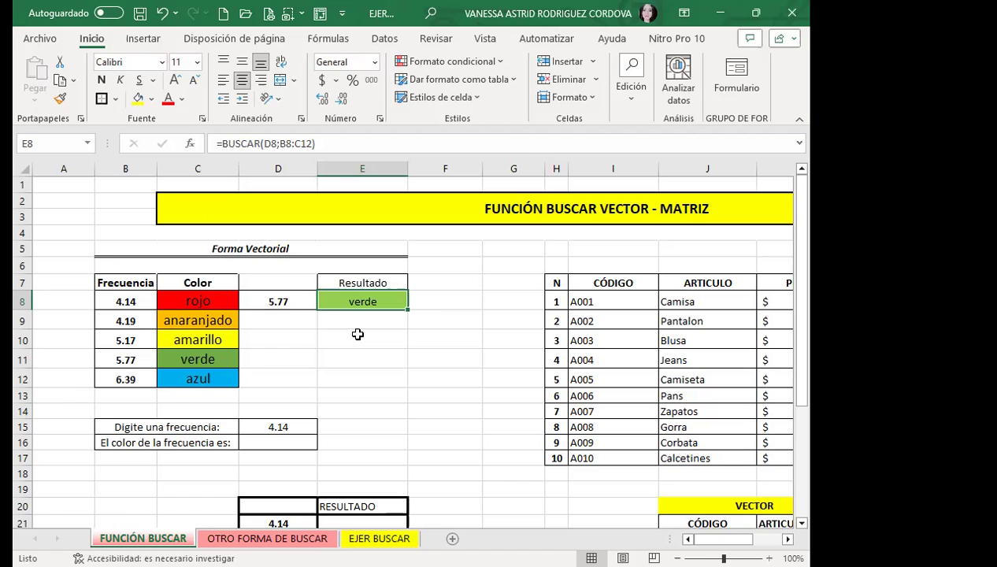
{"action": "scroll", "coordinate": [326, 373], "scroll_direction": "down", "scroll_amount": 2}
{"action": "left_click", "coordinate": [267, 356]}
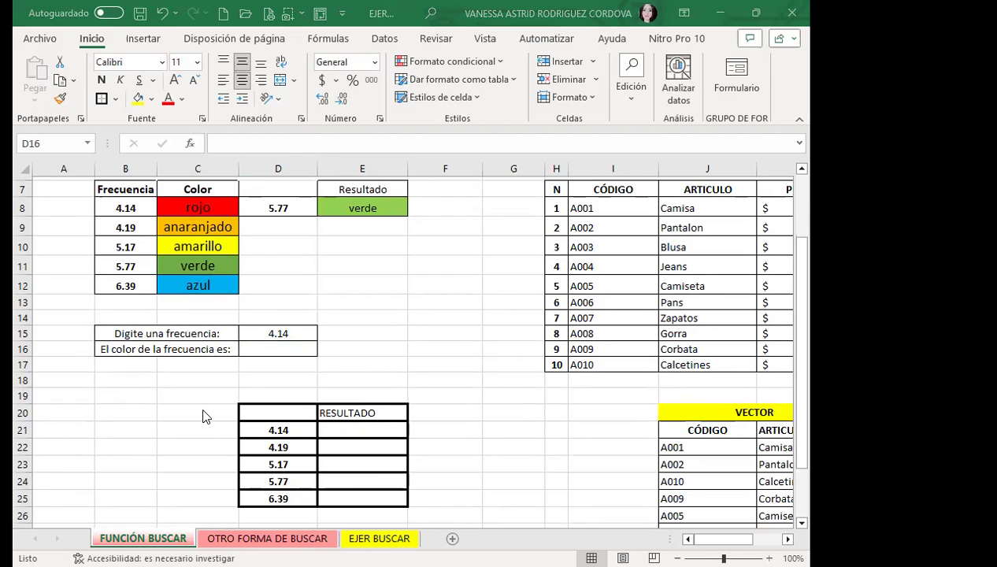
{"action": "left_click", "coordinate": [295, 354]}
{"action": "scroll", "coordinate": [368, 376], "scroll_direction": "up", "scroll_amount": 1}
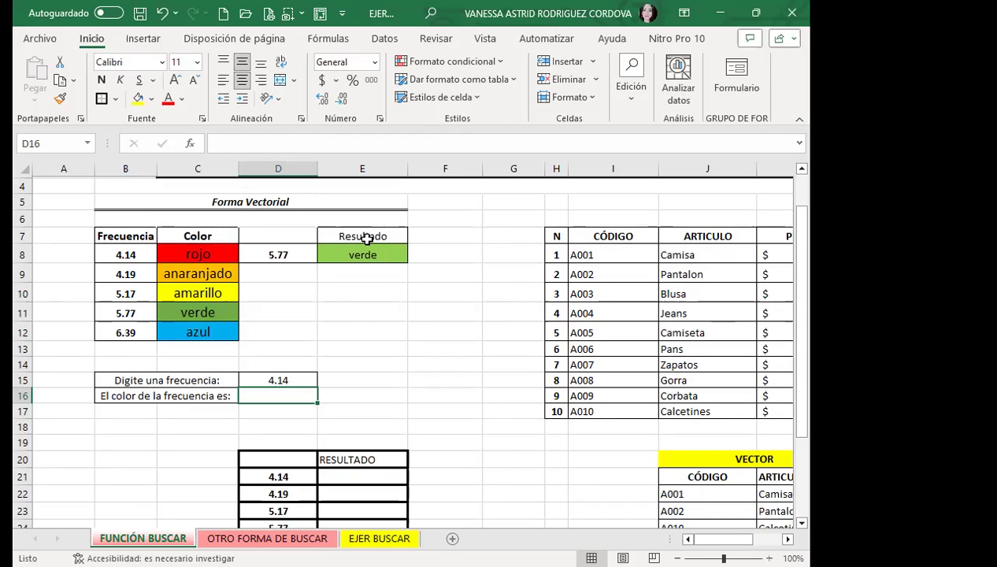
Enter =BUSCAR(D15;B8:C12) in D16, returning rojo for 4.14
{"action": "type", "text": "9"}
{"action": "key", "text": "BackSpace"}
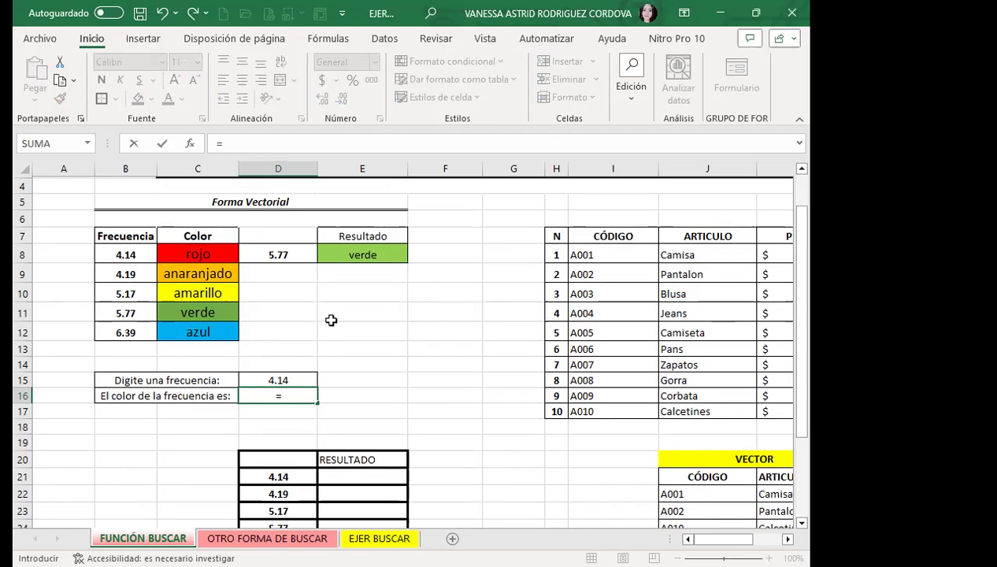
{"action": "type", "text": "BUS"}
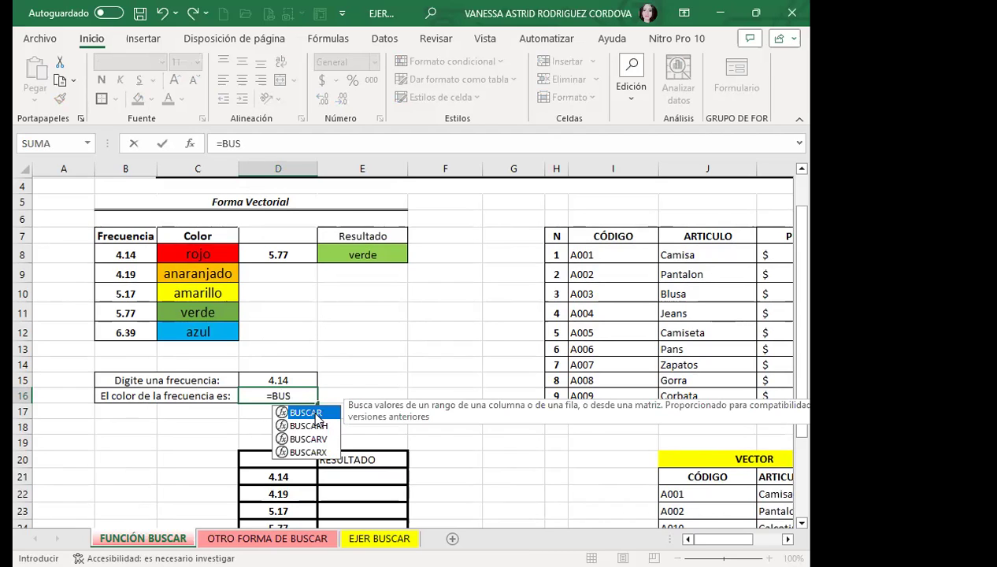
{"action": "key", "text": "Tab"}
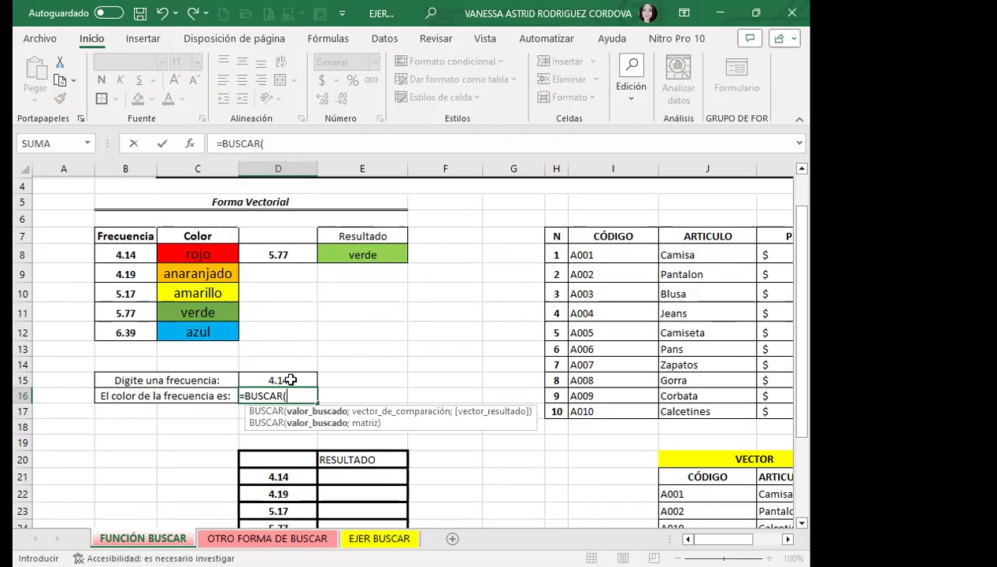
{"action": "left_click", "coordinate": [290, 380]}
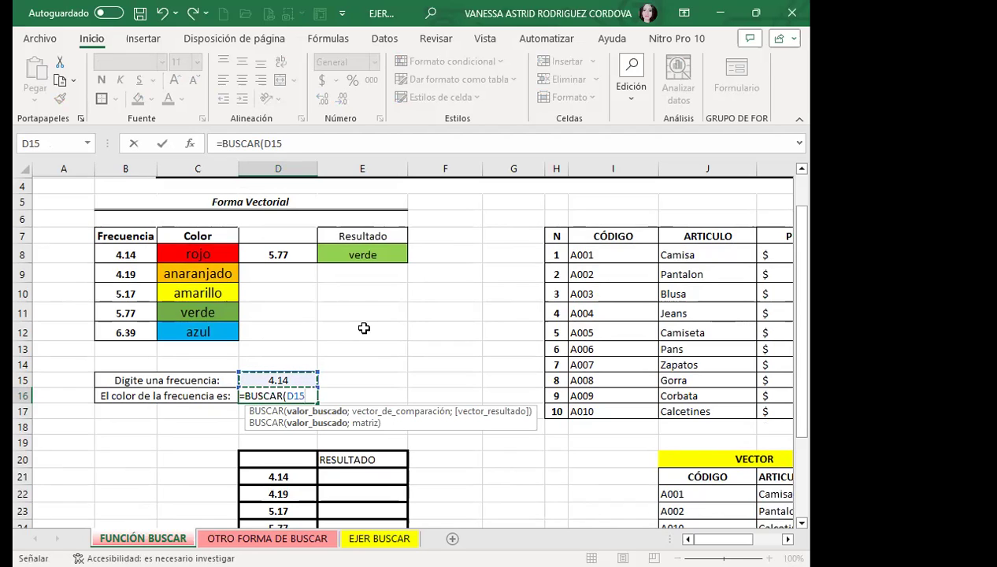
{"action": "type", "text": ";"}
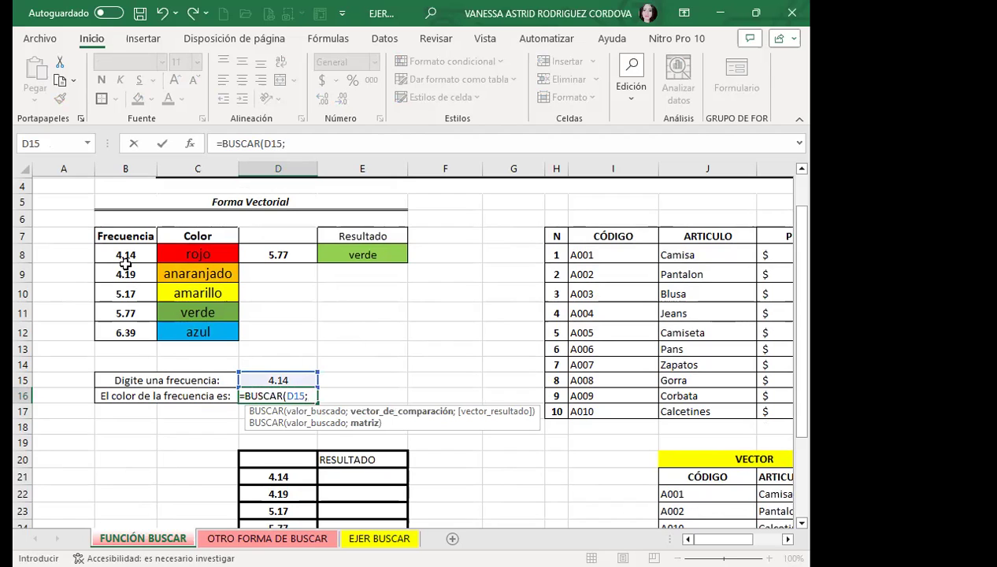
{"action": "left_click", "coordinate": [126, 260]}
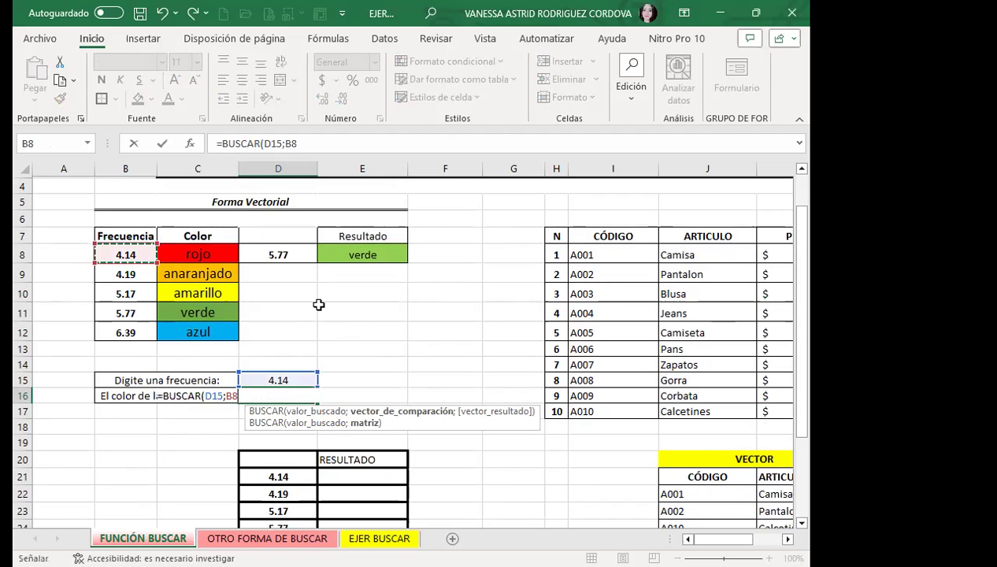
{"action": "key", "text": "shift+Right"}
{"action": "key", "text": "shift+Down"}
{"action": "key", "text": "shift+Down"}
{"action": "key", "text": "shift+Down"}
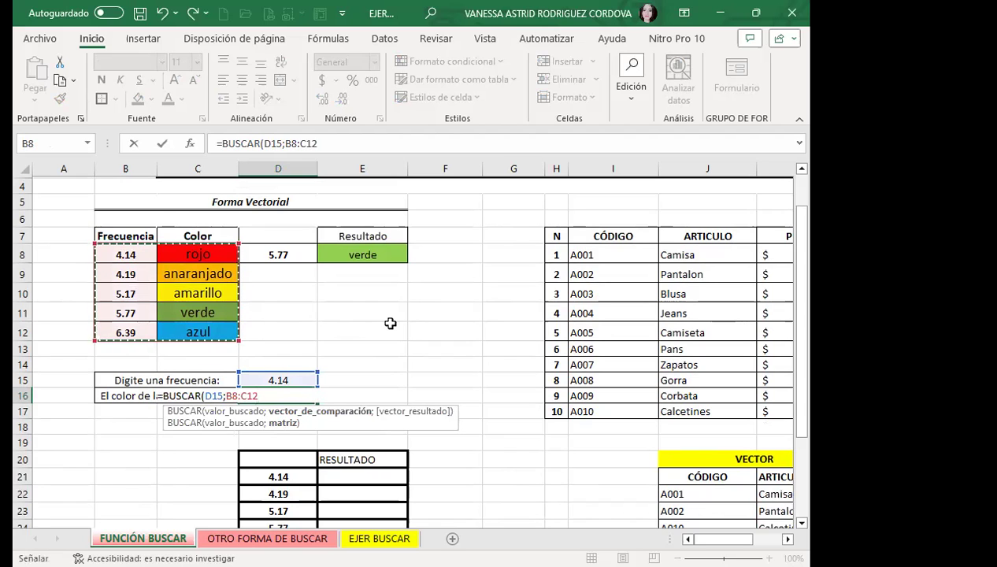
{"action": "type", "text": ")"}
{"action": "key", "text": "Return"}
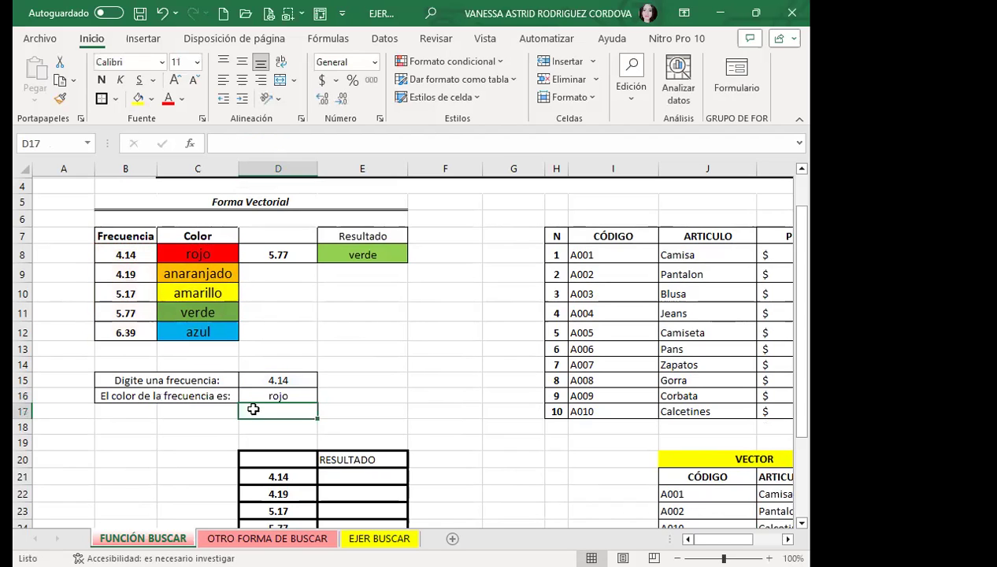
Compare the D16 formula with E8's lookup and the frequencies in D8 and D15
{"action": "left_click", "coordinate": [248, 391]}
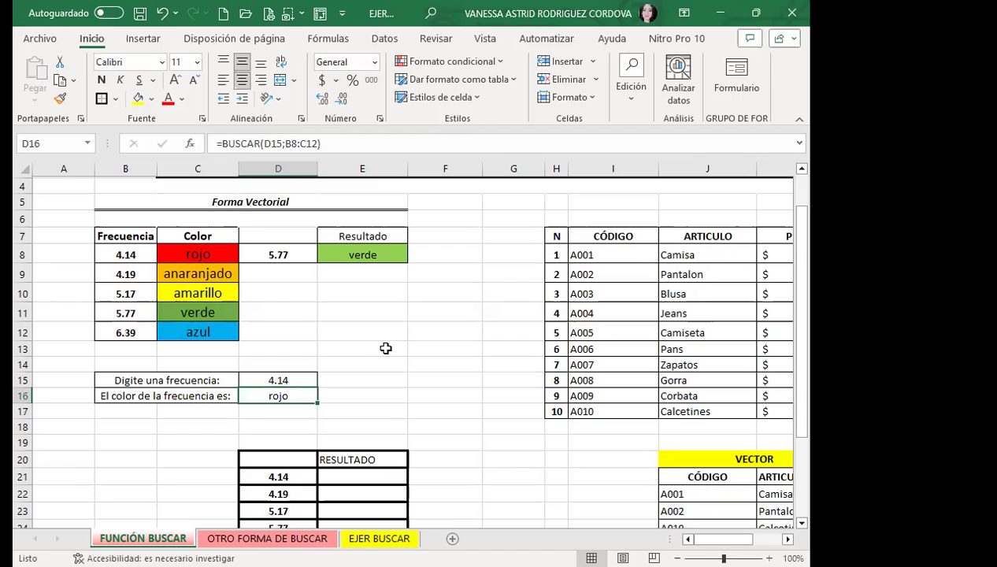
{"action": "left_click", "coordinate": [329, 253]}
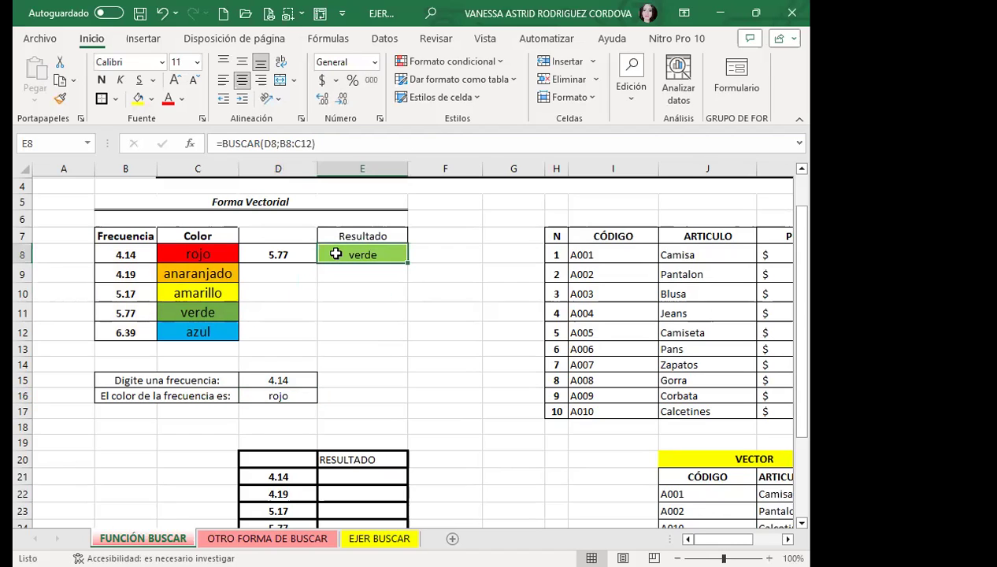
{"action": "left_click", "coordinate": [262, 257]}
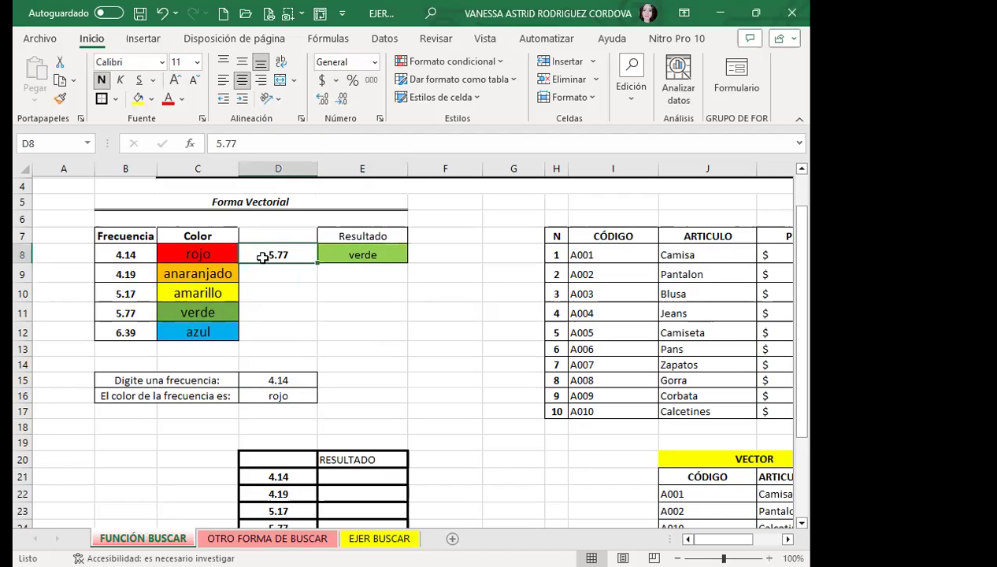
{"action": "double_click", "coordinate": [287, 392]}
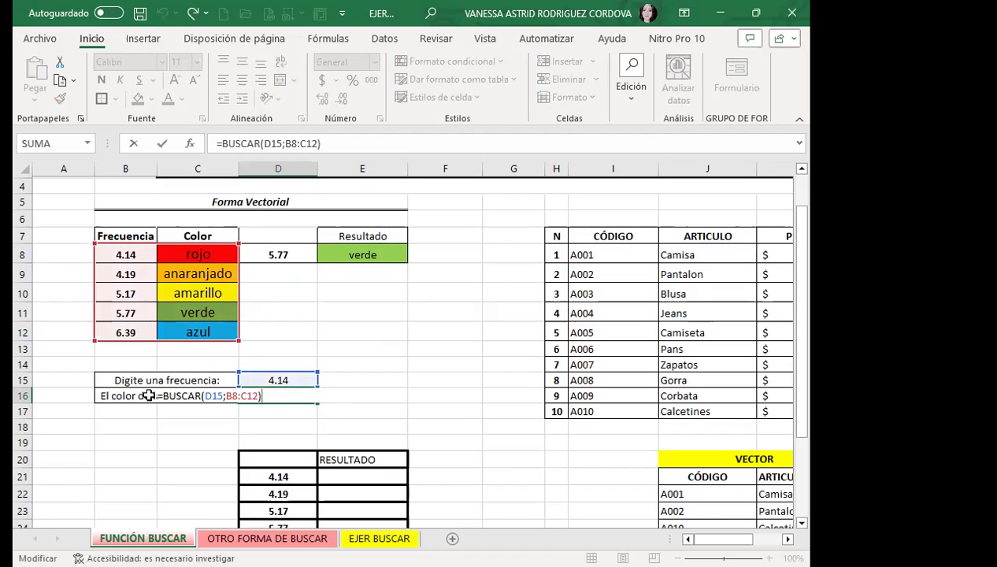
{"action": "key", "text": "Return"}
{"action": "left_click", "coordinate": [277, 378]}
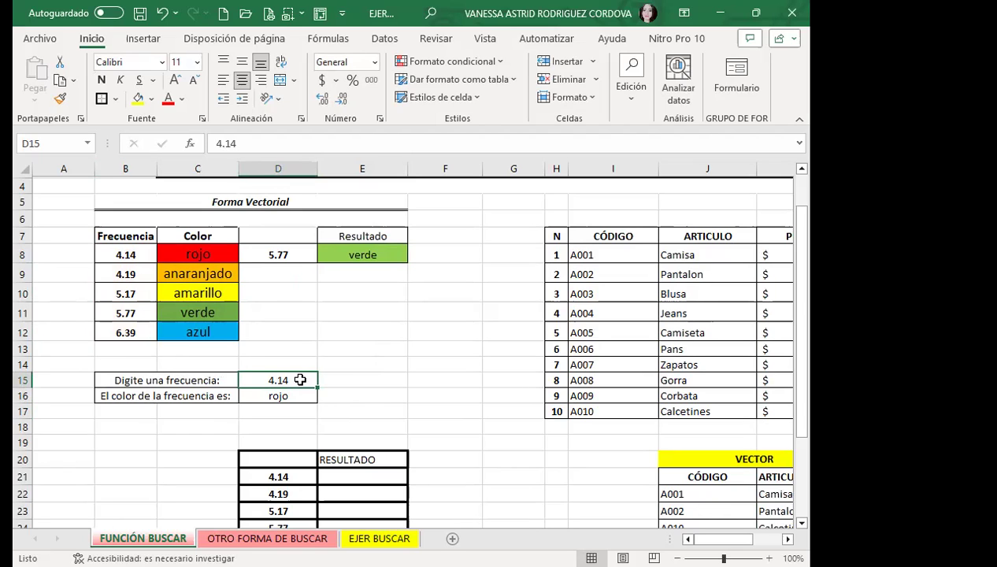
{"action": "left_click", "coordinate": [295, 400]}
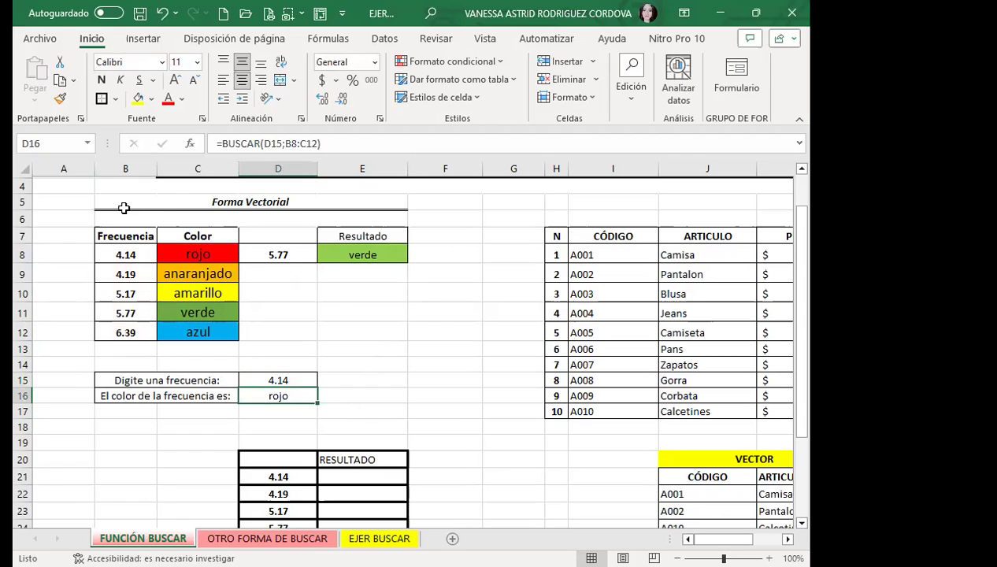
{"action": "left_click", "coordinate": [362, 325]}
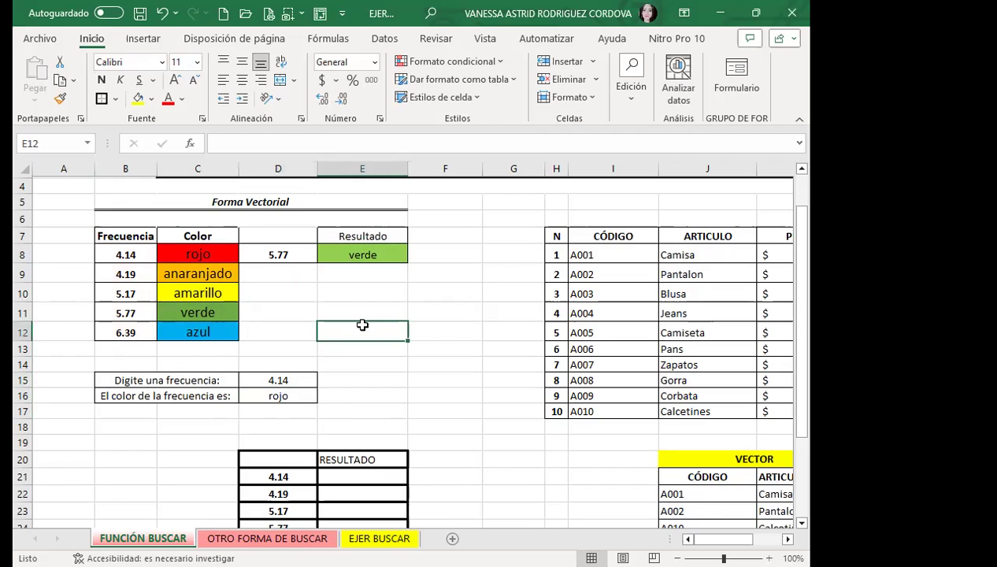
Copy C8's red fill and text formatting onto D16 with Format Painter
{"action": "left_click", "coordinate": [213, 255]}
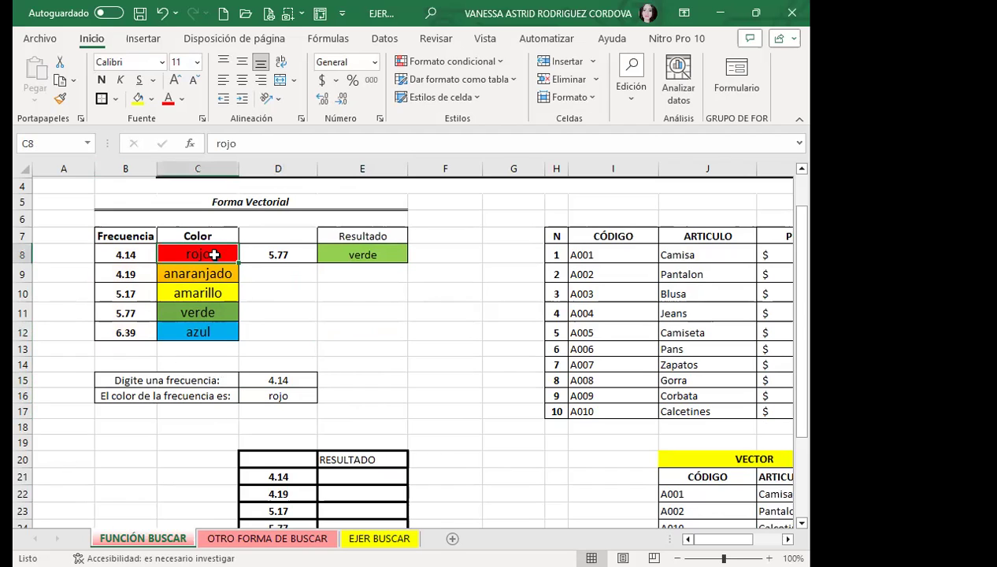
{"action": "left_click", "coordinate": [59, 99]}
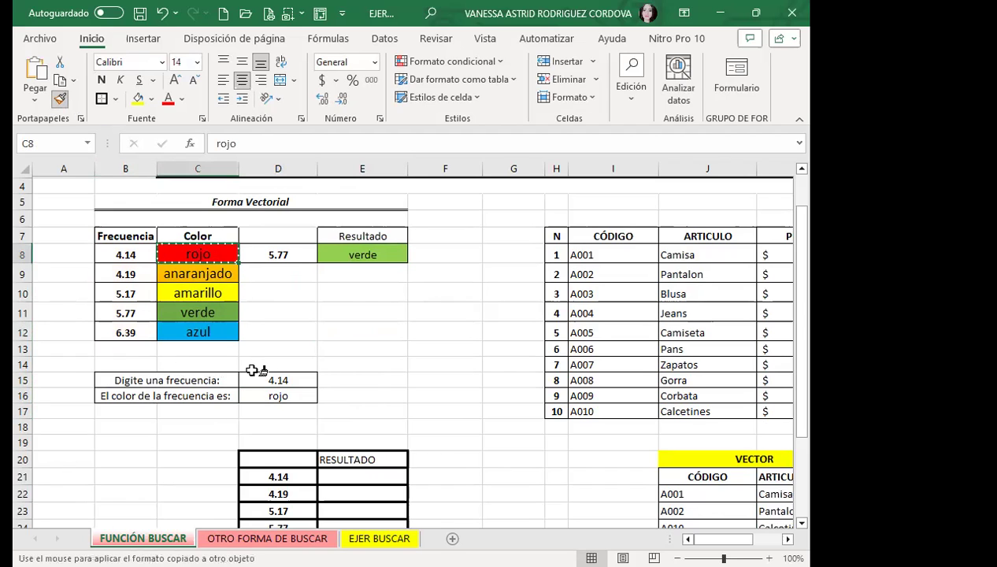
{"action": "left_click", "coordinate": [279, 400]}
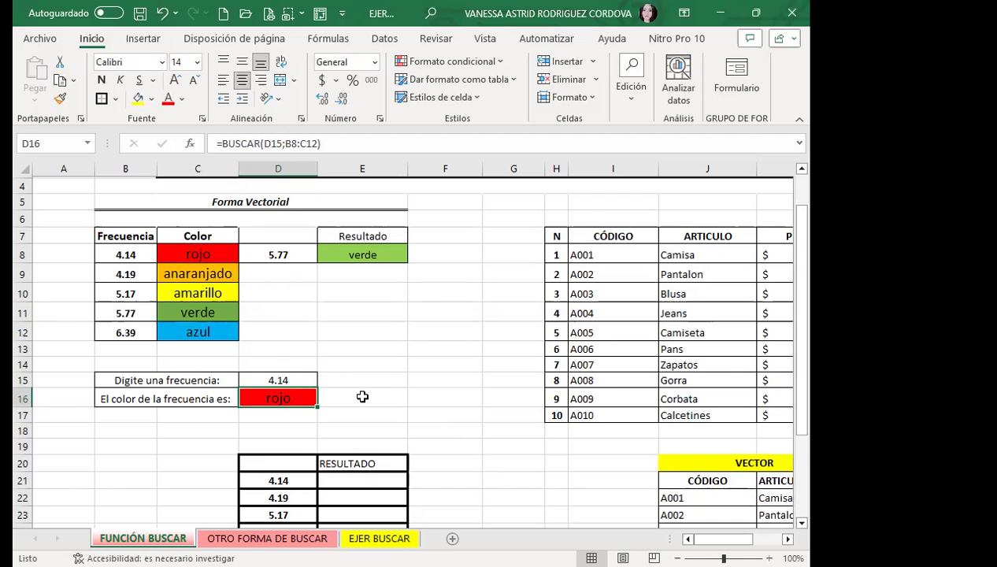
Scroll down to the second frequency table and select the first RESULTADO cell, E21
{"action": "scroll", "coordinate": [359, 392], "scroll_direction": "down", "scroll_amount": 1}
{"action": "scroll", "coordinate": [429, 373], "scroll_direction": "down", "scroll_amount": 1}
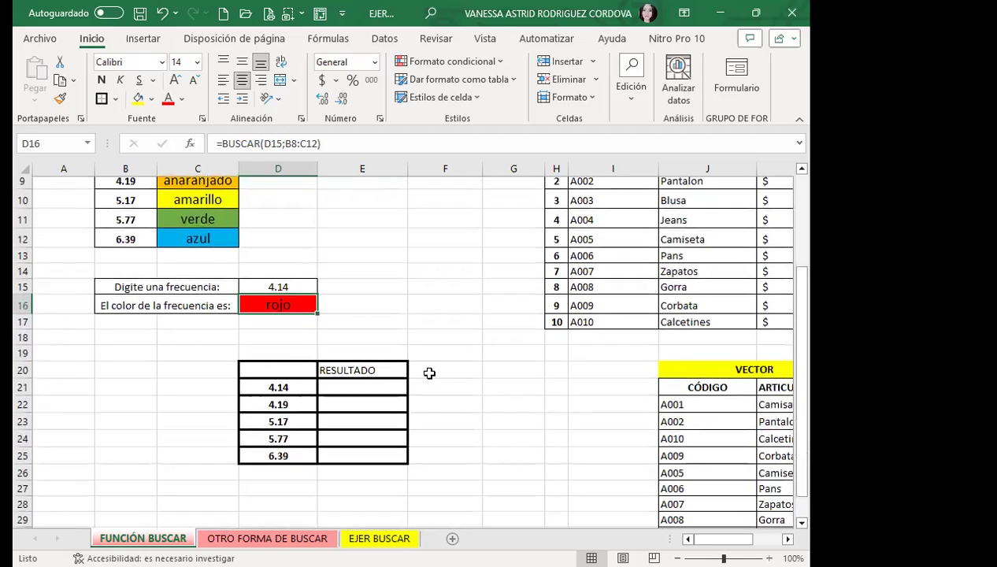
{"action": "left_click", "coordinate": [344, 383]}
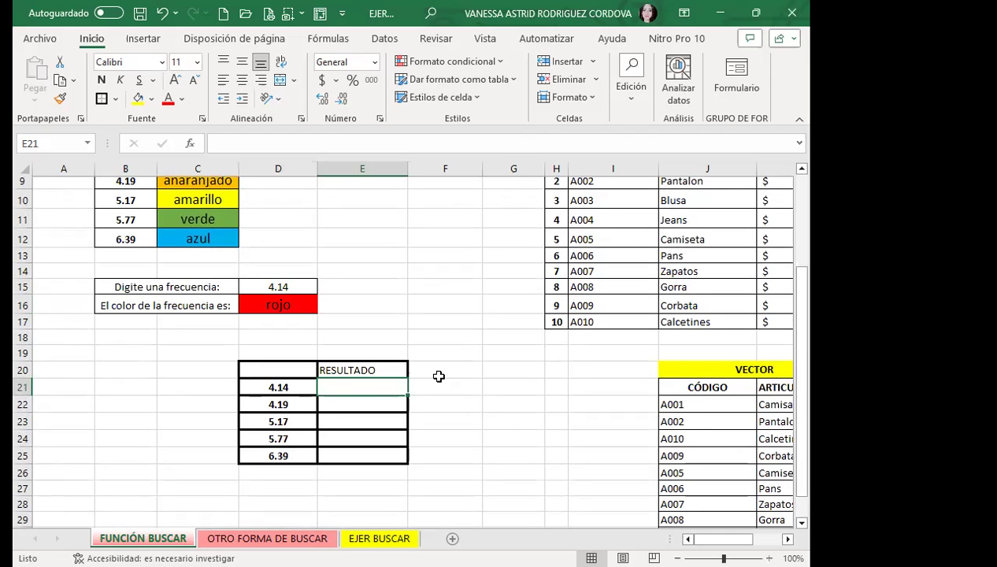
{"action": "scroll", "coordinate": [438, 373], "scroll_direction": "up", "scroll_amount": 2}
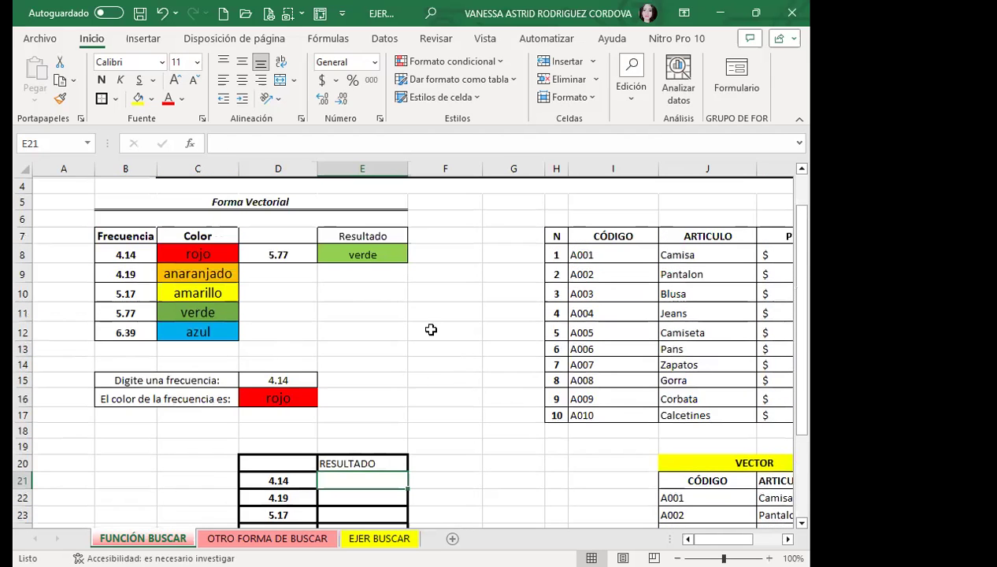
{"action": "scroll", "coordinate": [448, 393], "scroll_direction": "down", "scroll_amount": 2}
{"action": "scroll", "coordinate": [441, 393], "scroll_direction": "up", "scroll_amount": 3}
{"action": "scroll", "coordinate": [437, 410], "scroll_direction": "down", "scroll_amount": 2}
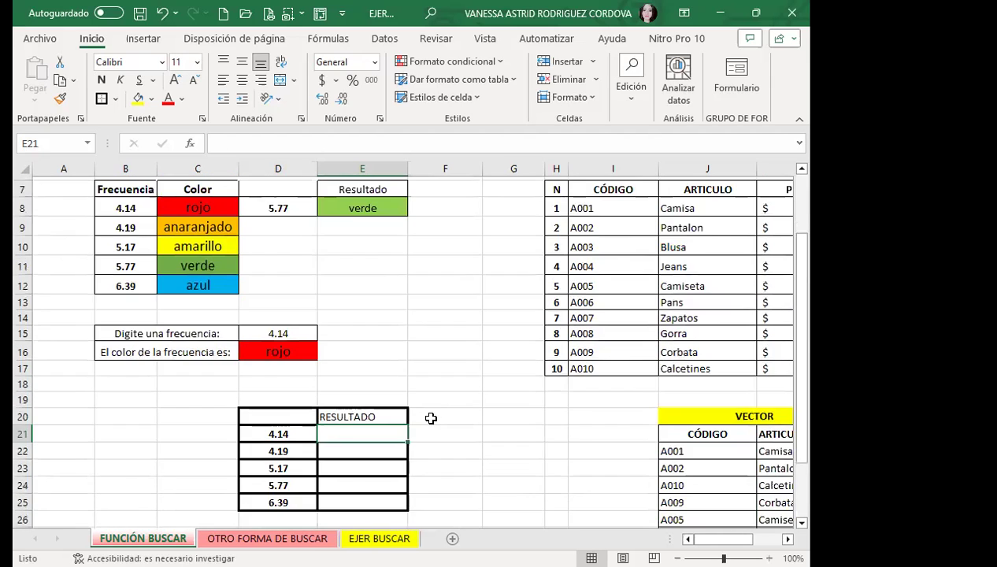
{"action": "scroll", "coordinate": [435, 416], "scroll_direction": "down", "scroll_amount": 2}
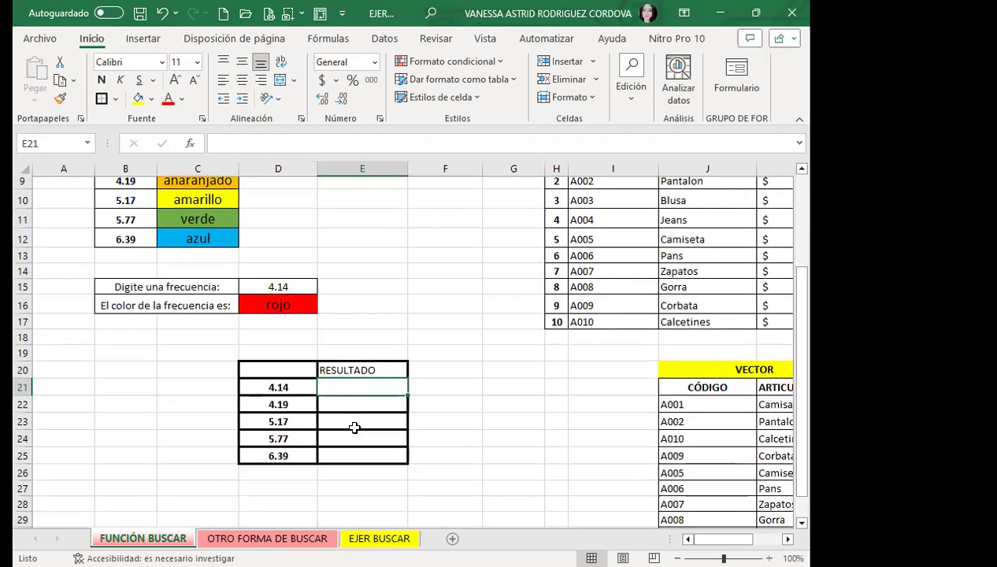
Copy 5.77 from D24 into D21, then paste the 4.14 frequency from B8 into D24
{"action": "left_click", "coordinate": [285, 434]}
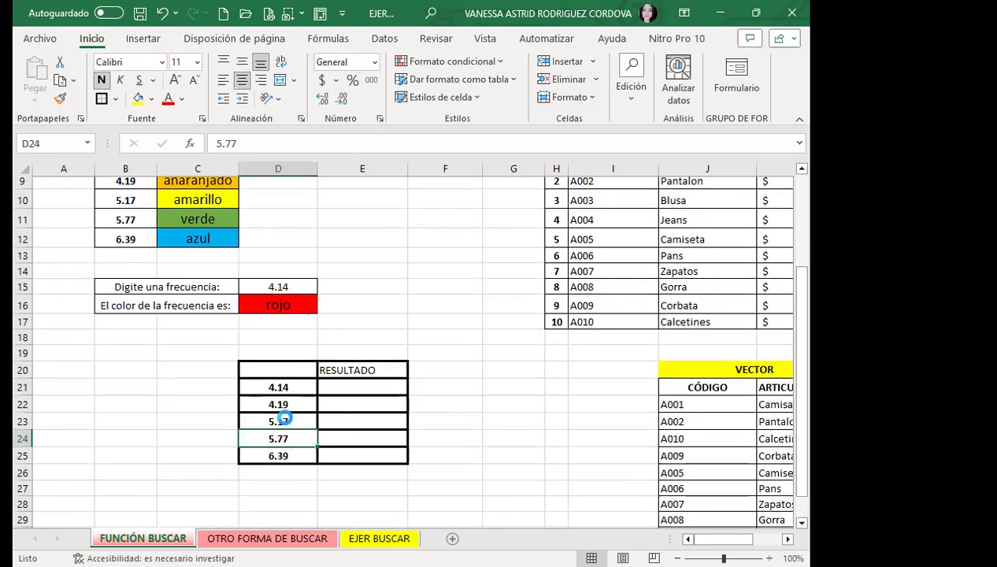
{"action": "key", "text": "ctrl+c"}
{"action": "left_click", "coordinate": [299, 386]}
{"action": "key", "text": "ctrl+v"}
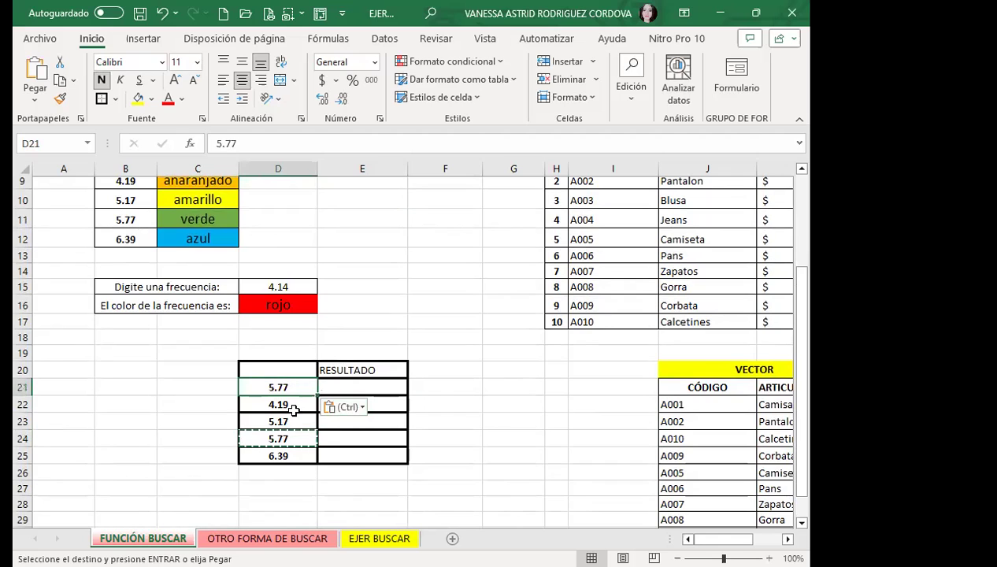
{"action": "scroll", "coordinate": [147, 279], "scroll_direction": "up", "scroll_amount": 2}
{"action": "left_click", "coordinate": [139, 258]}
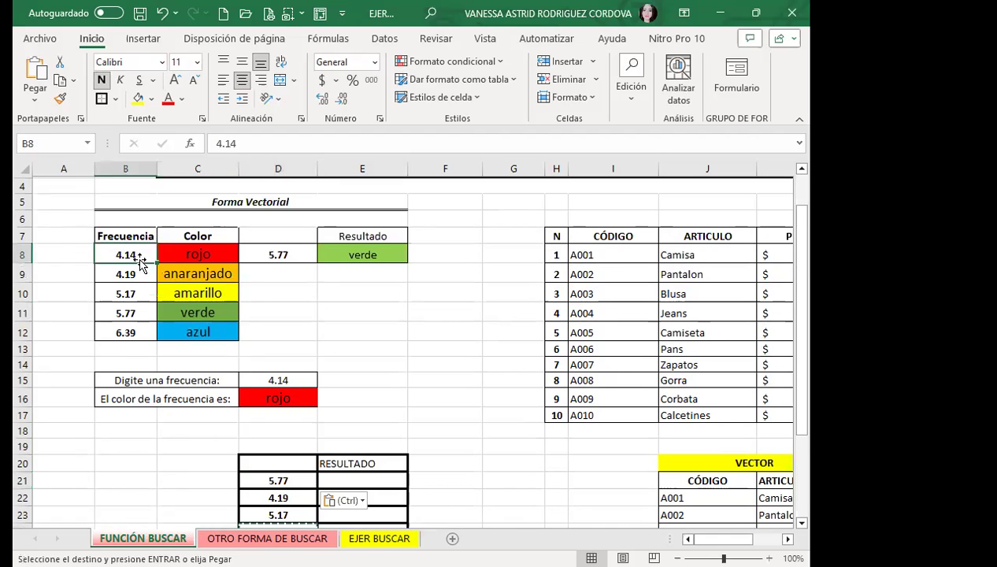
{"action": "scroll", "coordinate": [307, 378], "scroll_direction": "down", "scroll_amount": 2}
{"action": "left_click", "coordinate": [296, 439]}
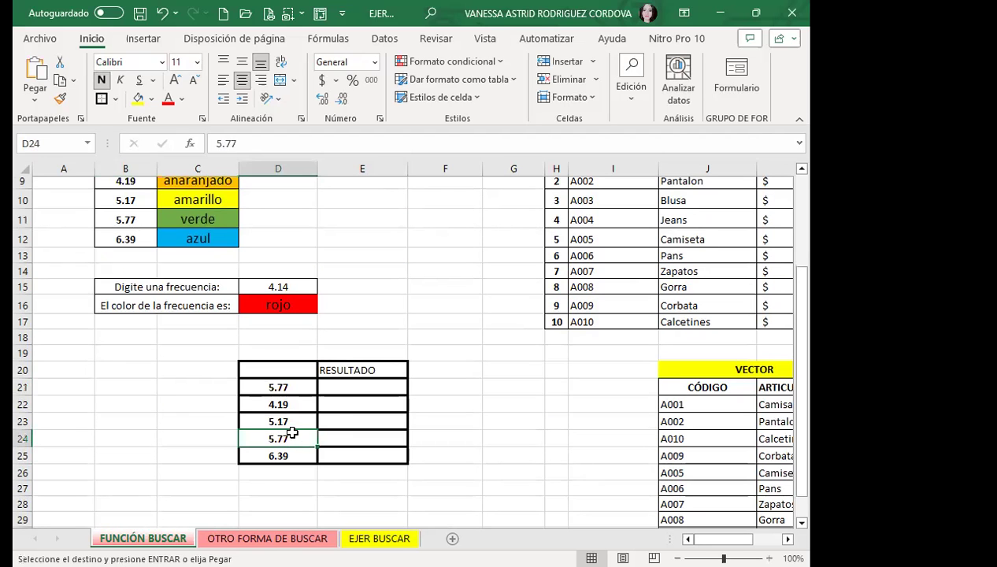
{"action": "key", "text": "ctrl+v"}
Enter =BUSCAR(D21;$B$8:$C$12) in E21 so it returns verde
{"action": "left_click", "coordinate": [359, 386]}
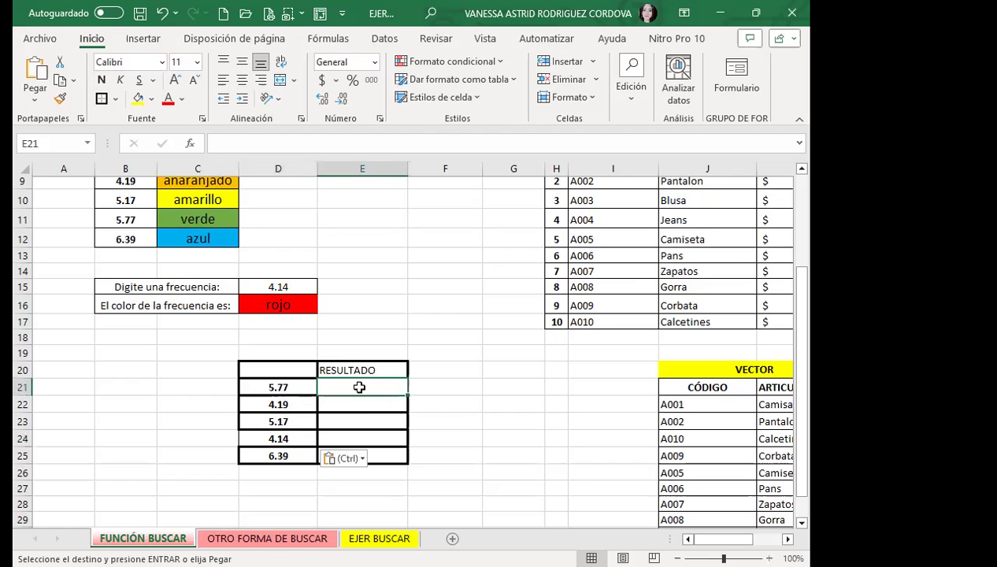
{"action": "double_click", "coordinate": [359, 387]}
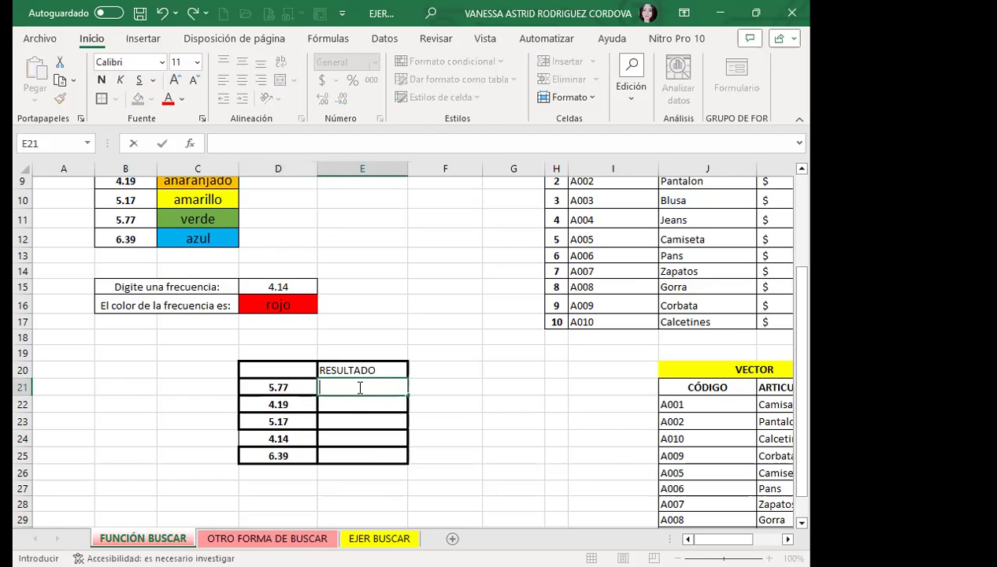
{"action": "type", "text": "="}
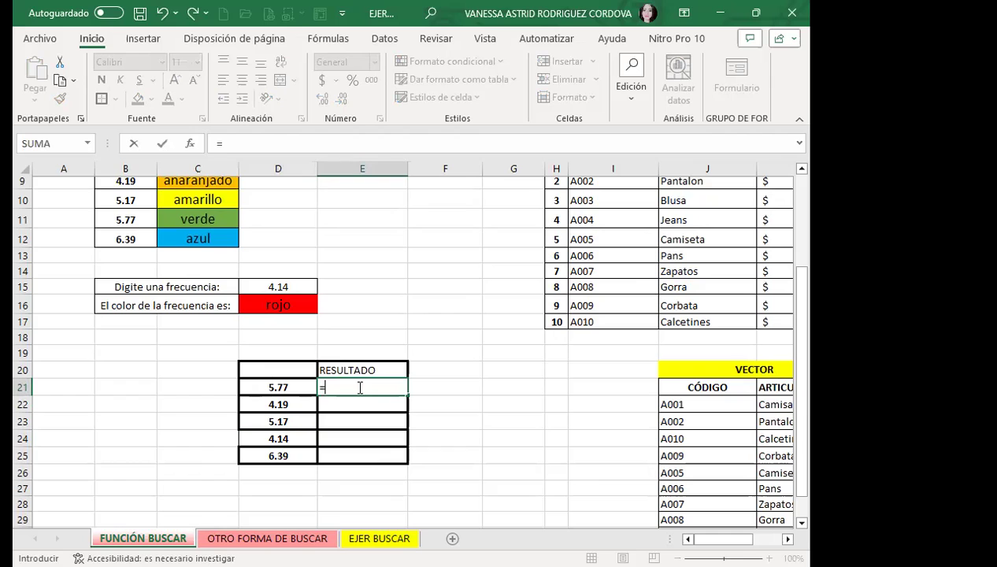
{"action": "type", "text": "BUSC"}
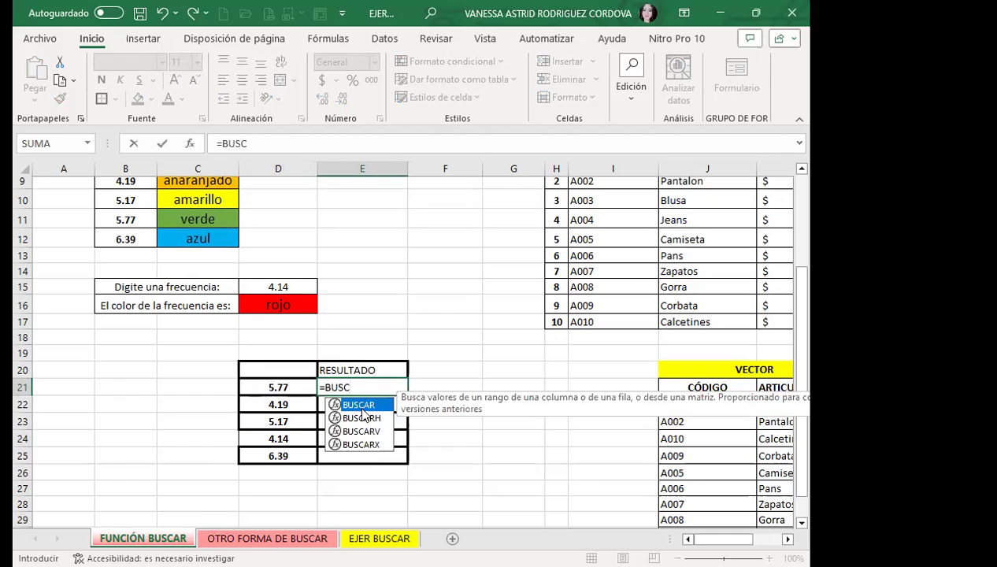
{"action": "double_click", "coordinate": [361, 405]}
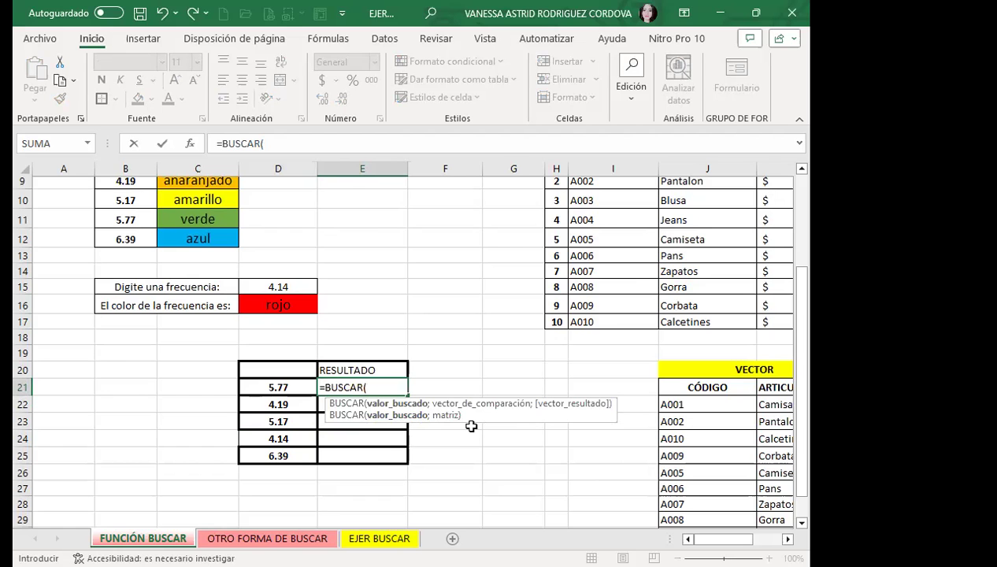
{"action": "scroll", "coordinate": [156, 327], "scroll_direction": "up", "scroll_amount": 2}
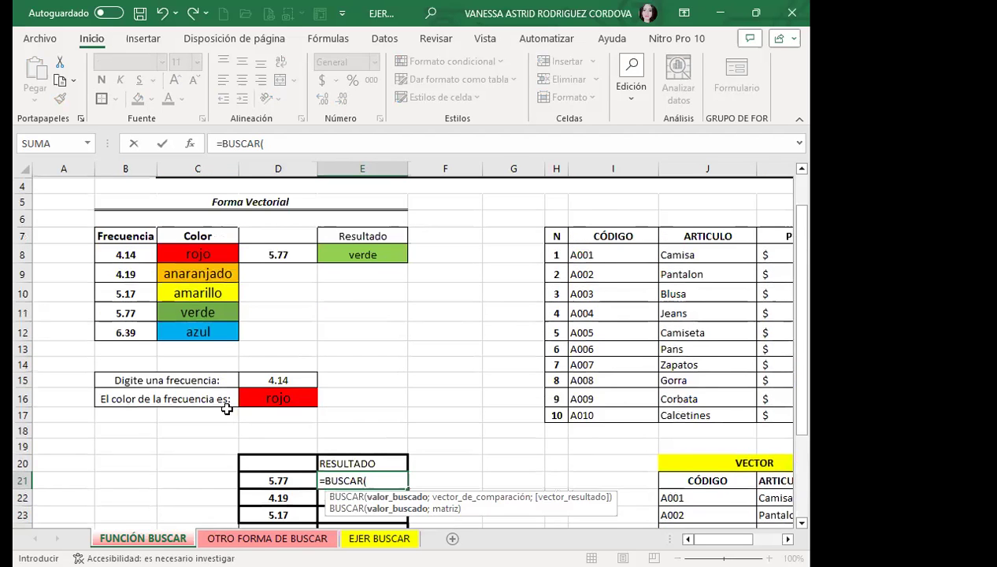
{"action": "scroll", "coordinate": [227, 408], "scroll_direction": "down", "scroll_amount": 1}
{"action": "left_click", "coordinate": [269, 434]}
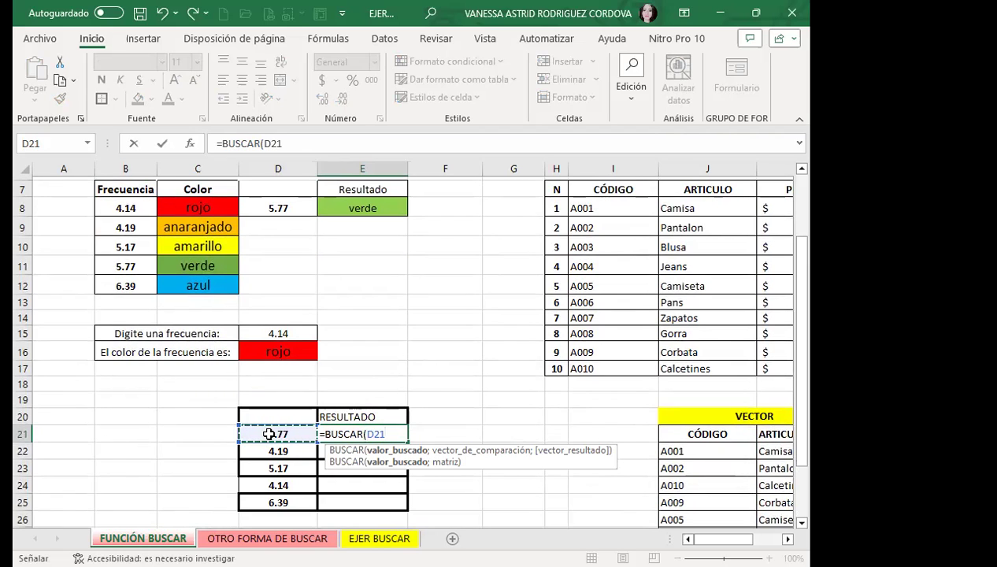
{"action": "type", "text": ";"}
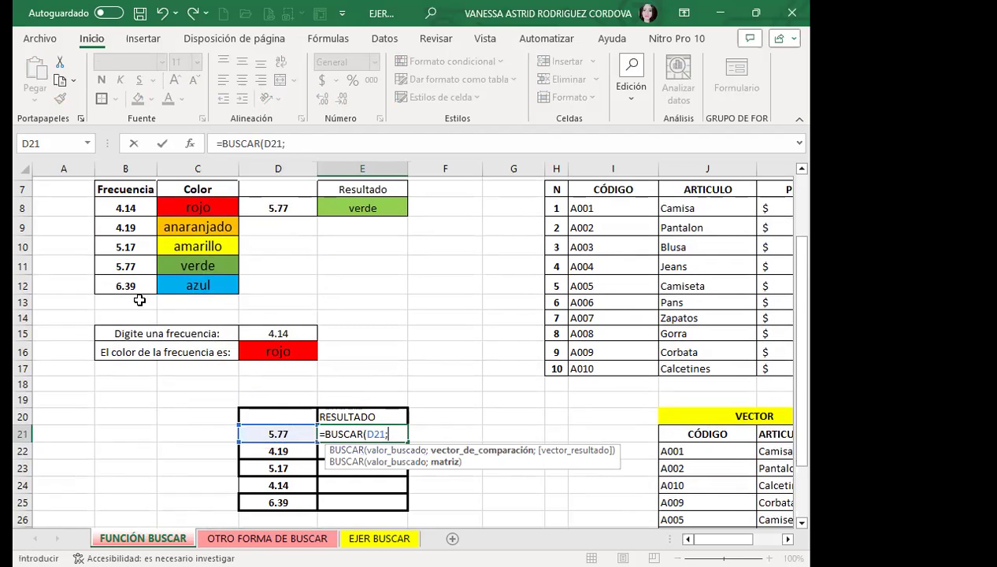
{"action": "left_click", "coordinate": [117, 206]}
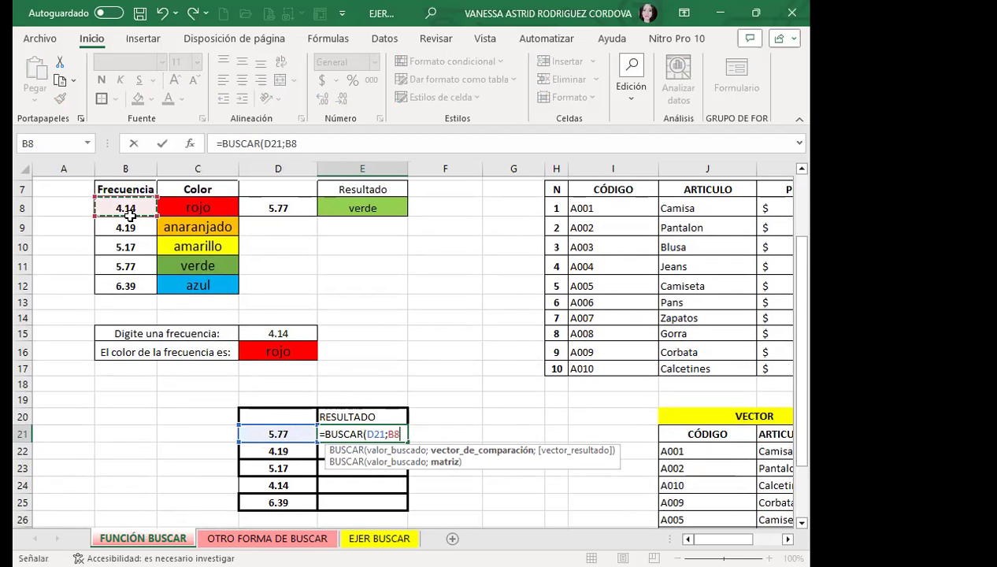
{"action": "left_click_drag", "start_coordinate": [182, 278], "coordinate": [232, 277]}
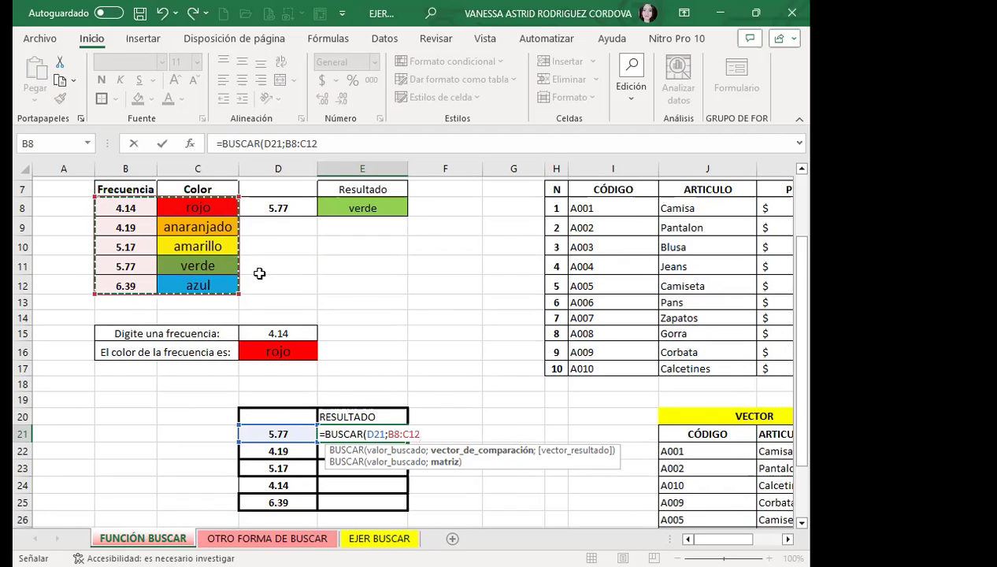
{"action": "key", "text": "F4"}
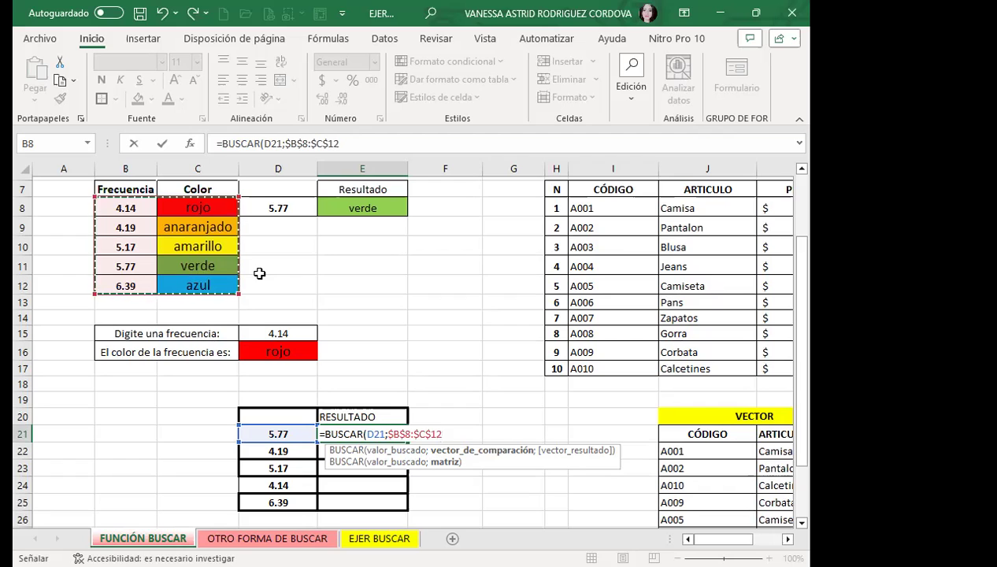
{"action": "key", "text": "ctrl+Return"}
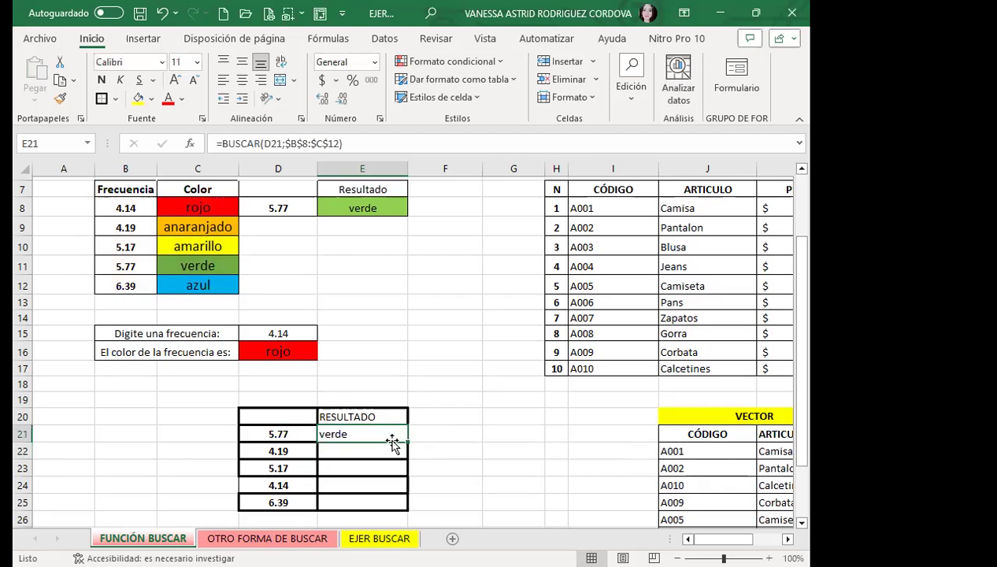
Fill E21's formula down to E25, giving verde, anaranjado, amarillo, rojo and azul
{"action": "left_click_drag", "start_coordinate": [403, 443], "coordinate": [402, 487]}
{"action": "scroll", "coordinate": [409, 445], "scroll_direction": "down", "scroll_amount": 2}
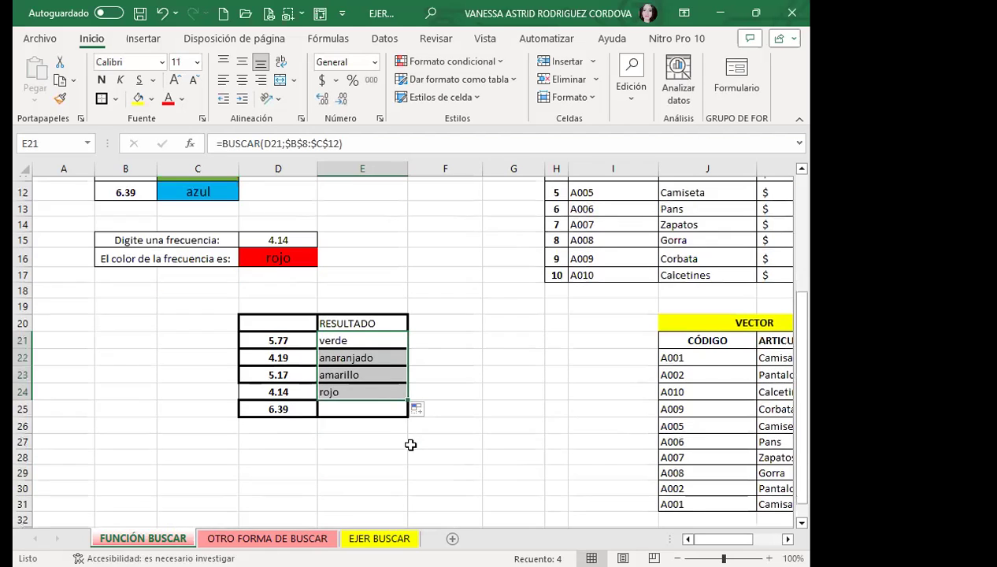
{"action": "left_click_drag", "start_coordinate": [406, 400], "coordinate": [409, 411]}
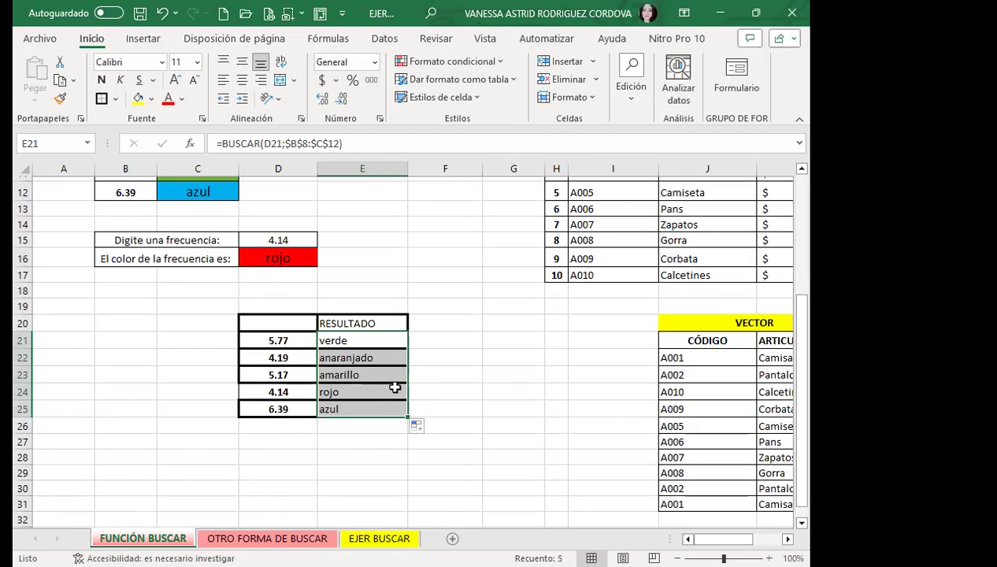
{"action": "scroll", "coordinate": [394, 387], "scroll_direction": "up", "scroll_amount": 1}
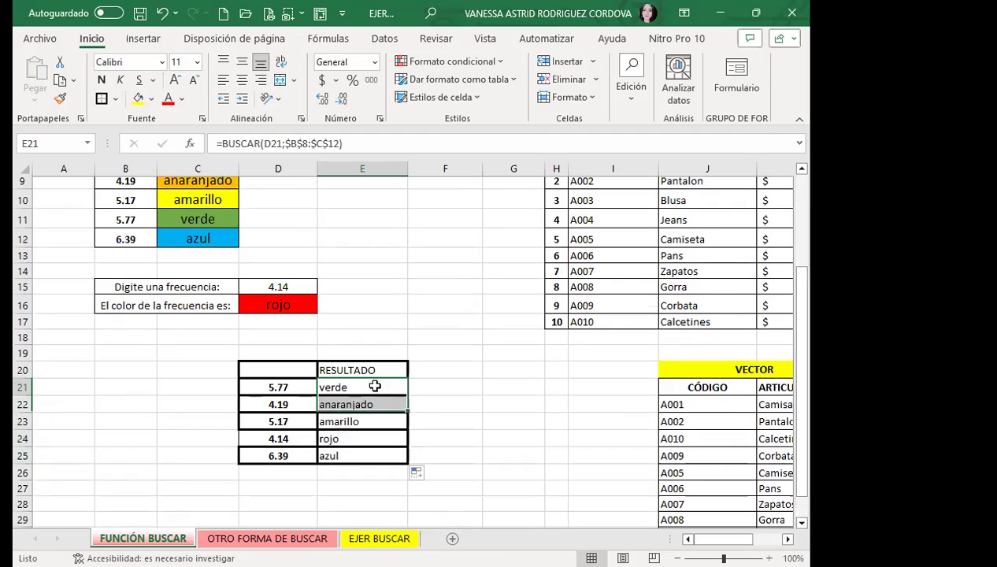
{"action": "left_click", "coordinate": [429, 387]}
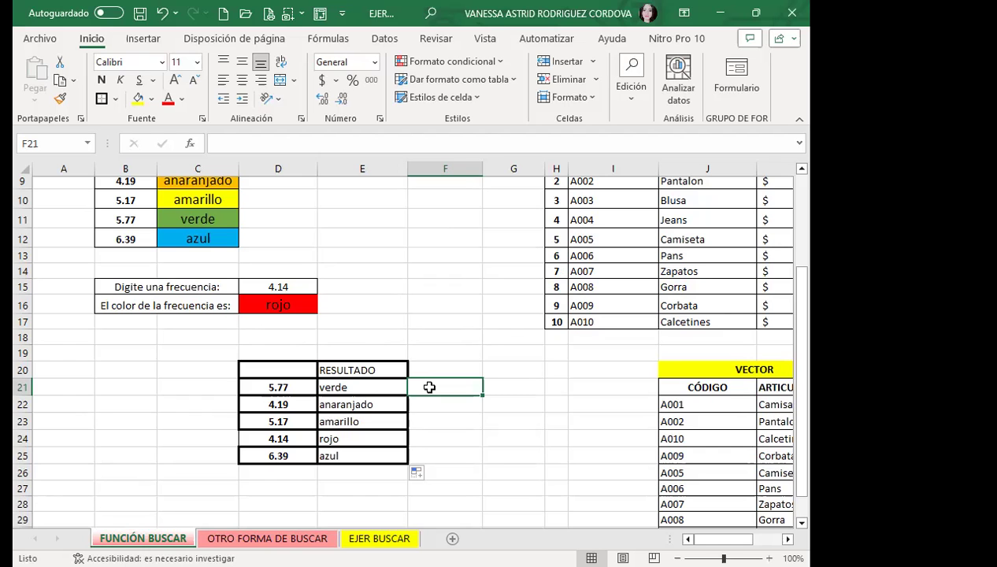
Review the lookup results, then go to the OTRO FORMA DE BUSCAR sheet and select D10
{"action": "scroll", "coordinate": [467, 411], "scroll_direction": "up", "scroll_amount": 1}
{"action": "scroll", "coordinate": [470, 402], "scroll_direction": "up", "scroll_amount": 2}
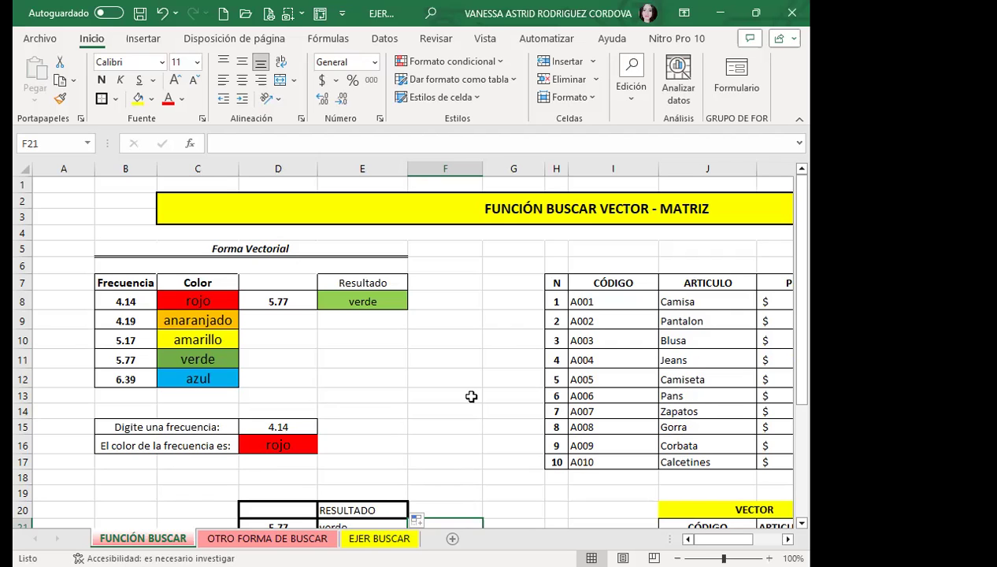
{"action": "scroll", "coordinate": [433, 382], "scroll_direction": "down", "scroll_amount": 1}
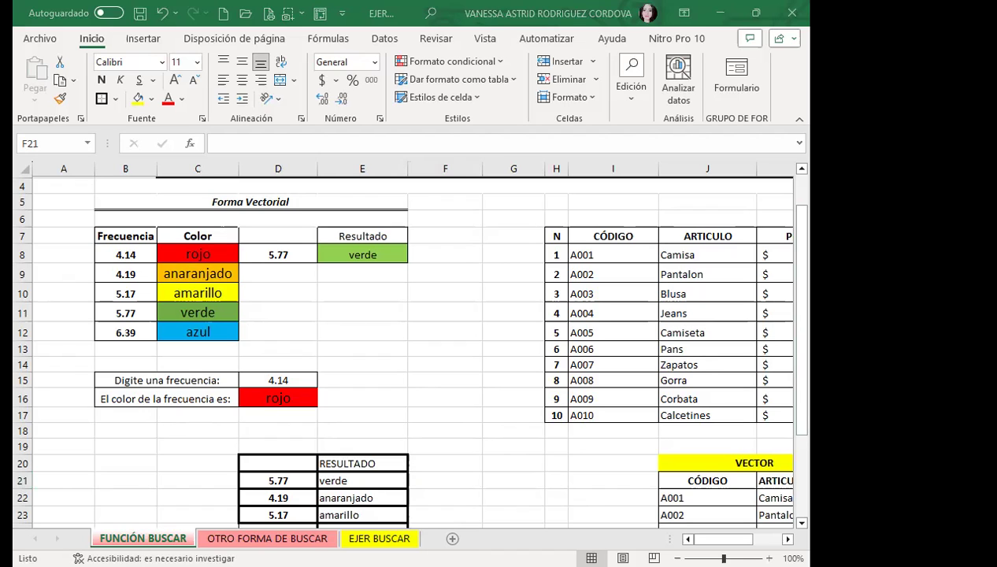
{"action": "left_click", "coordinate": [429, 332]}
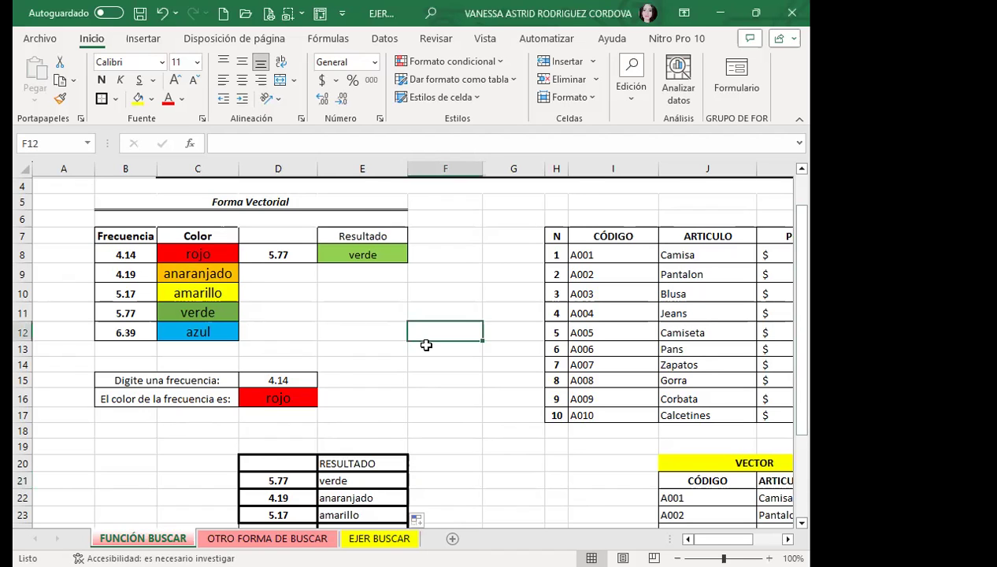
{"action": "scroll", "coordinate": [437, 358], "scroll_direction": "down", "scroll_amount": 4}
{"action": "scroll", "coordinate": [438, 360], "scroll_direction": "down", "scroll_amount": 3}
{"action": "scroll", "coordinate": [472, 362], "scroll_direction": "up", "scroll_amount": 4}
{"action": "scroll", "coordinate": [496, 364], "scroll_direction": "up", "scroll_amount": 3}
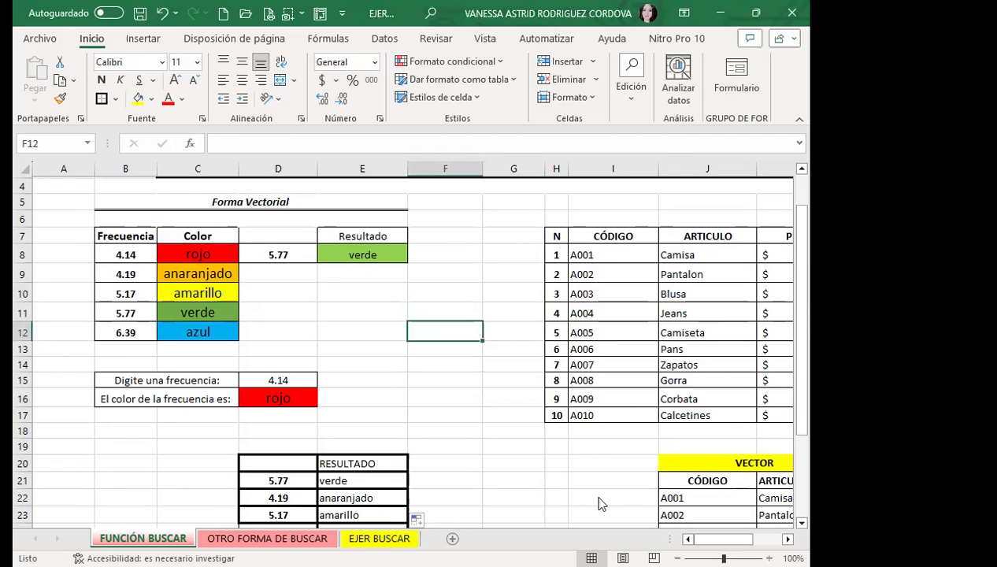
{"action": "left_click", "coordinate": [275, 539]}
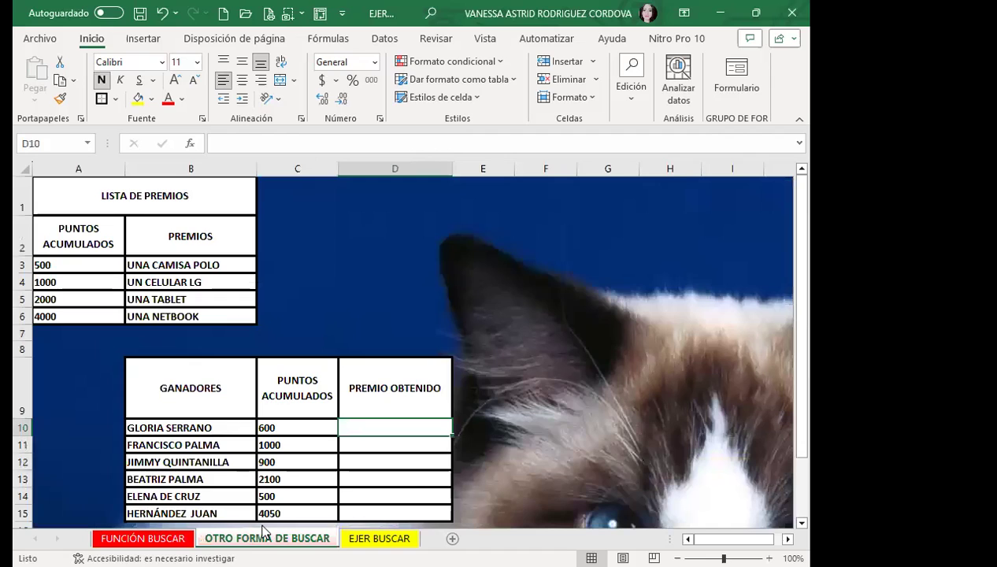
{"action": "left_click", "coordinate": [382, 427]}
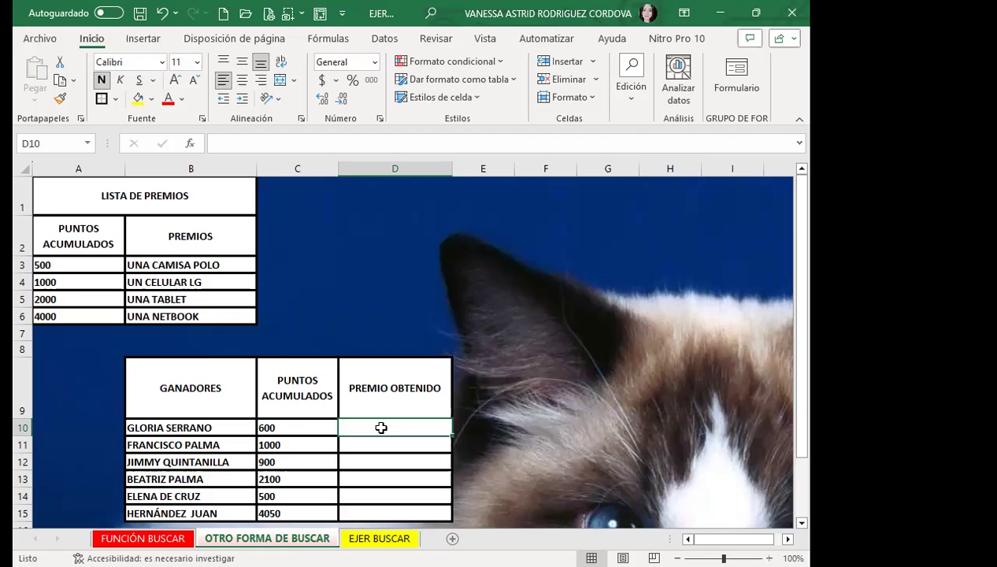
Review the four winners' accumulated points against the points column of the prize list
{"action": "scroll", "coordinate": [333, 416], "scroll_direction": "down", "scroll_amount": 1}
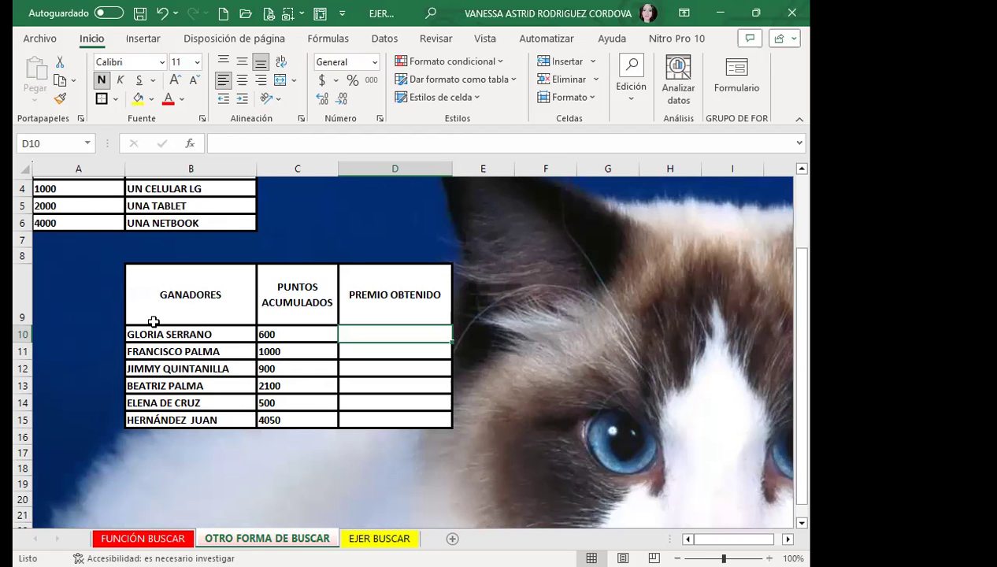
{"action": "left_click", "coordinate": [290, 334]}
{"action": "scroll", "coordinate": [305, 337], "scroll_direction": "up", "scroll_amount": 1}
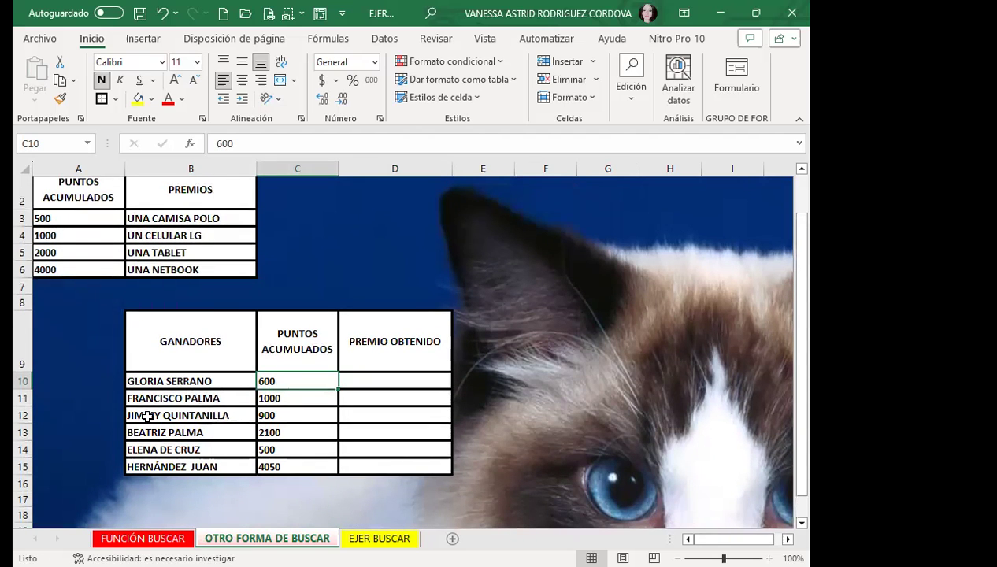
{"action": "left_click", "coordinate": [281, 399]}
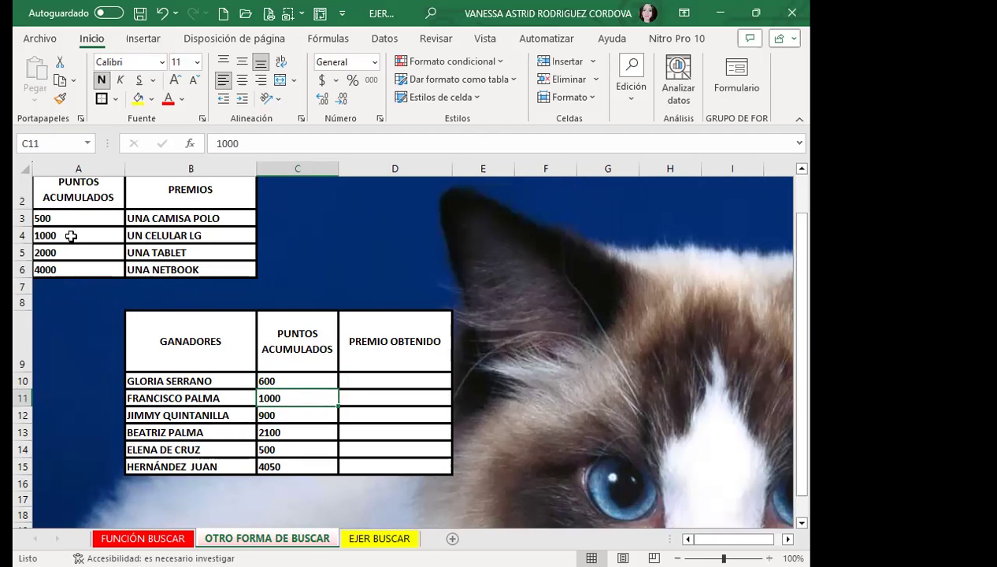
{"action": "left_click", "coordinate": [197, 414]}
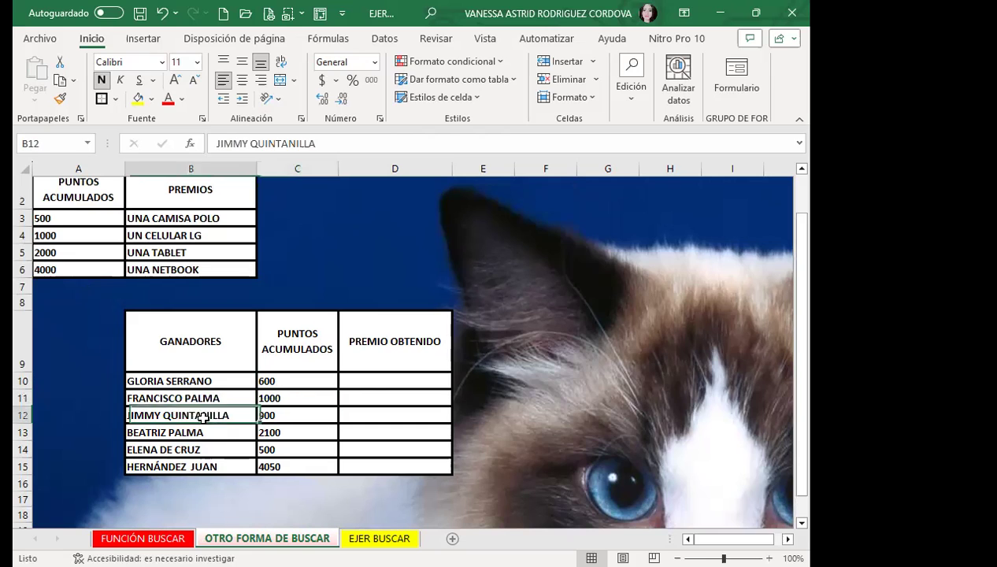
{"action": "left_click", "coordinate": [286, 417]}
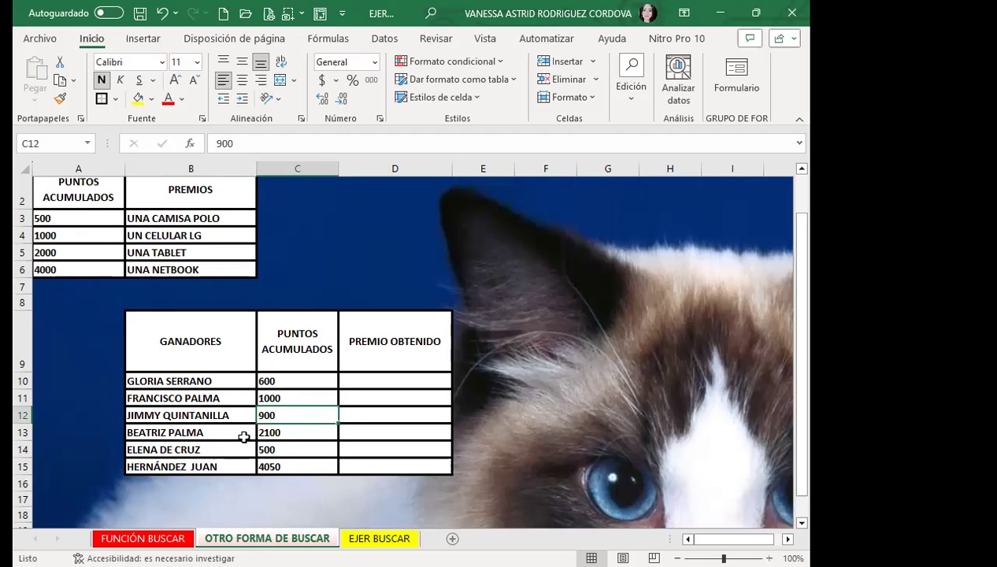
{"action": "left_click", "coordinate": [293, 432]}
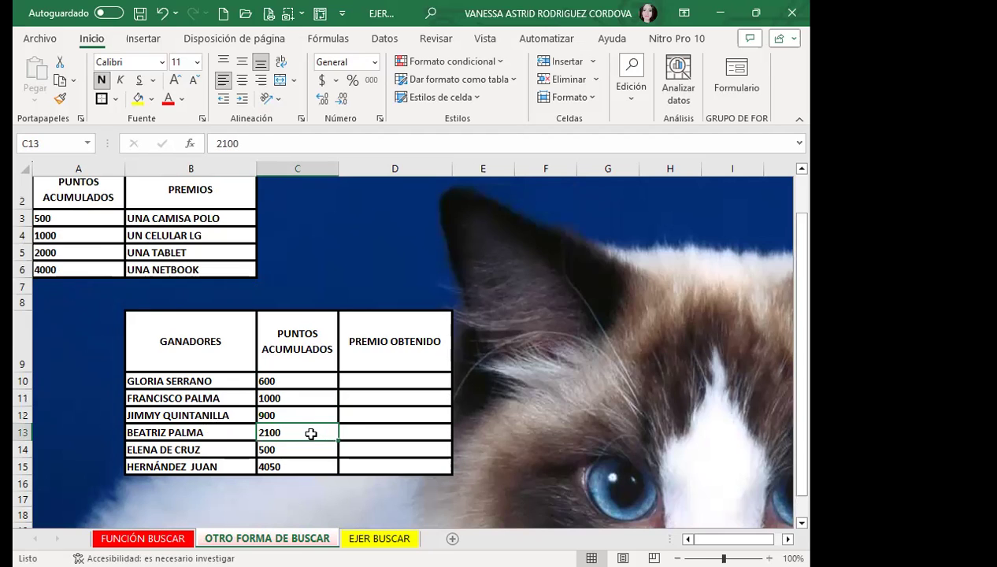
{"action": "left_click_drag", "start_coordinate": [100, 218], "coordinate": [94, 266]}
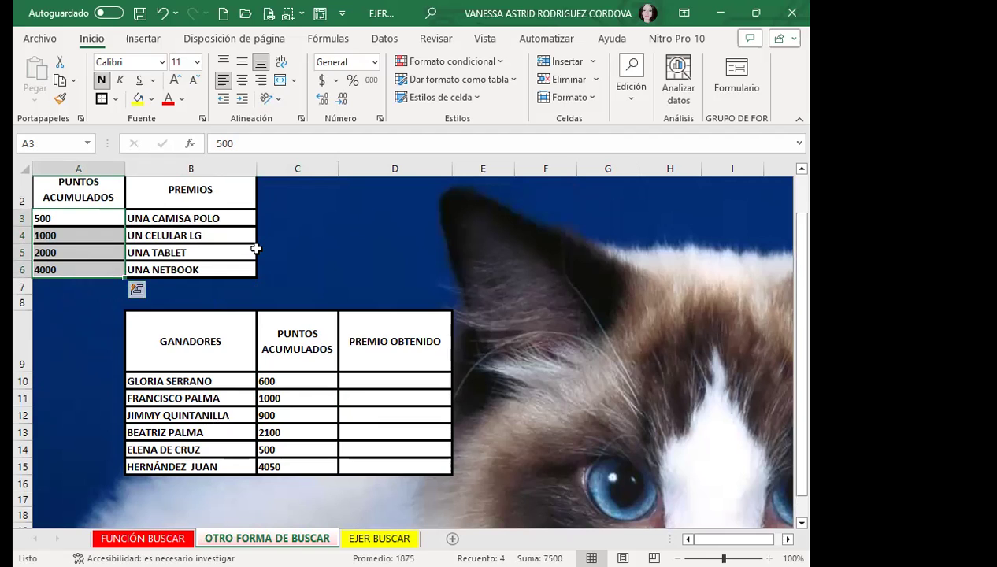
{"action": "left_click_drag", "start_coordinate": [312, 381], "coordinate": [312, 429]}
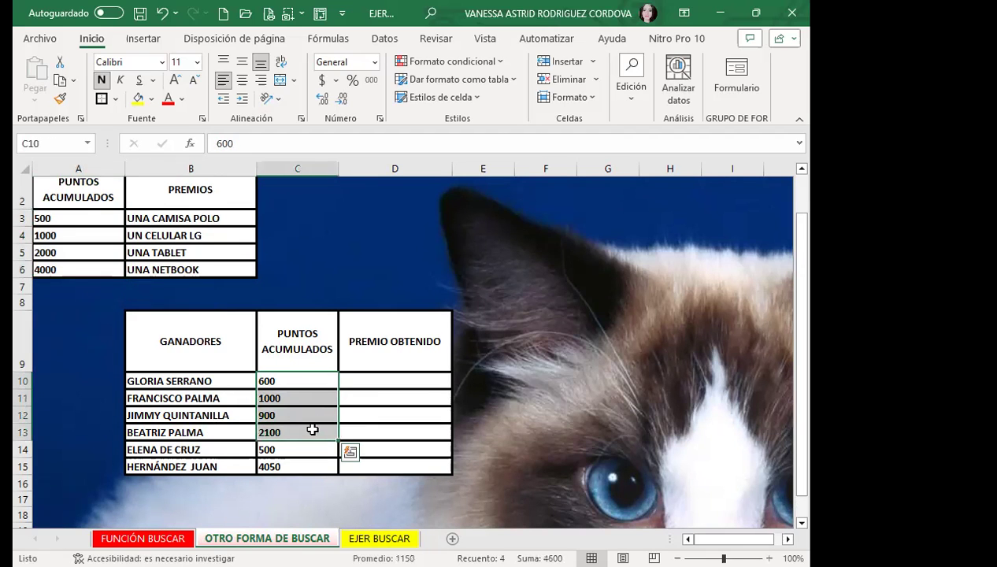
{"action": "left_click", "coordinate": [367, 384]}
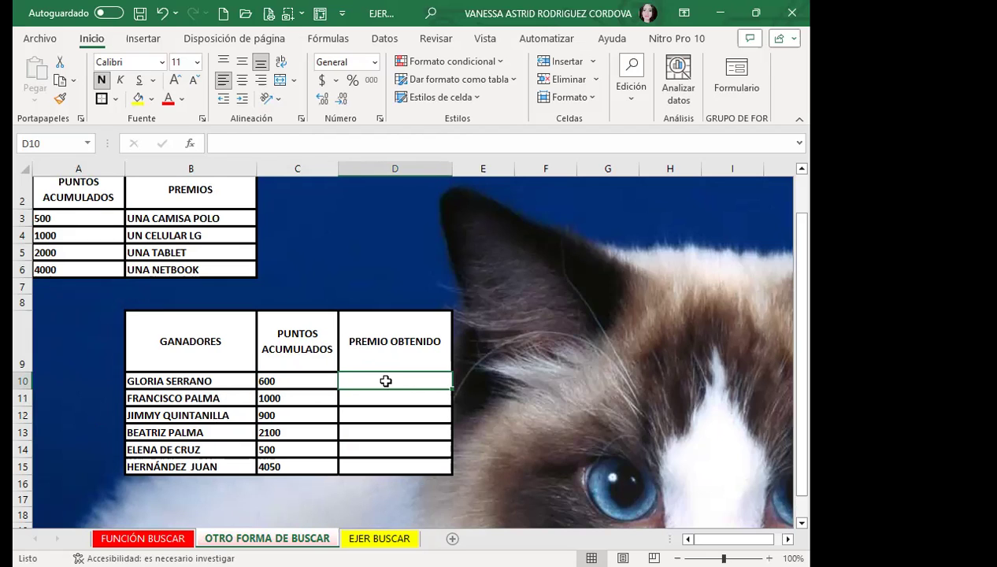
Start a BUSCAR formula in D10 with C10 as the lookup value
{"action": "type", "text": "="}
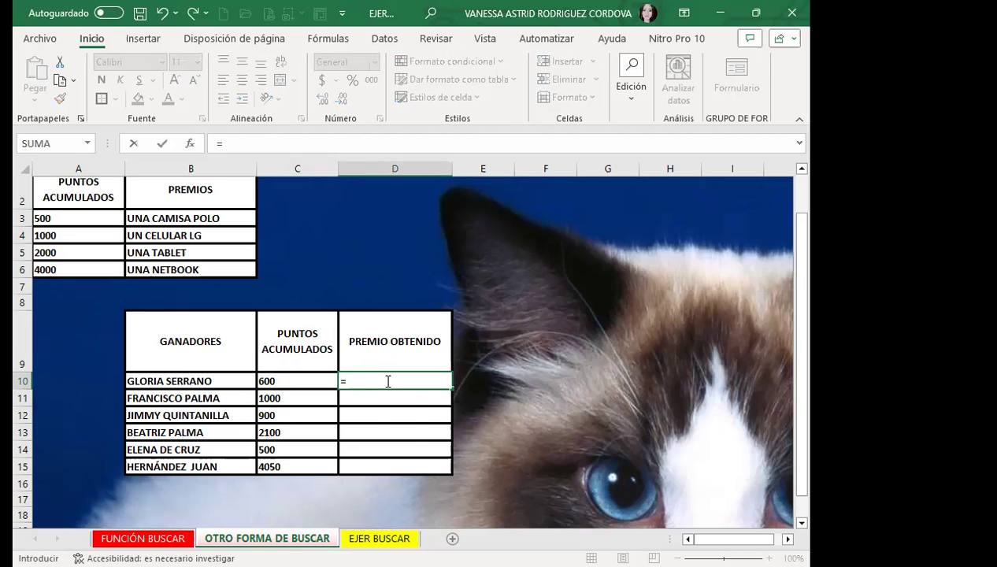
{"action": "type", "text": "BUSCAR"}
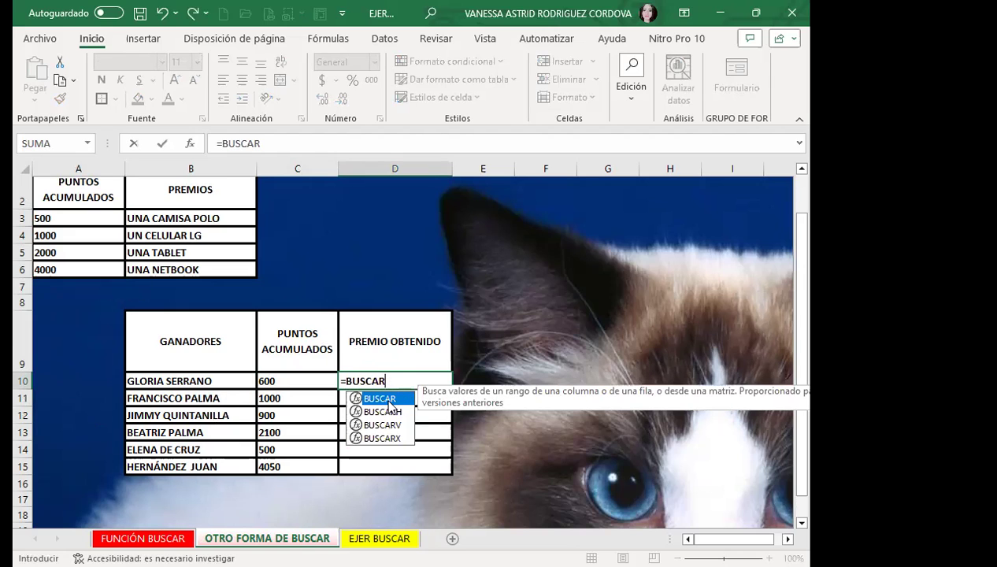
{"action": "double_click", "coordinate": [388, 400]}
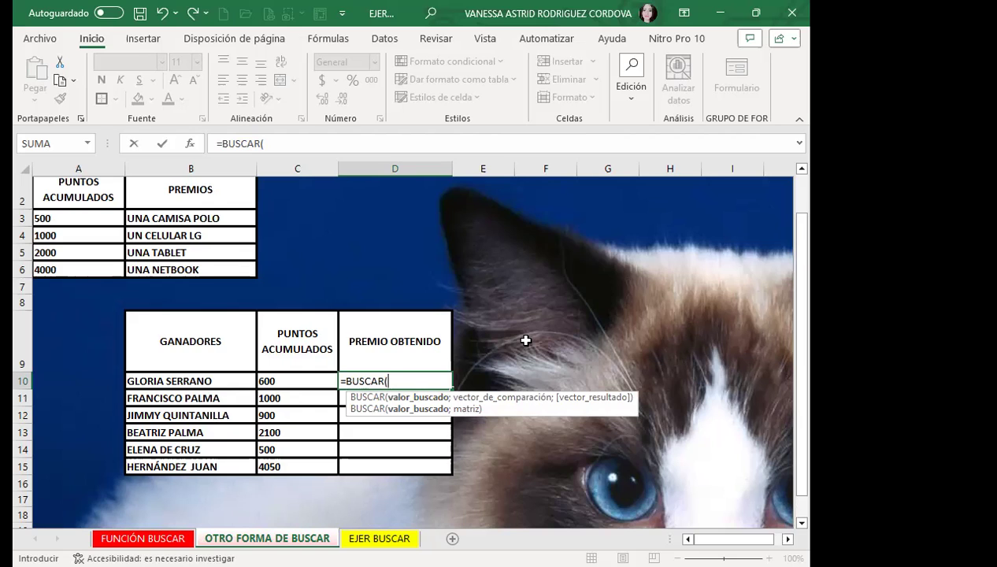
{"action": "left_click", "coordinate": [282, 381]}
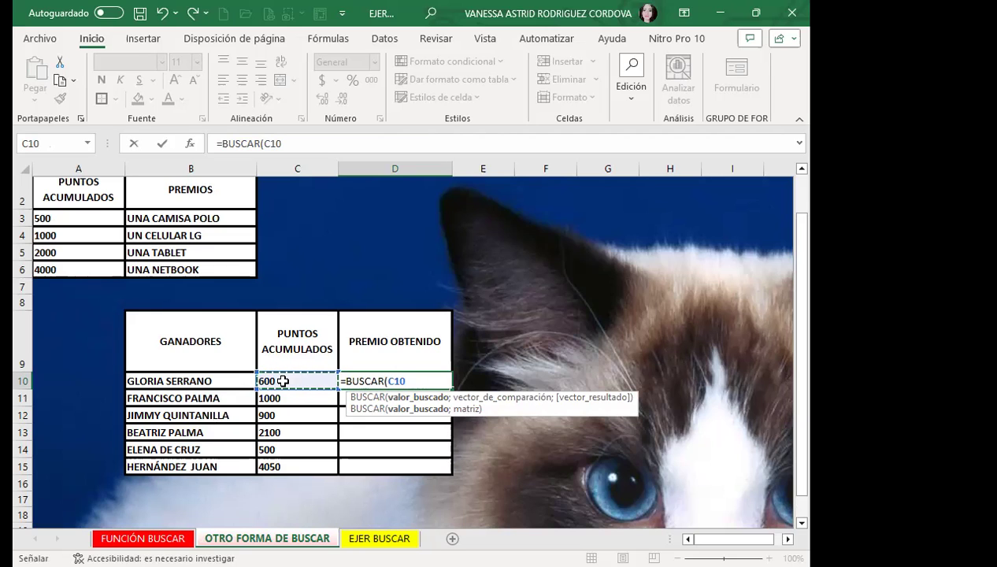
{"action": "type", "text": ";"}
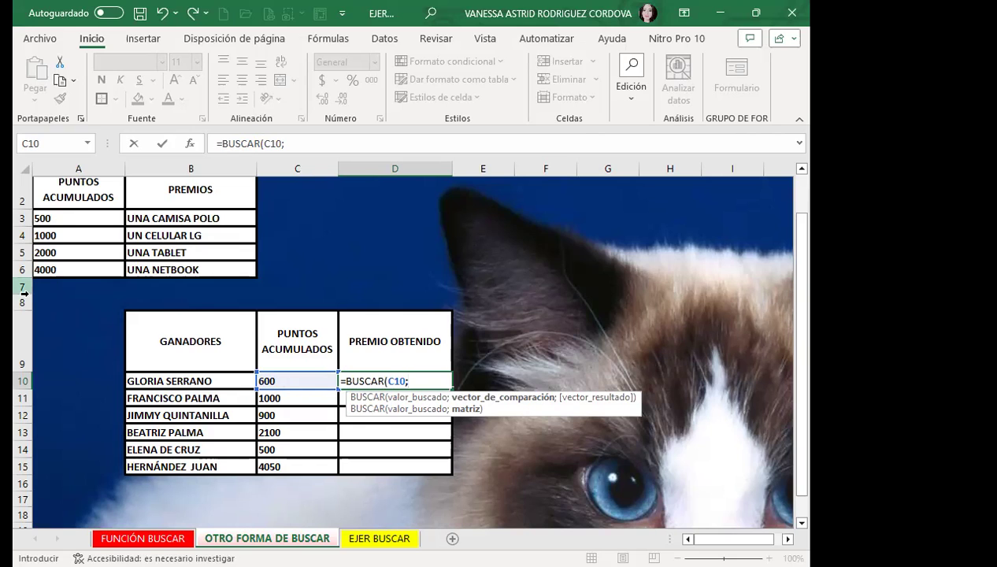
Complete D10 as =BUSCAR(C10;$A$3:$A$6;$B$3:$B$6), returning UNA CAMISA POLO
{"action": "left_click", "coordinate": [70, 219]}
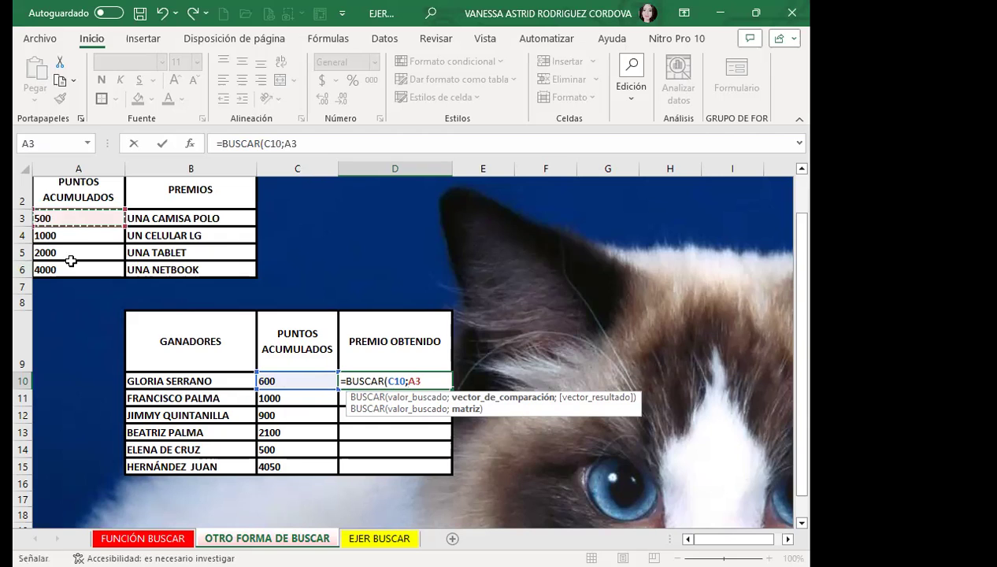
{"action": "left_click_drag", "start_coordinate": [71, 260], "coordinate": [71, 262]}
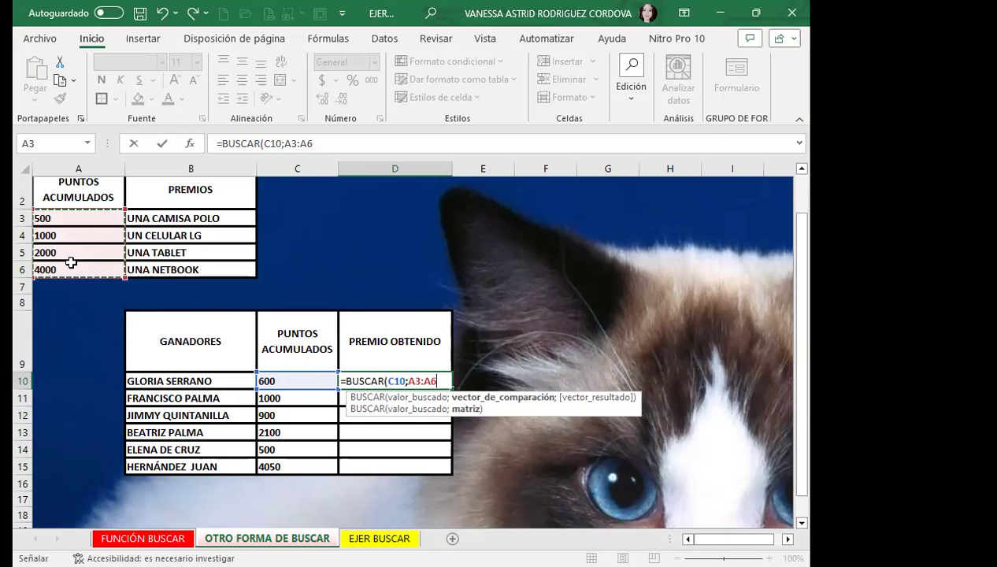
{"action": "key", "text": "F4"}
{"action": "type", "text": "$A$6;"}
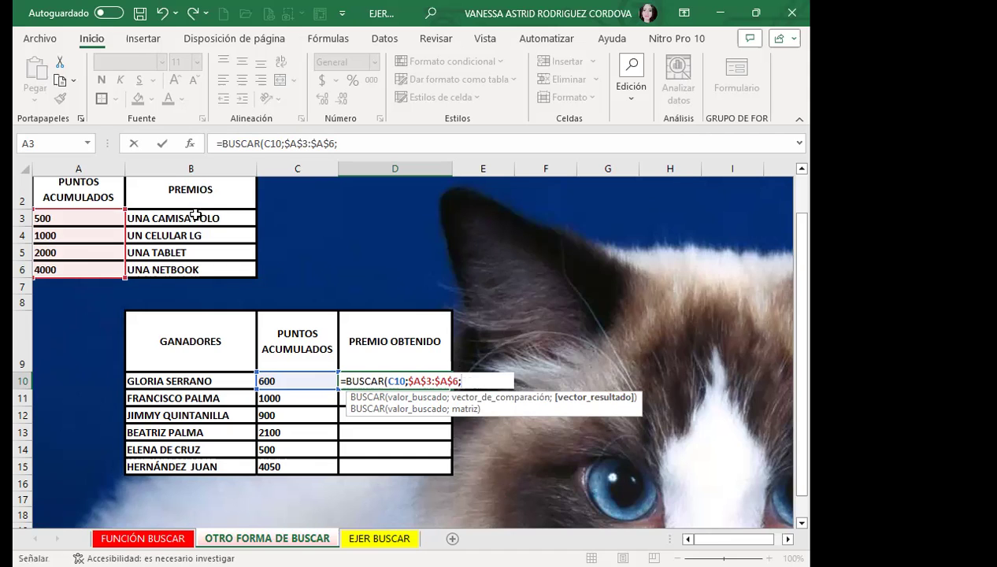
{"action": "left_click_drag", "start_coordinate": [195, 214], "coordinate": [194, 261]}
{"action": "key", "text": "F4"}
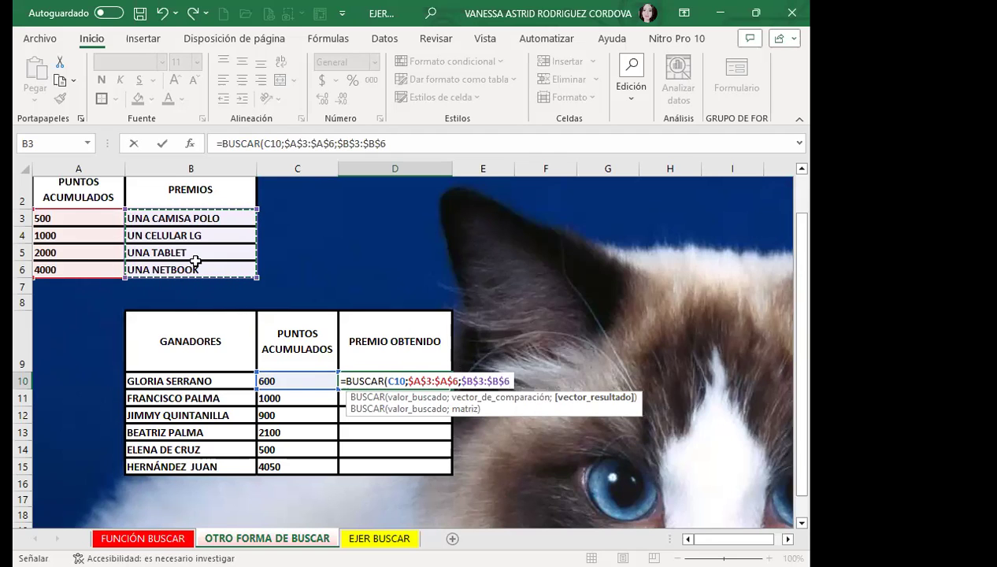
{"action": "type", "text": ")"}
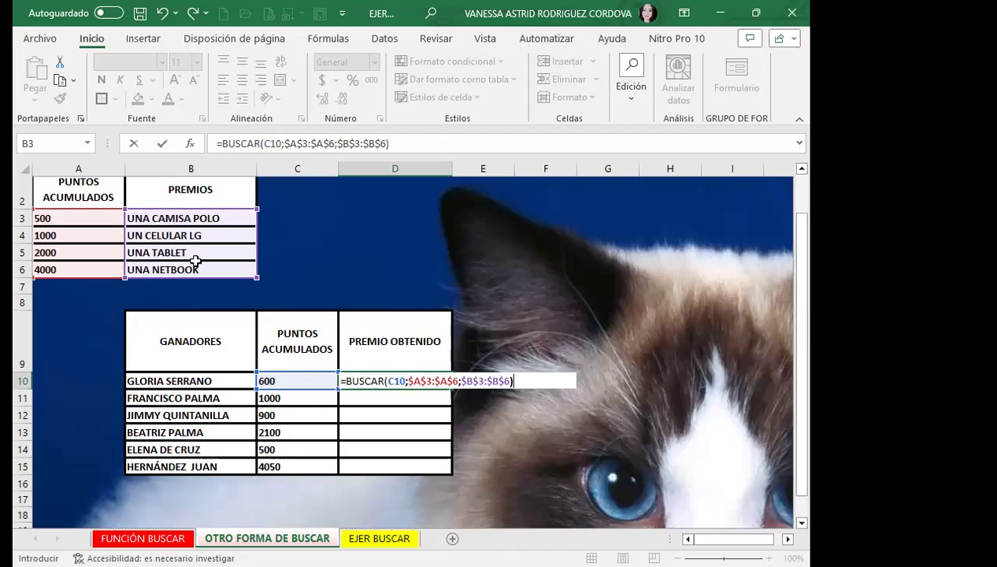
{"action": "key", "text": "Return"}
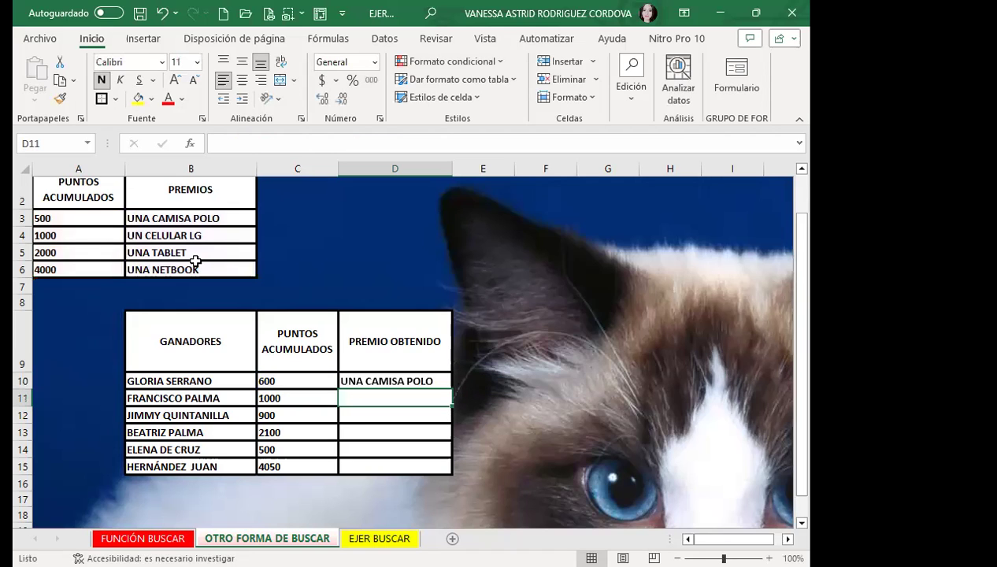
Fill D10's formula down to D15, check D12, then switch to the Firefox course forum
{"action": "left_click", "coordinate": [402, 376]}
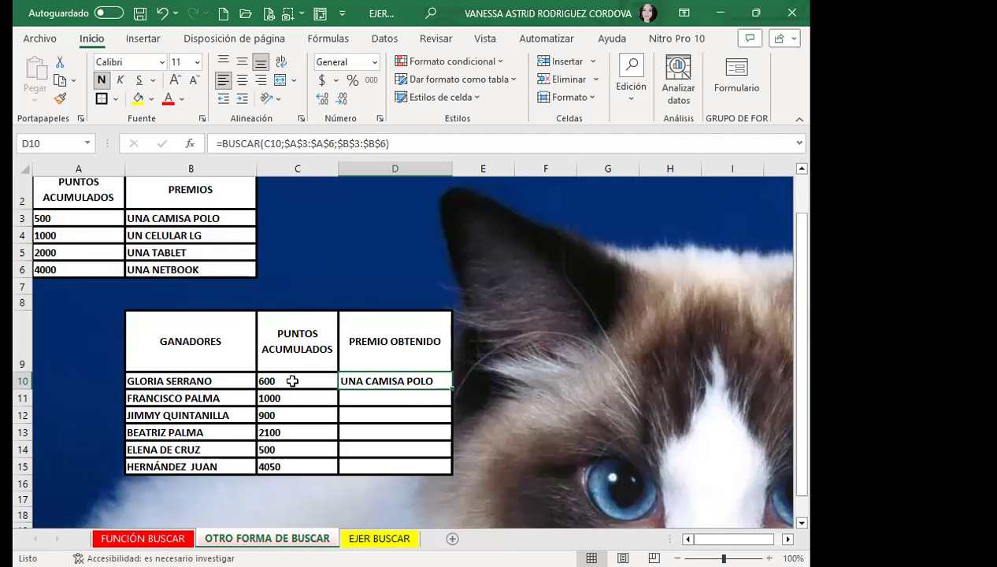
{"action": "left_click_drag", "start_coordinate": [452, 389], "coordinate": [443, 472]}
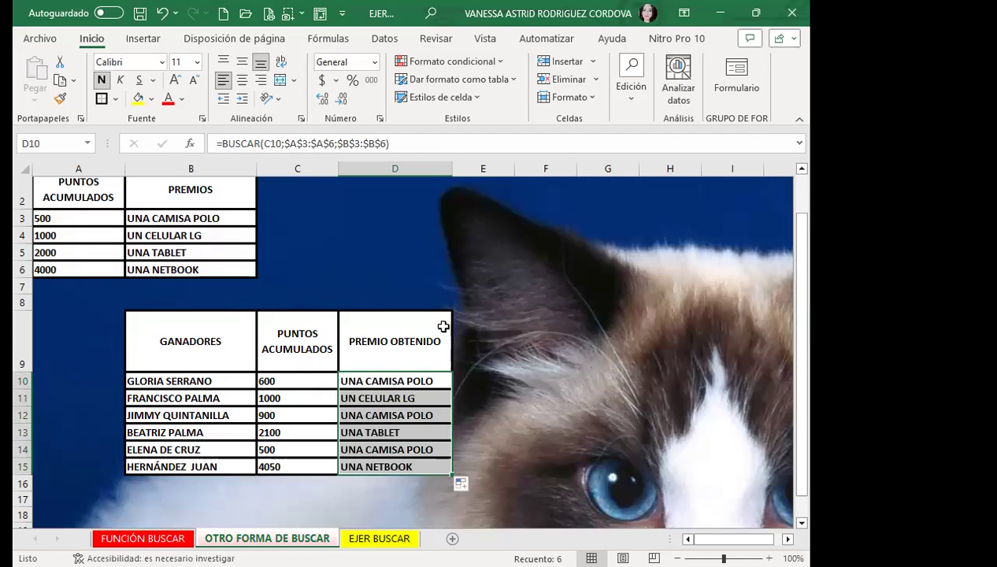
{"action": "left_click", "coordinate": [403, 412]}
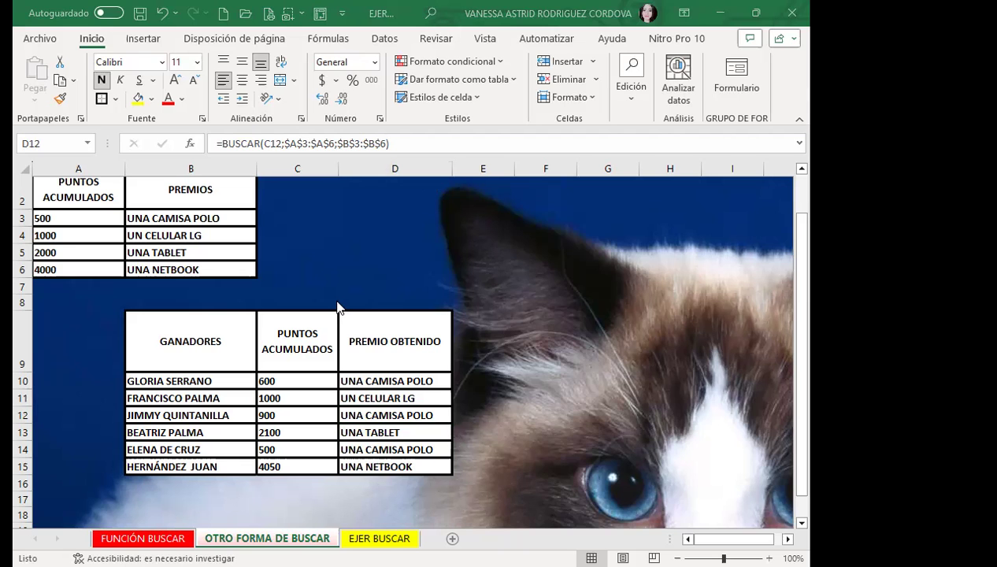
{"action": "key", "text": "alt+Tab"}
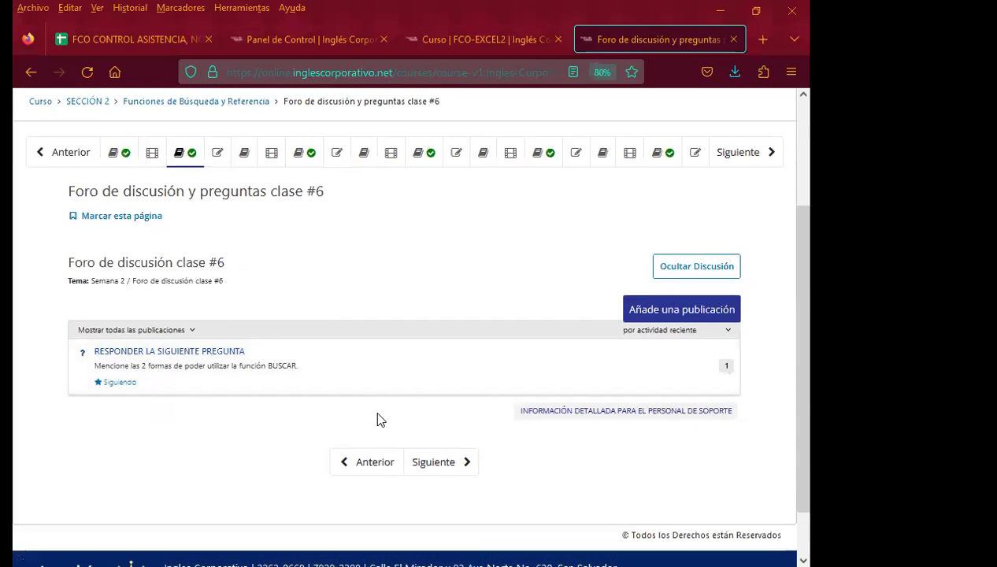